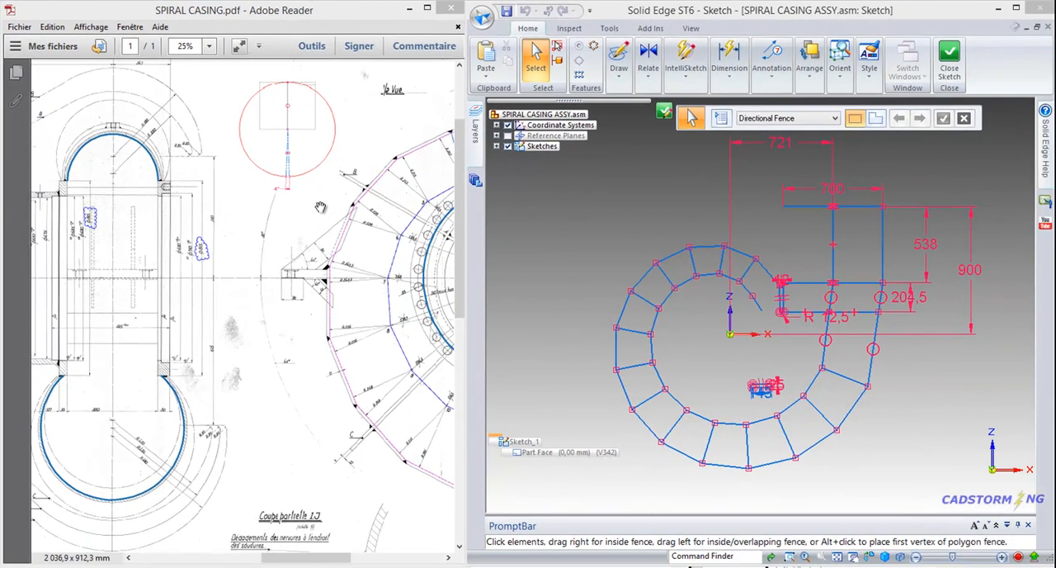
- Examine the SPIRAL CASING.pdf drawing for the base circle in the front view and the matching diameter in the section view
drag(320, 206, 102, 218)
ctrl+scroll(343, 214, up, 2)
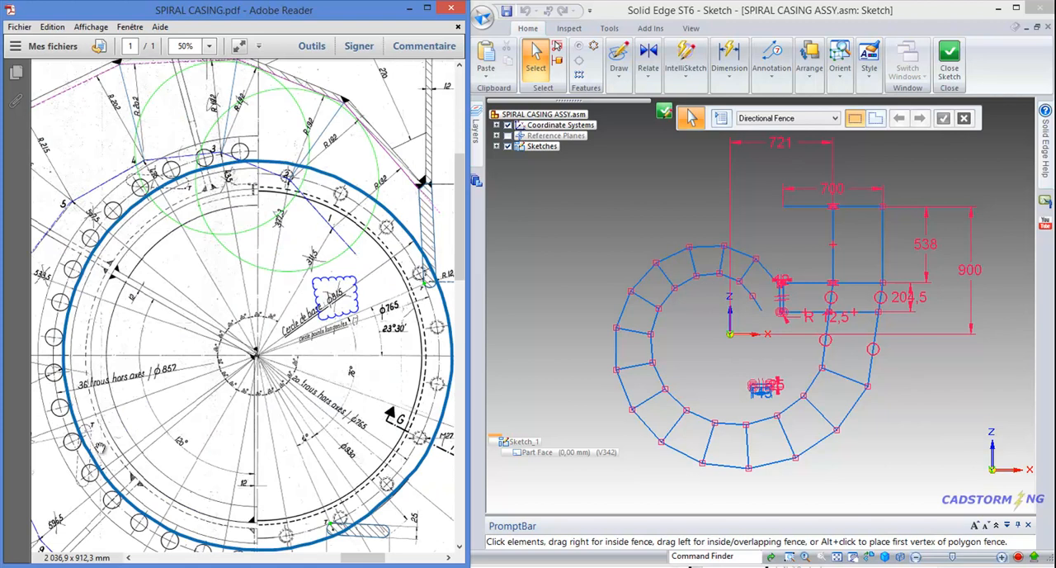
ctrl+scroll(118, 412, down, 2)
drag(330, 354, 451, 341)
ctrl+scroll(257, 221, up, 3)
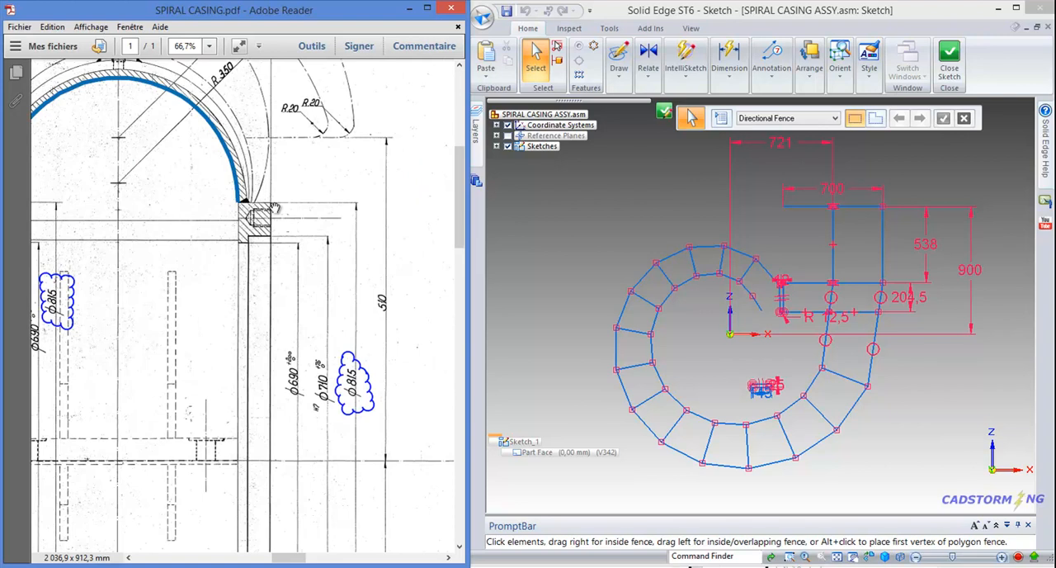
drag(59, 226, 139, 237)
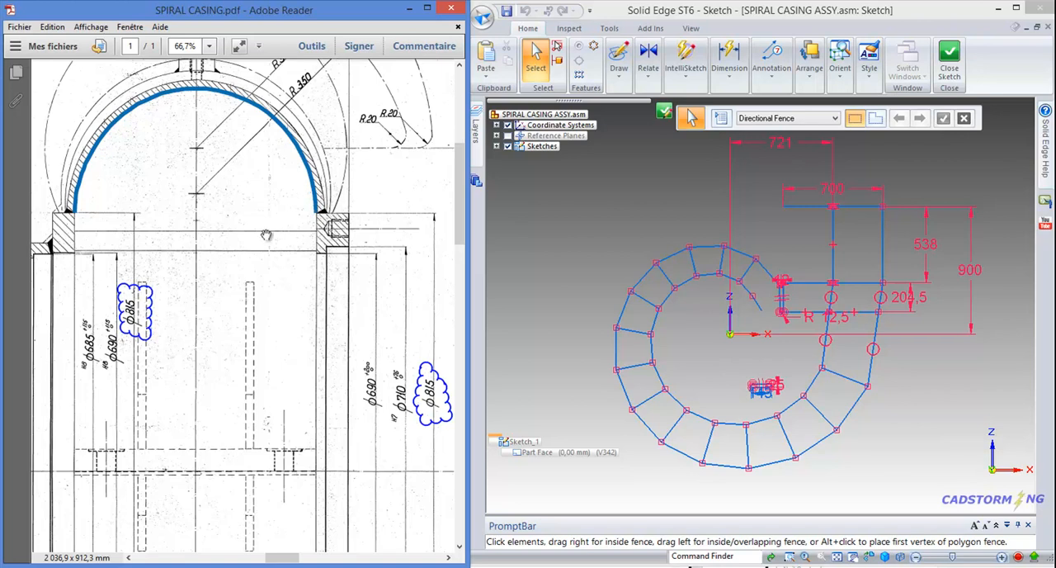
ctrl+scroll(254, 234, down, 2)
drag(386, 288, 285, 254)
- Switch to Solid Edge and draw an 815 mm diameter circle by center point, centered on the sketch origin
click(610, 229)
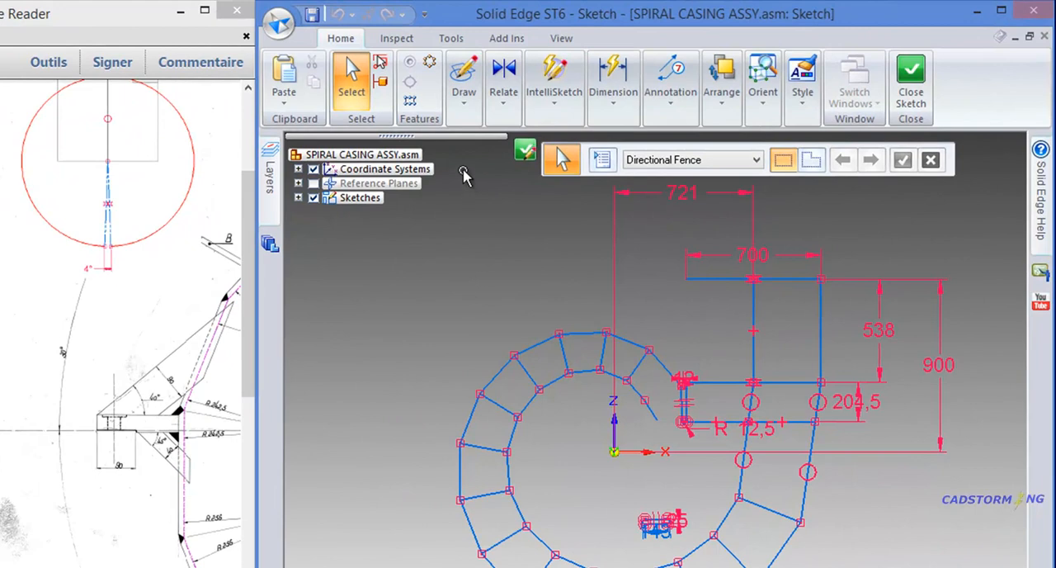
click(460, 115)
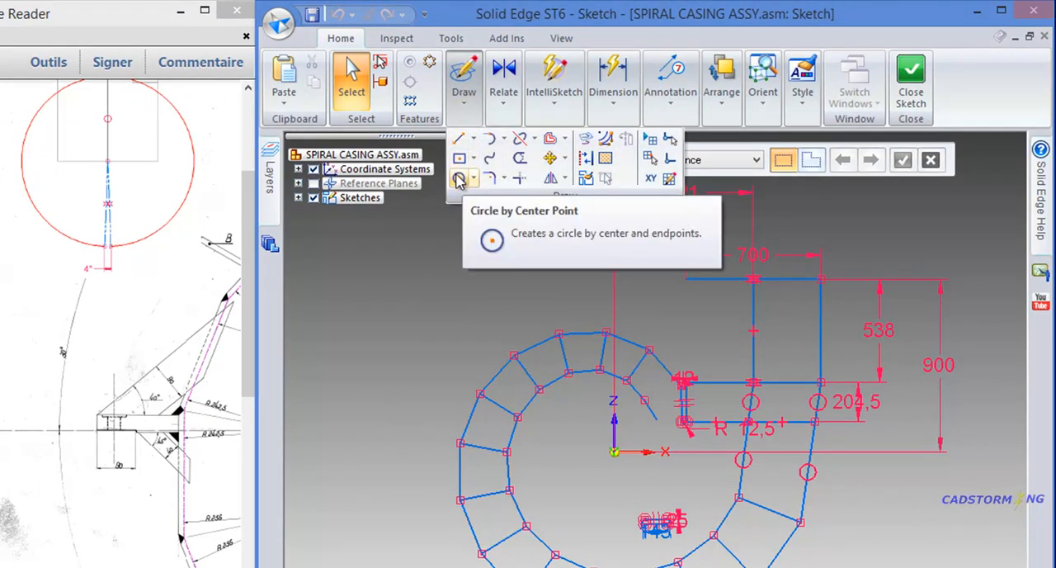
click(429, 259)
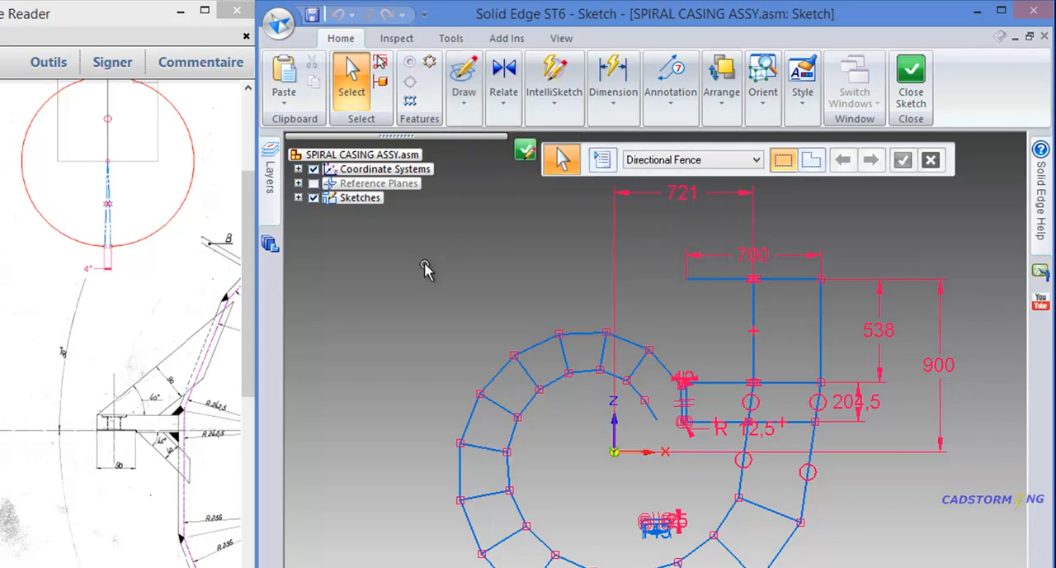
right_click(411, 304)
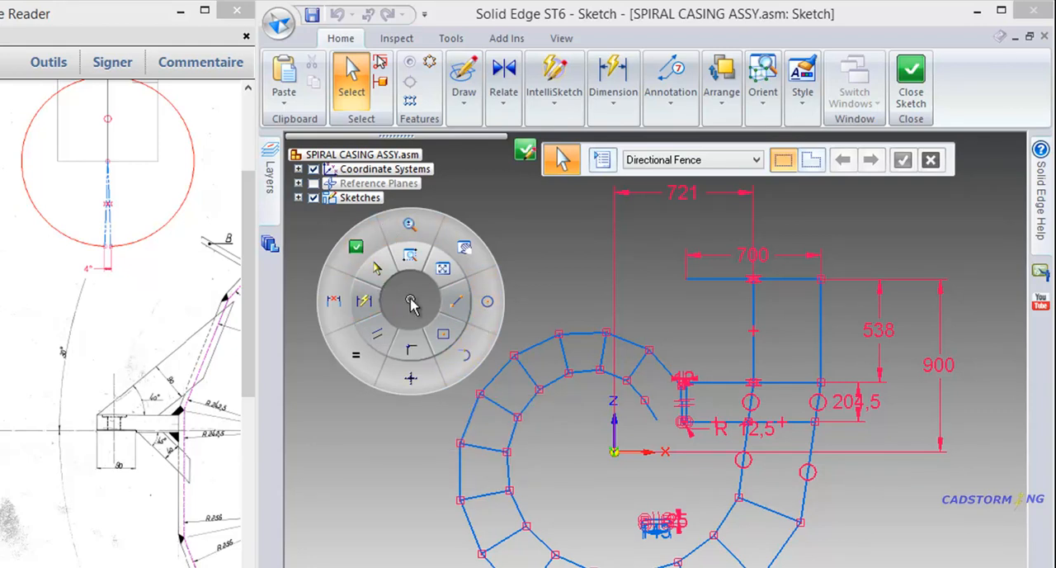
click(487, 304)
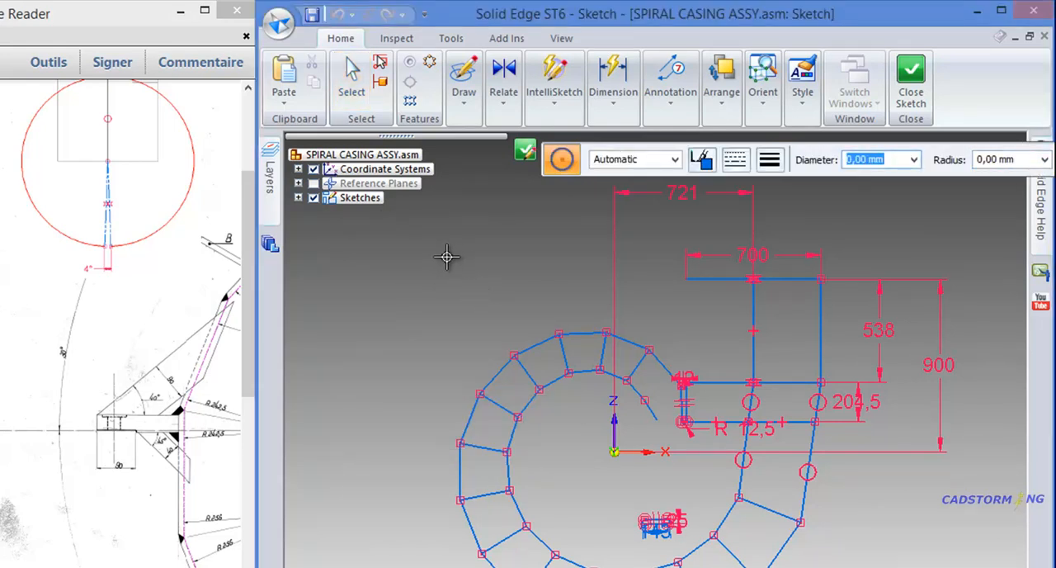
text(815)
key(Tab)
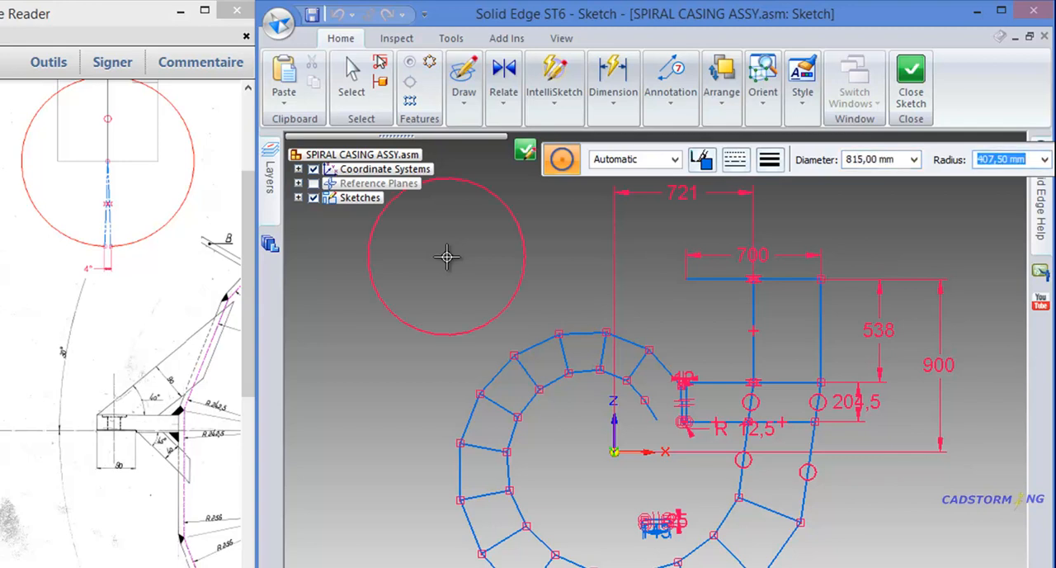
click(614, 451)
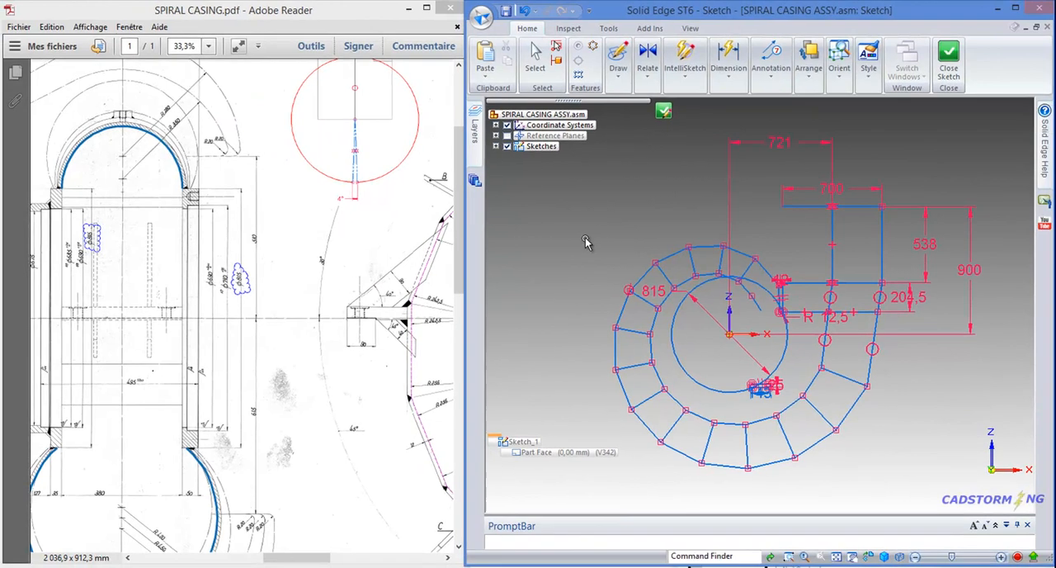
key(Escape)
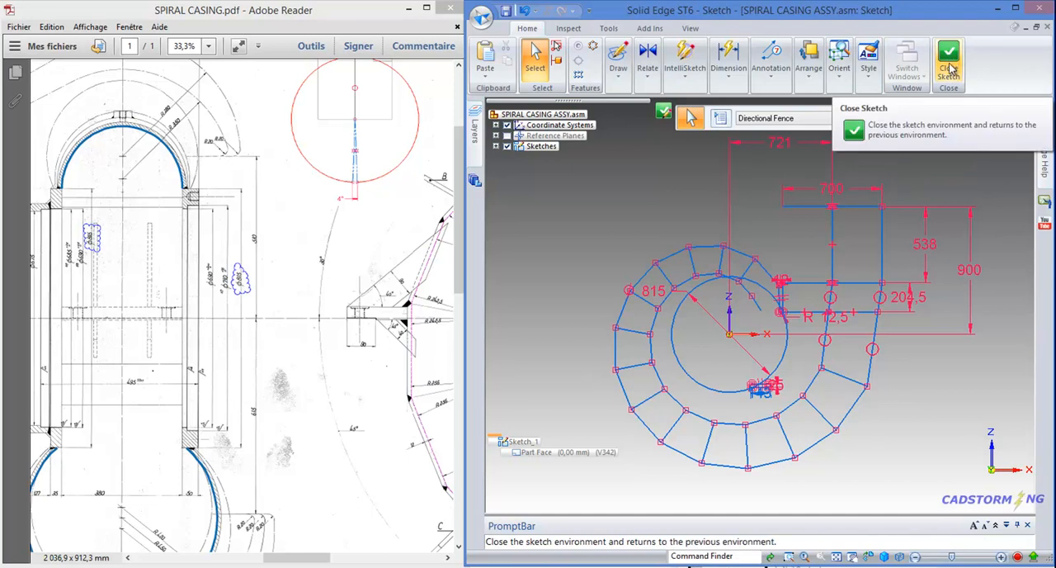
- Close the sketch, name it Master_Sketch and finish it
click(665, 112)
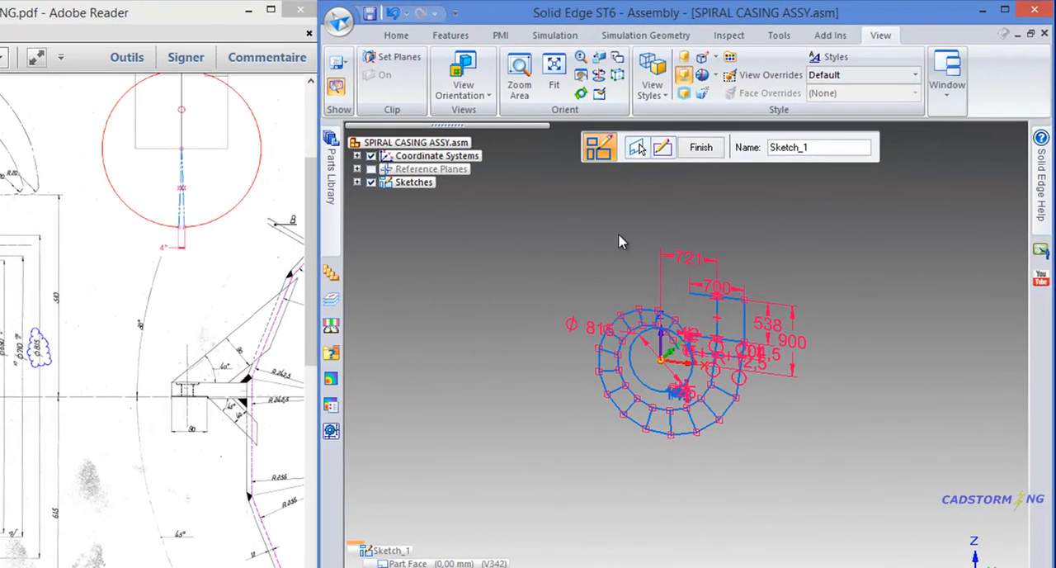
click(812, 152)
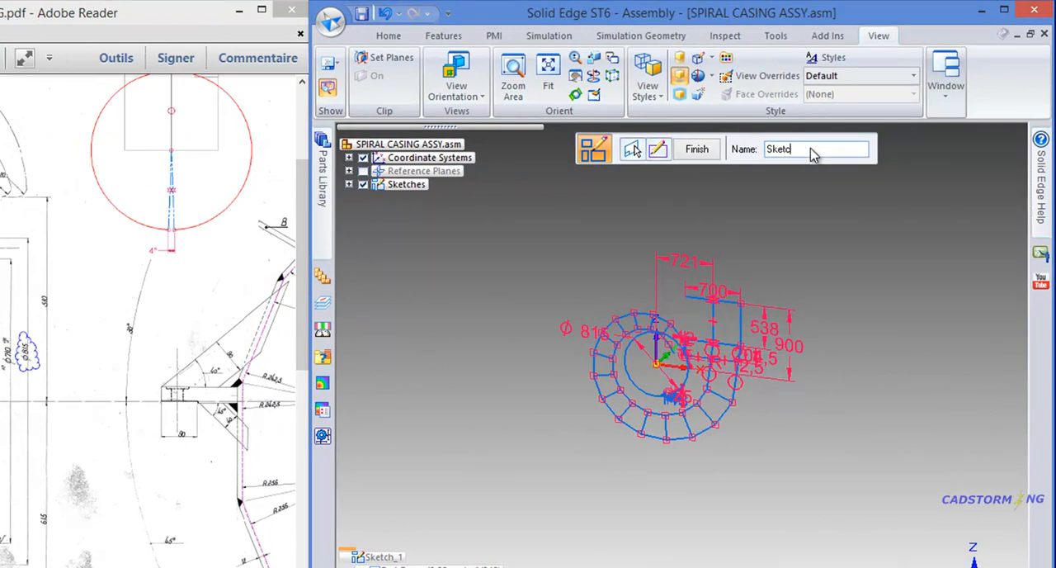
text(Master_)
click(698, 148)
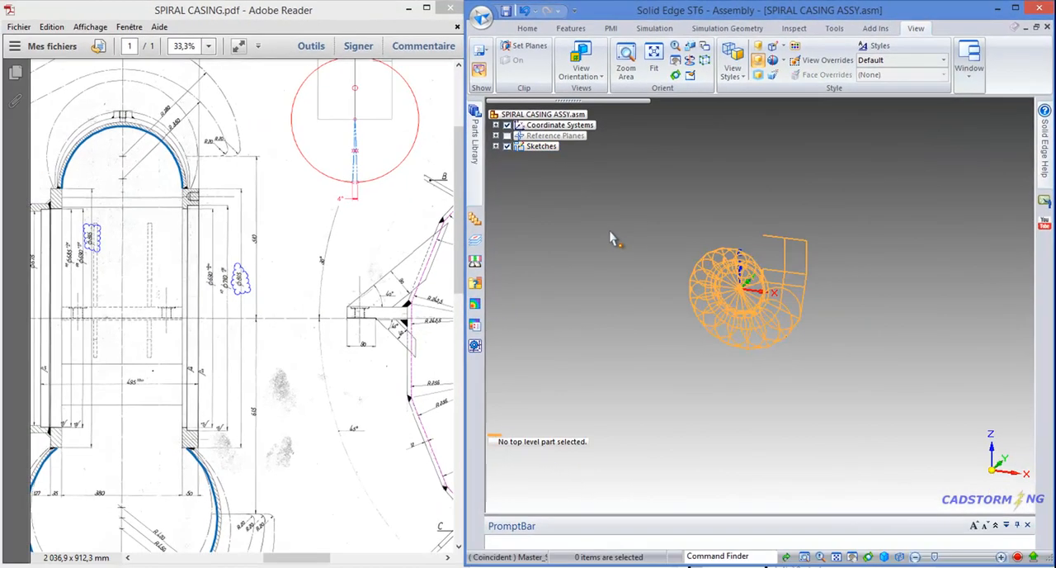
- Start a coordinate system oriented by geometry, with its origin at the inner end of the last radial line before the outlet
scroll(710, 297, up, 5)
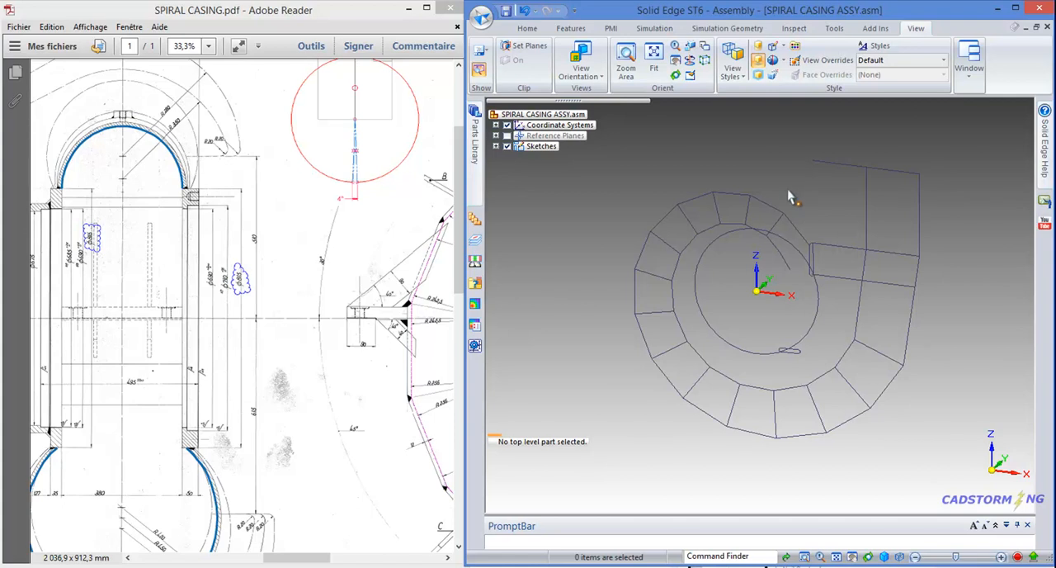
click(527, 28)
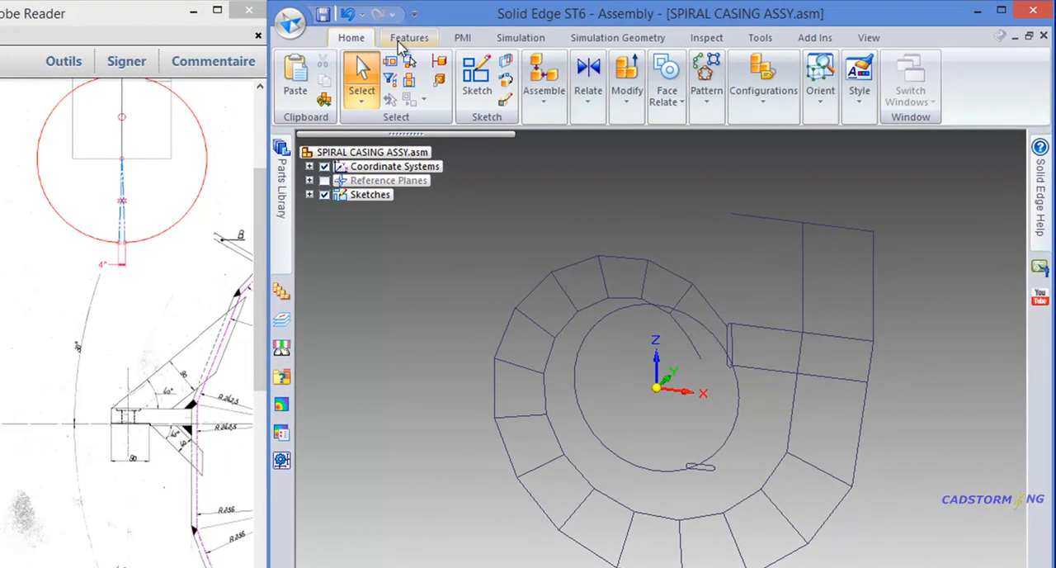
click(408, 38)
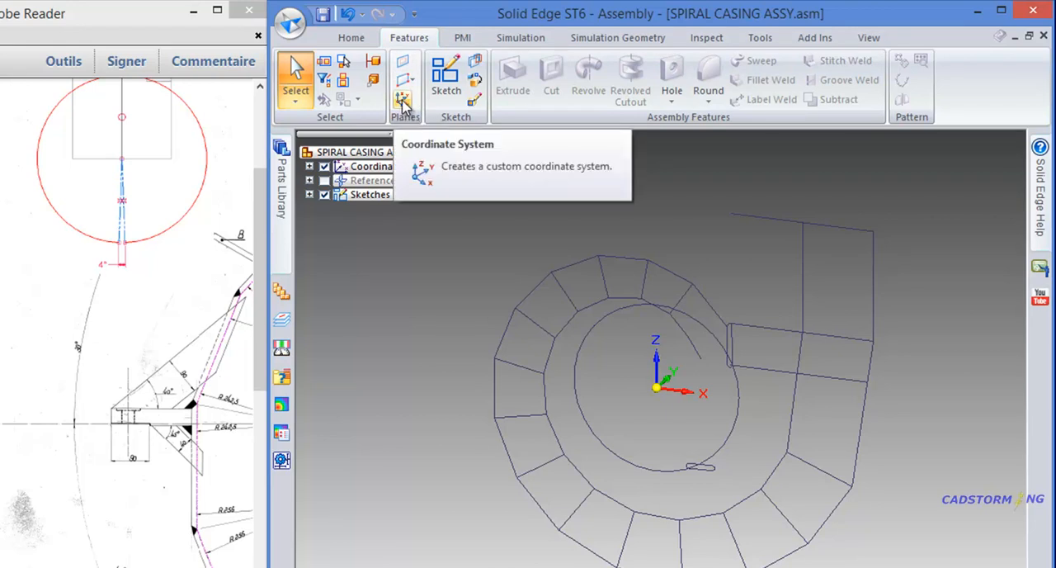
click(404, 100)
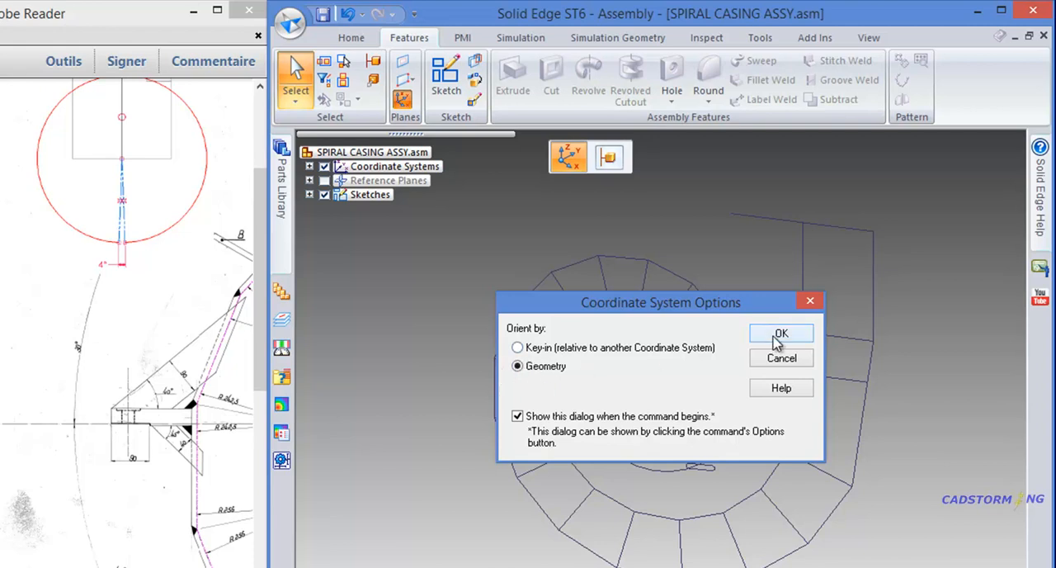
click(780, 335)
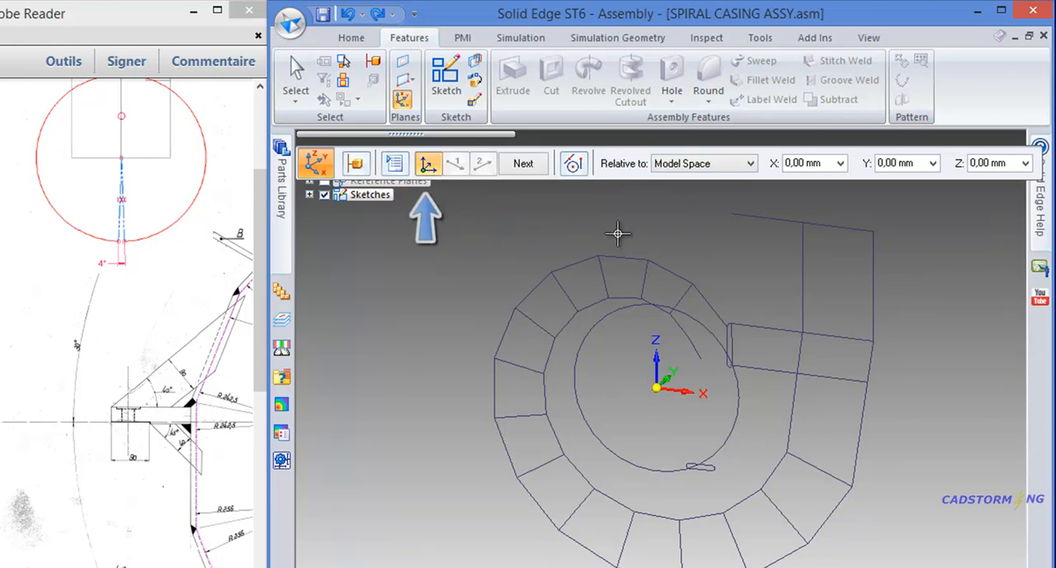
scroll(685, 272, up, 5)
scroll(668, 338, up, 2)
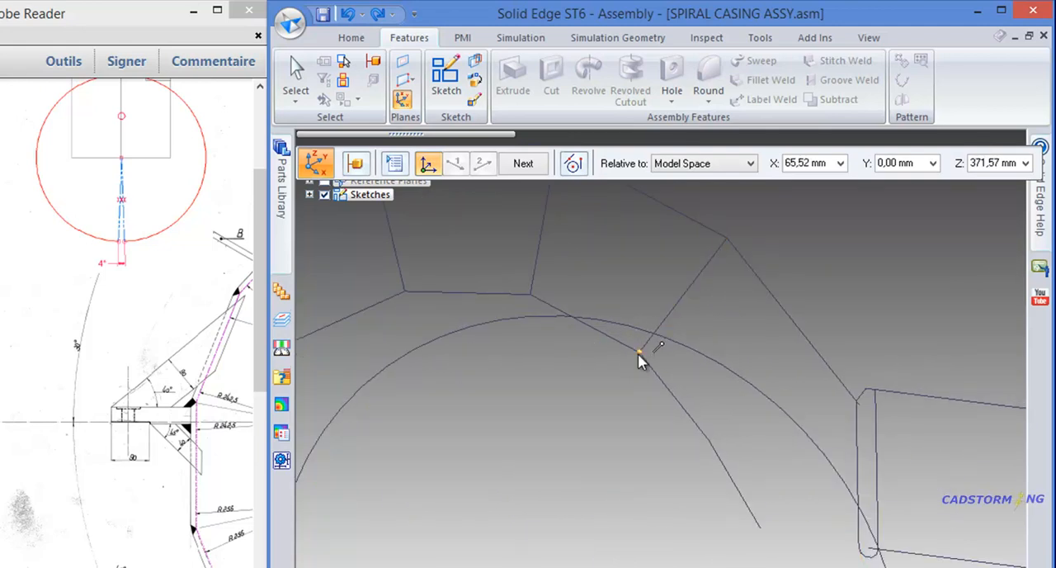
click(638, 353)
- Define the Z-axis as the first axis along the radial line through the new origin, directed outward toward the outer profile
scroll(672, 264, down, 1)
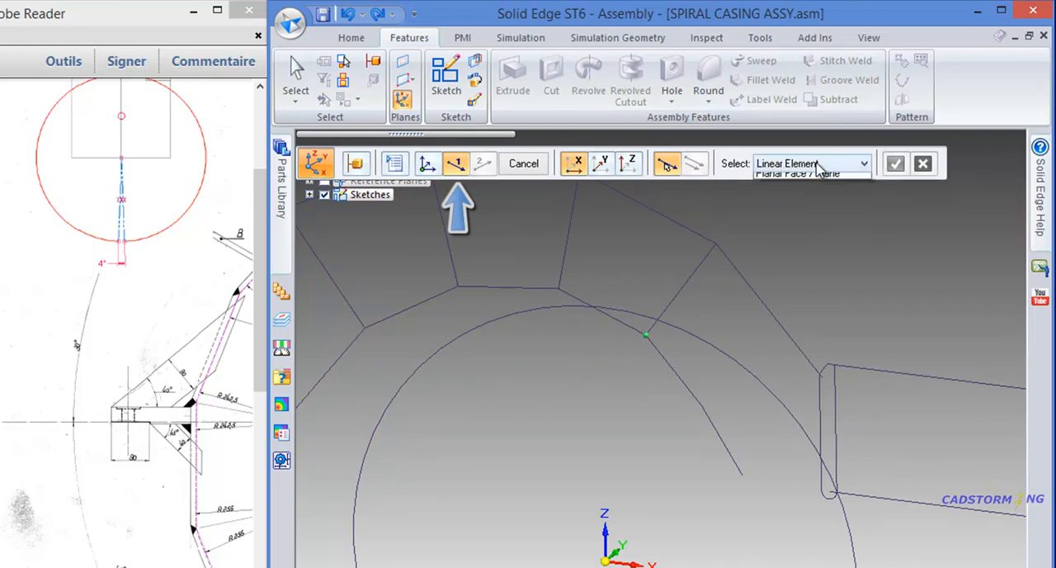
click(817, 164)
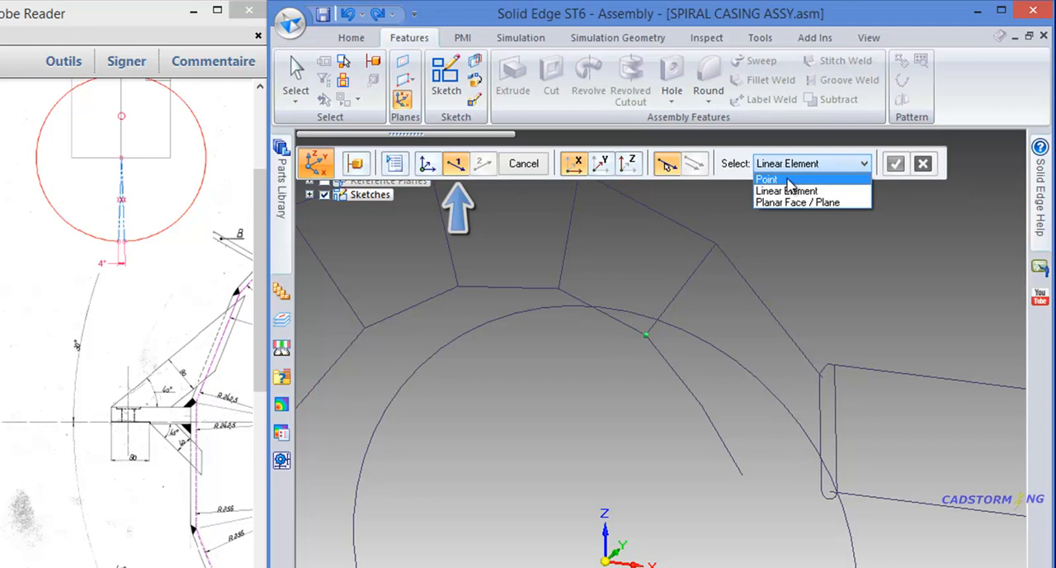
click(813, 235)
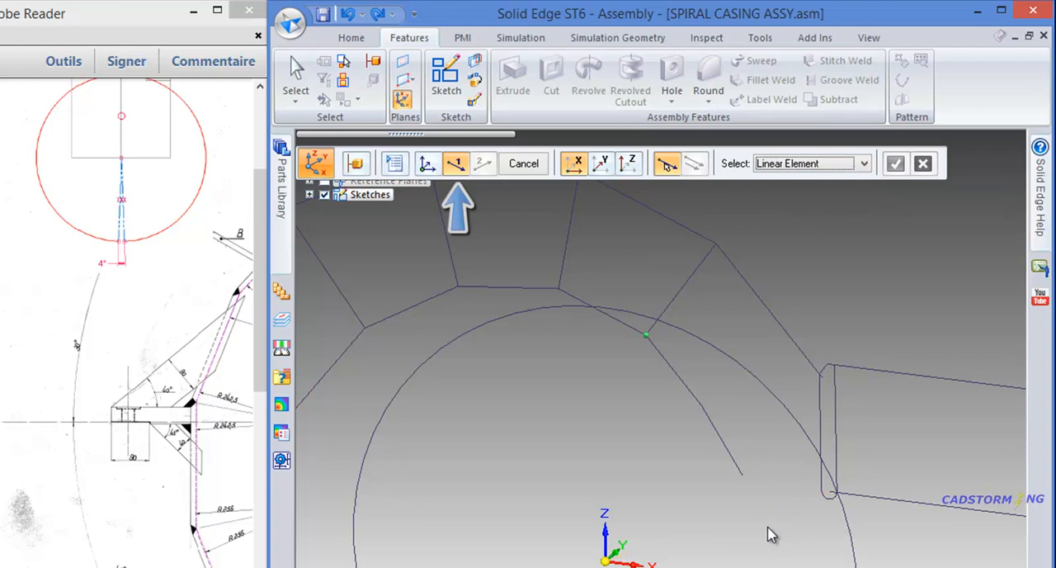
click(628, 163)
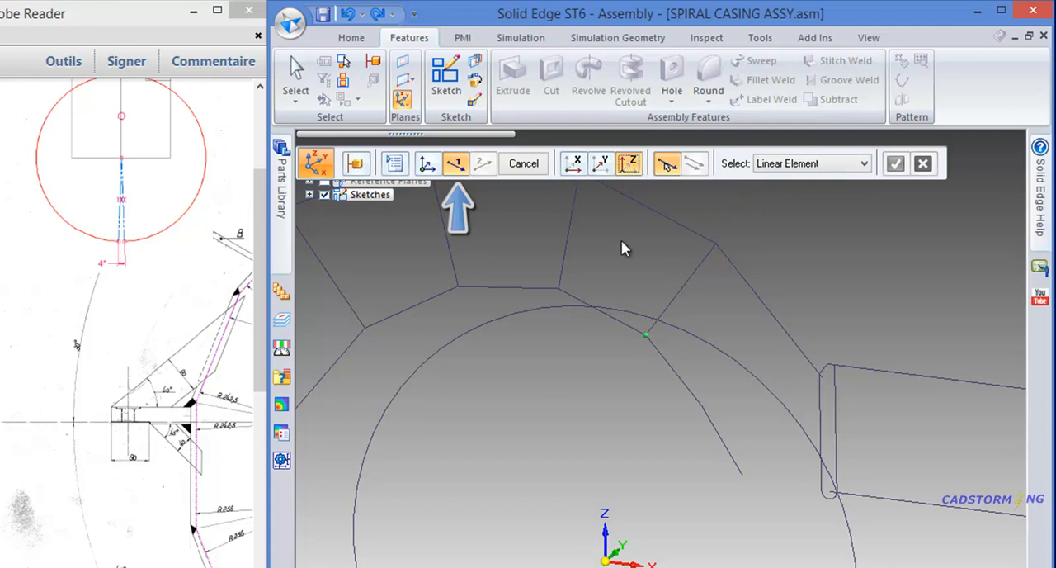
click(703, 269)
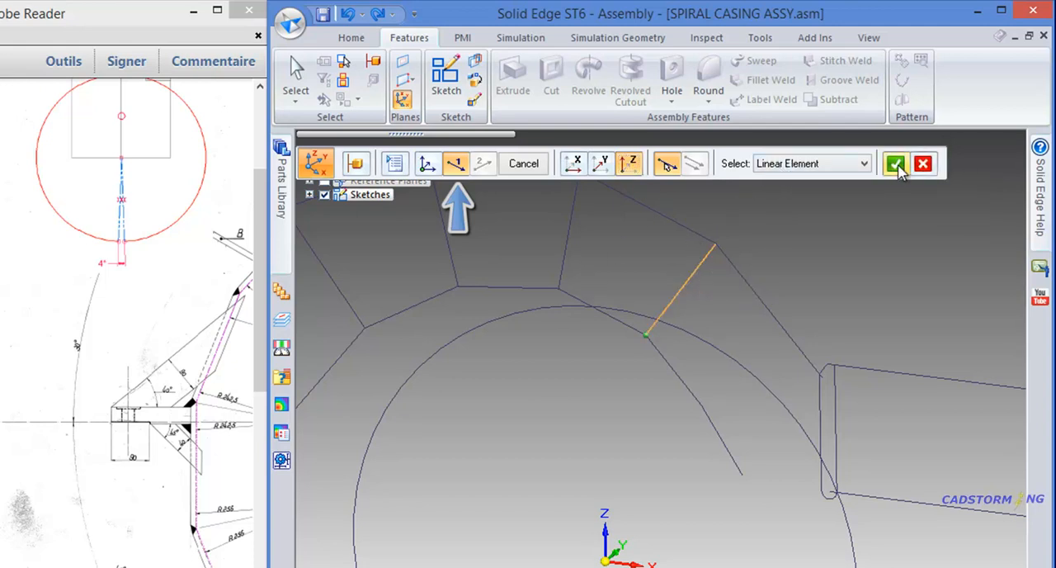
right_click(865, 236)
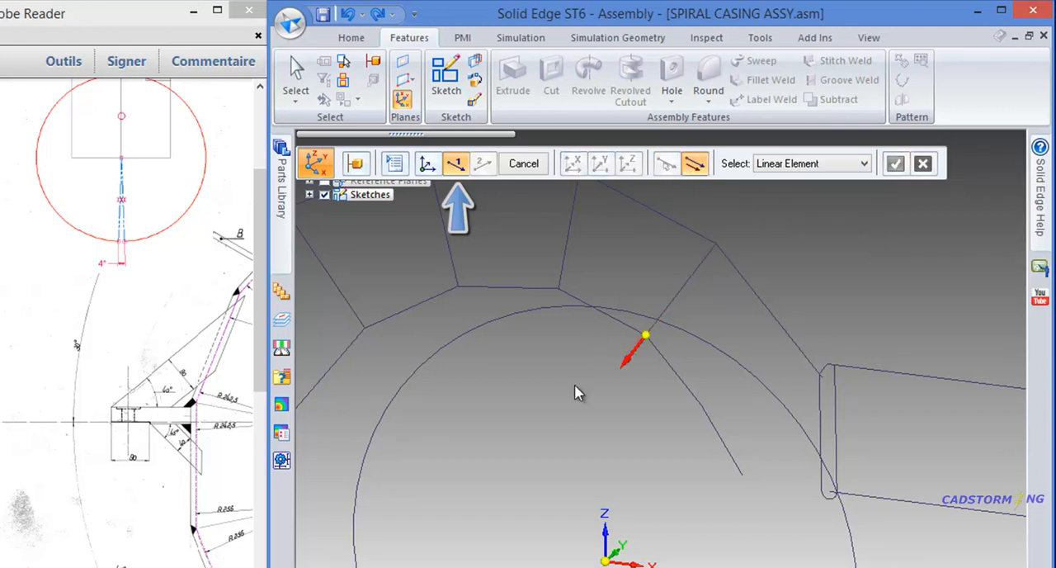
click(697, 289)
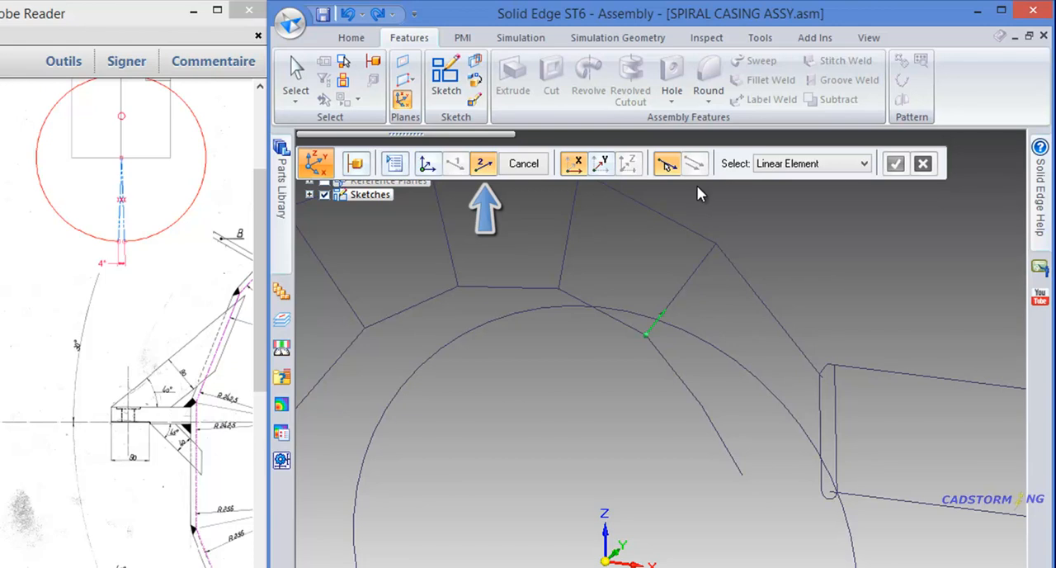
- Define the Y-axis normal to the base coordinate system's XZ plane, directed along its positive Y, and finish the coordinate system
click(602, 165)
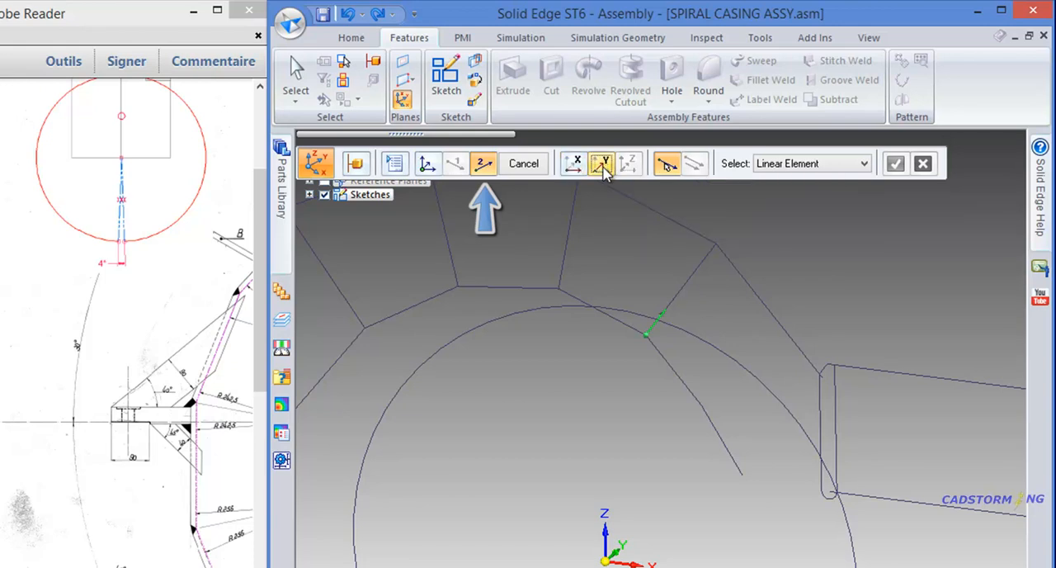
click(805, 163)
click(799, 203)
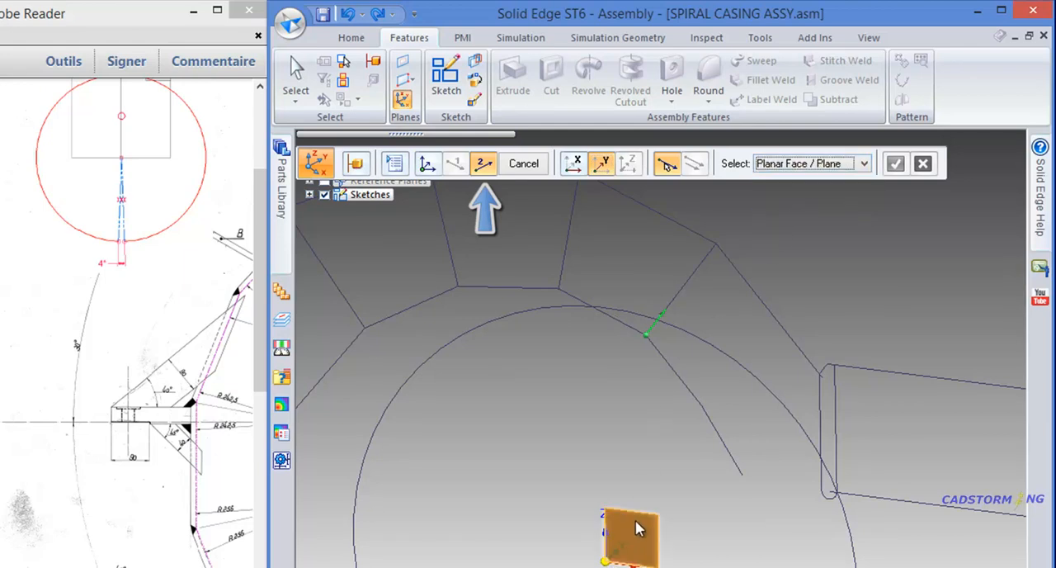
click(641, 532)
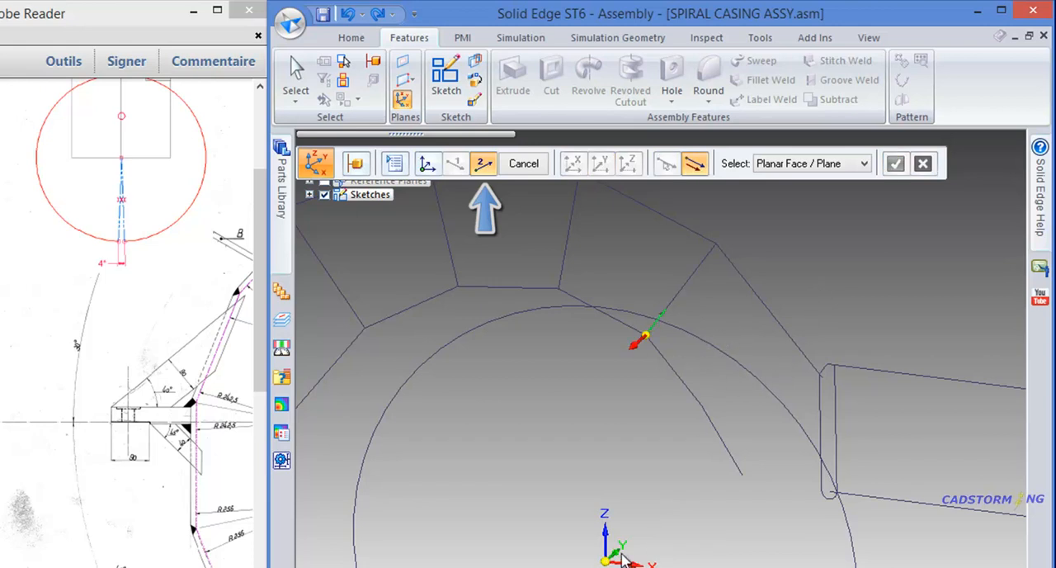
middle_drag(742, 312, 702, 322)
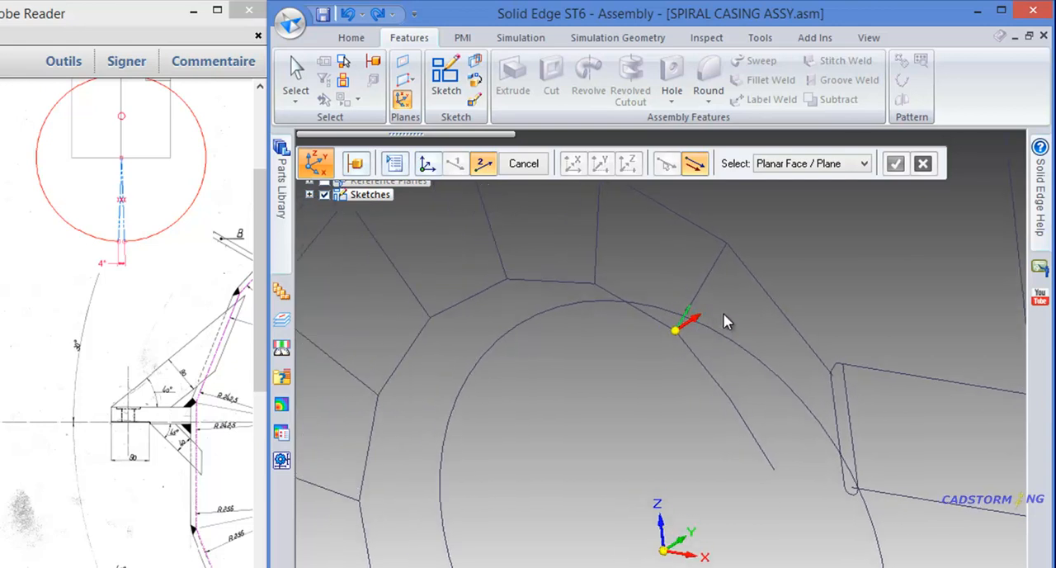
click(723, 315)
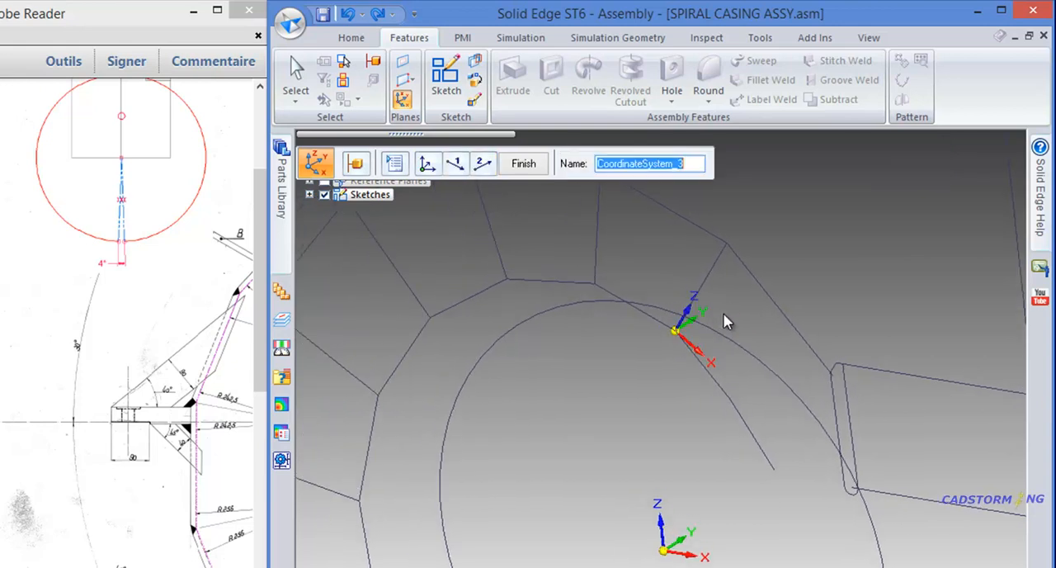
click(522, 164)
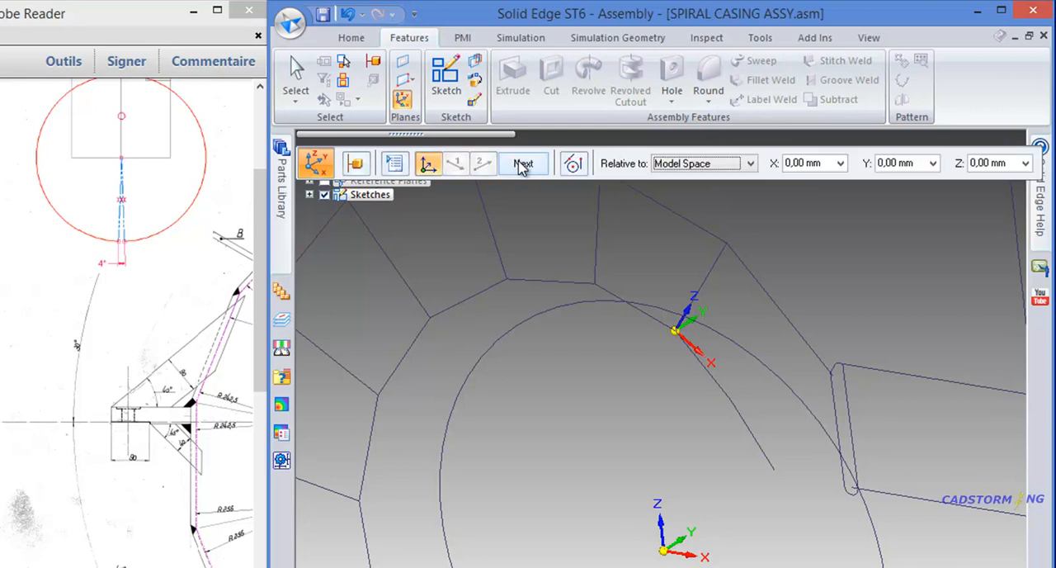
click(522, 164)
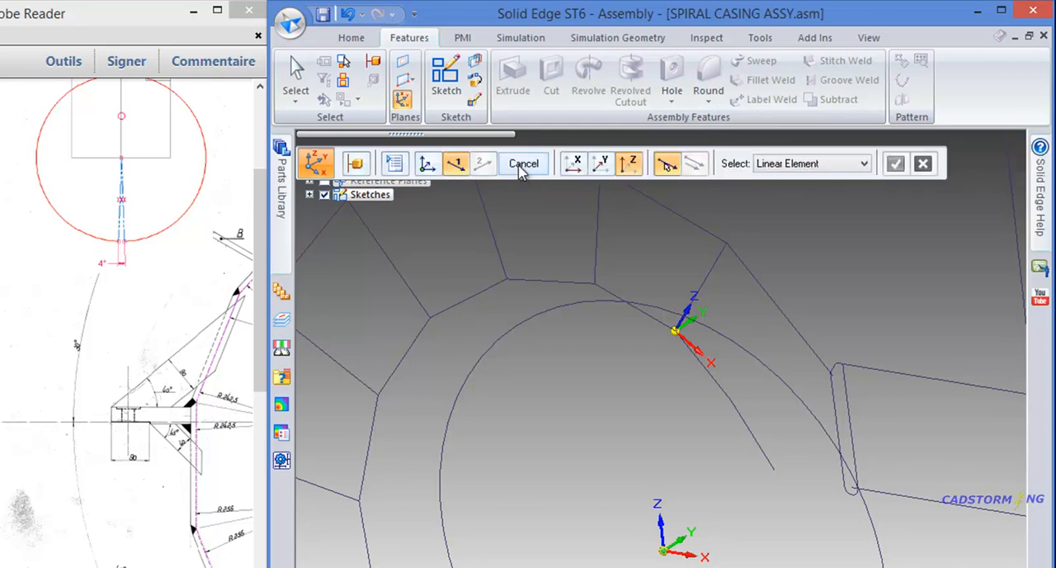
- Leave the coordinate system command and rename the new coordinate system on the last radial line before the outlet as 2
click(522, 163)
middle_drag(578, 339, 578, 300)
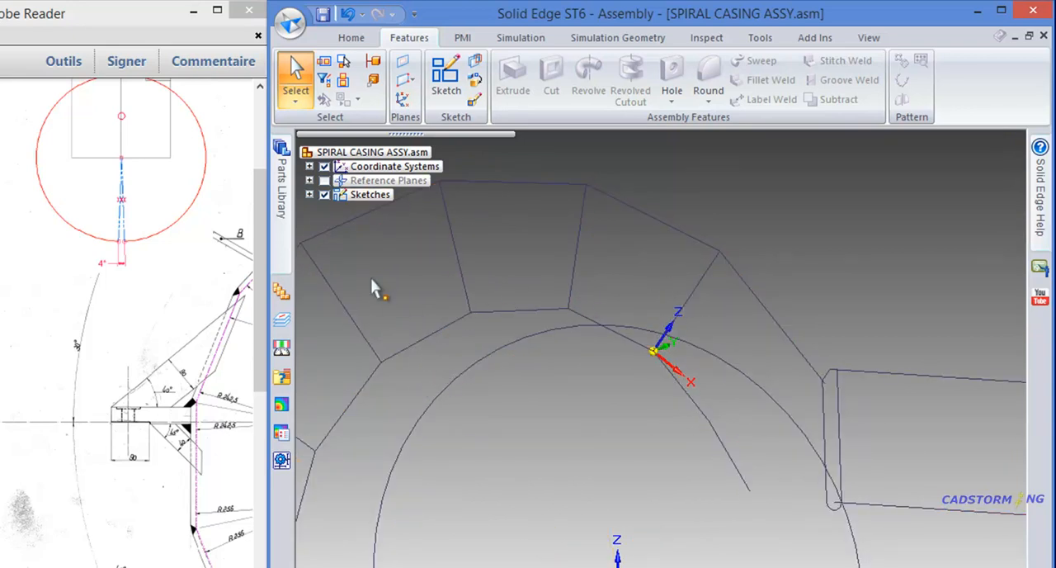
click(310, 166)
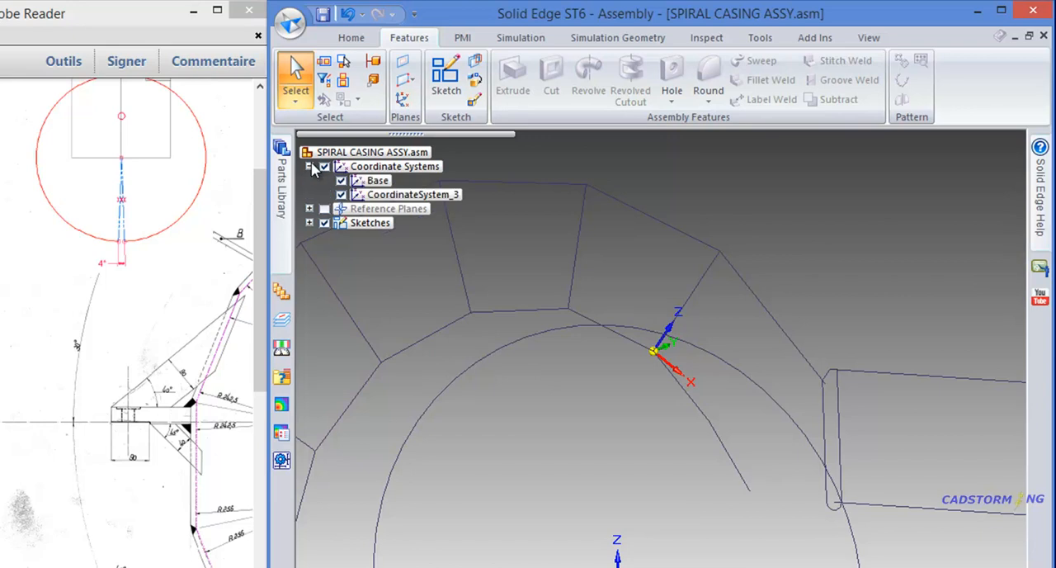
click(397, 198)
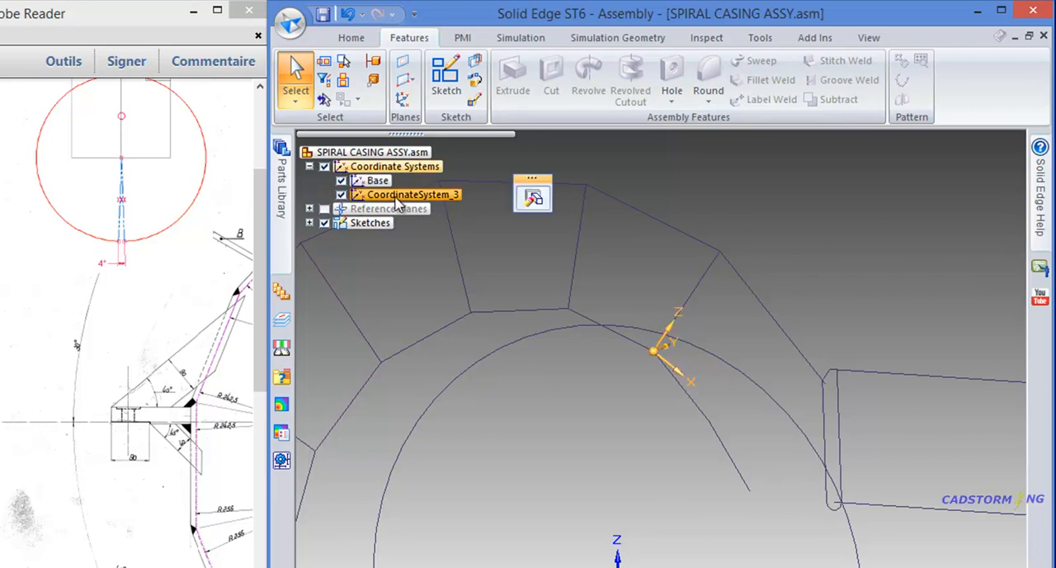
right_click(397, 201)
click(427, 306)
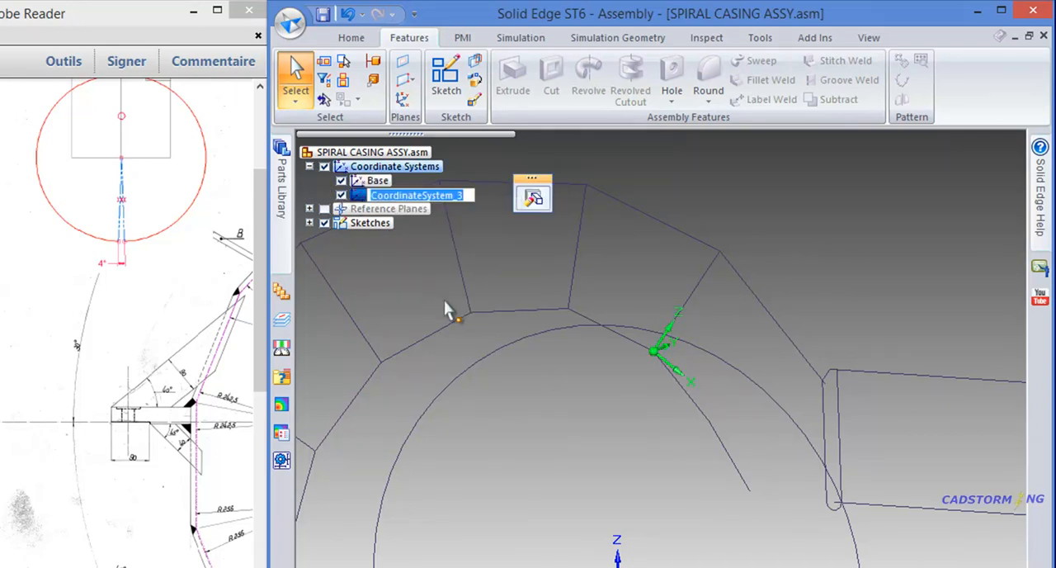
text(1)
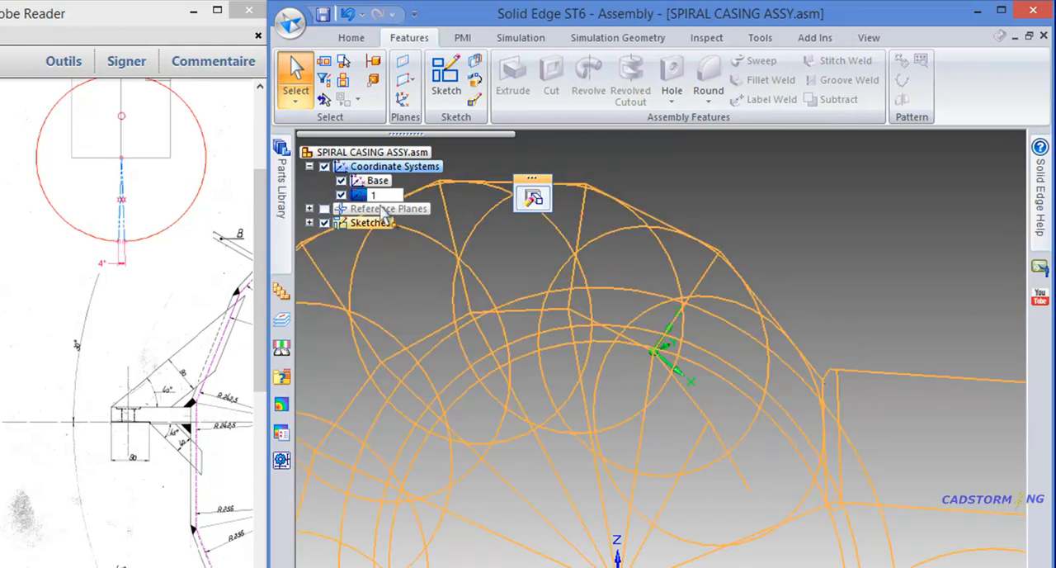
drag(383, 195, 371, 194)
text(2)
key(Return)
click(405, 277)
middle_drag(645, 323, 685, 326)
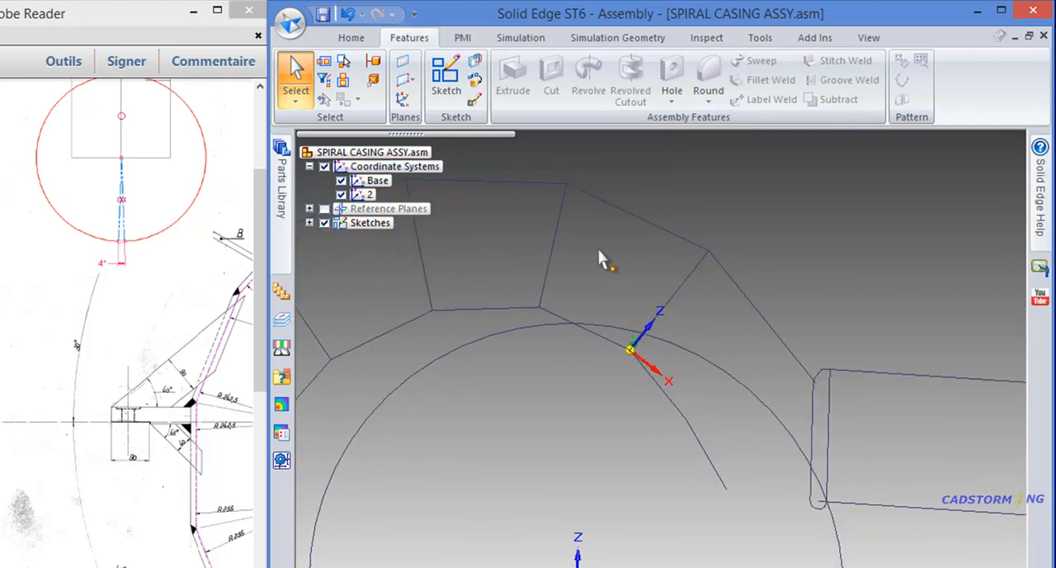
- Start another coordinate system oriented by geometry, with its origin at the inner end of the radial line next to coordinate system 2
click(404, 100)
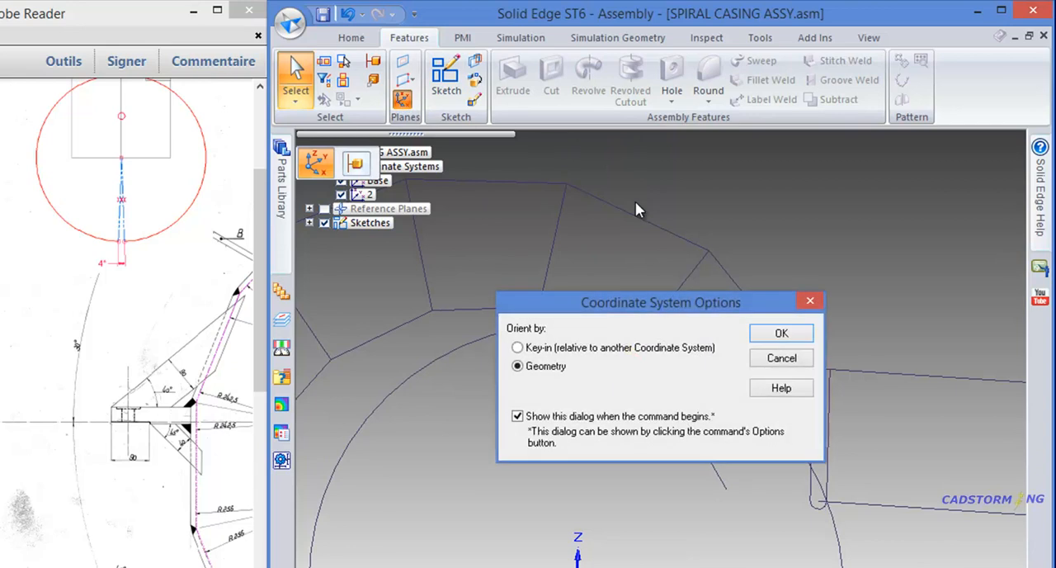
click(741, 270)
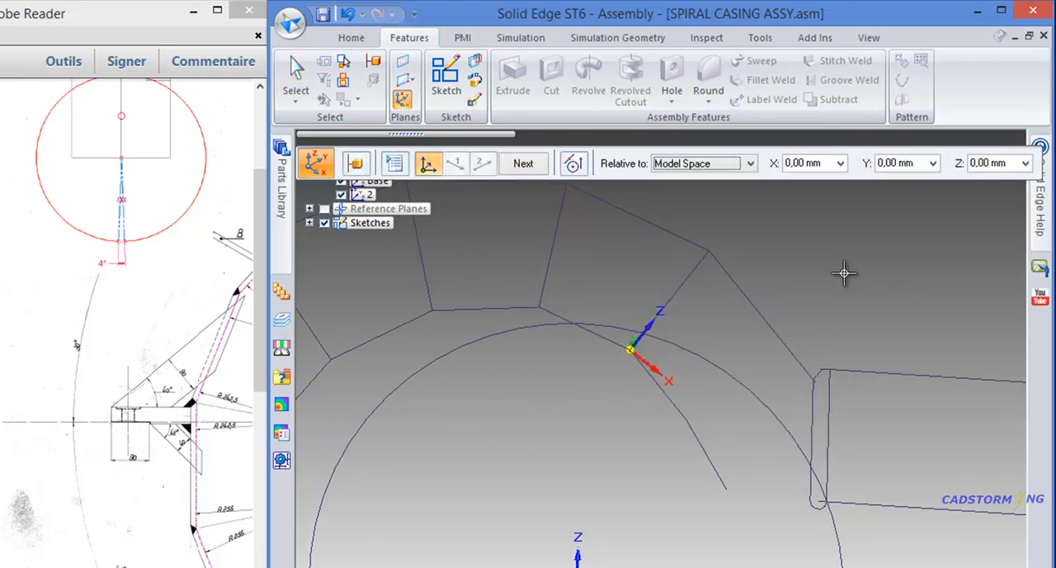
click(541, 305)
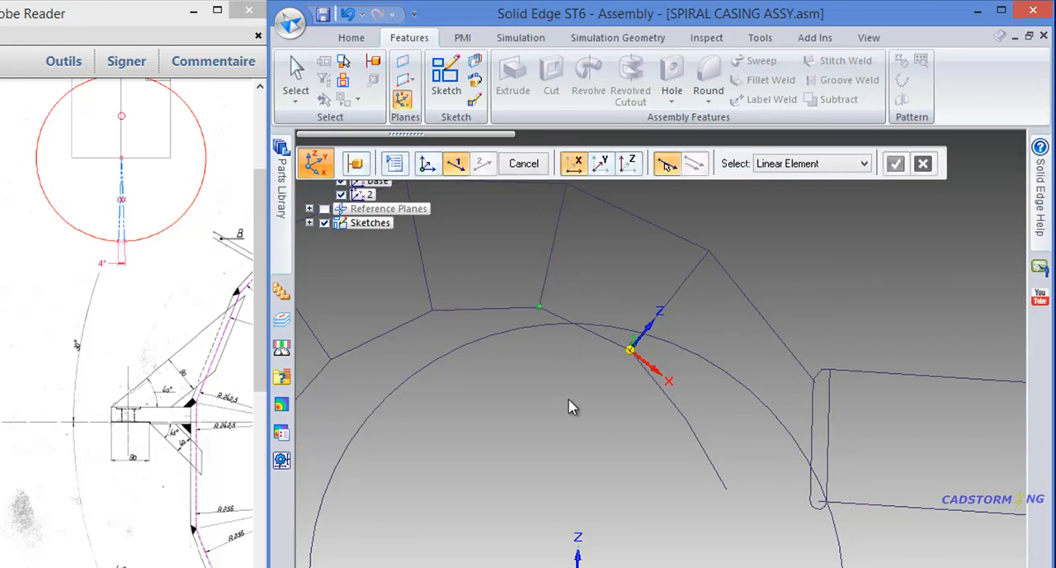
- Define the Z-axis as the first axis along this radial line, directed outward toward the outer profile
scroll(571, 407, down, 1)
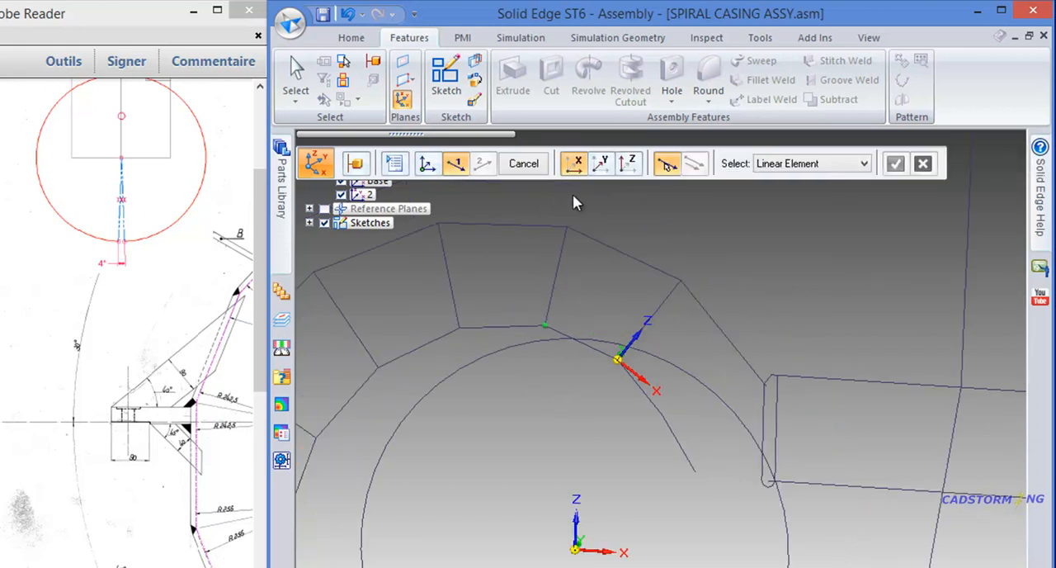
click(633, 164)
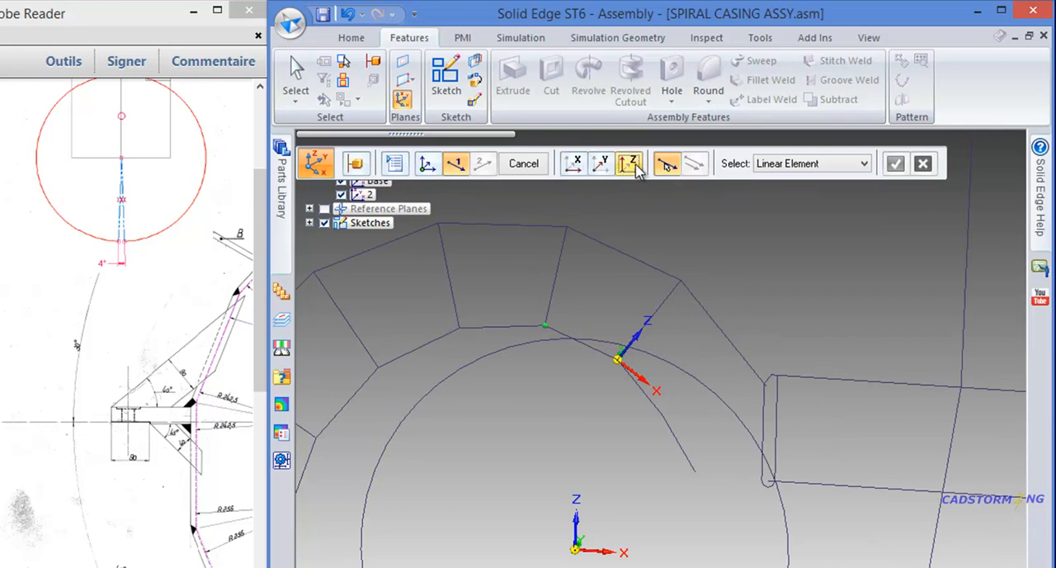
click(561, 266)
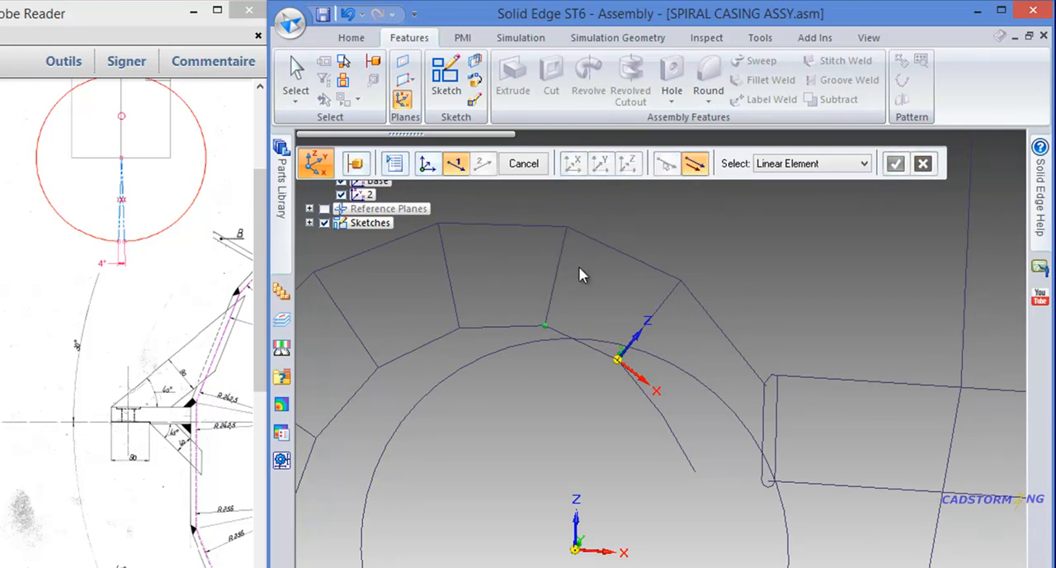
click(586, 264)
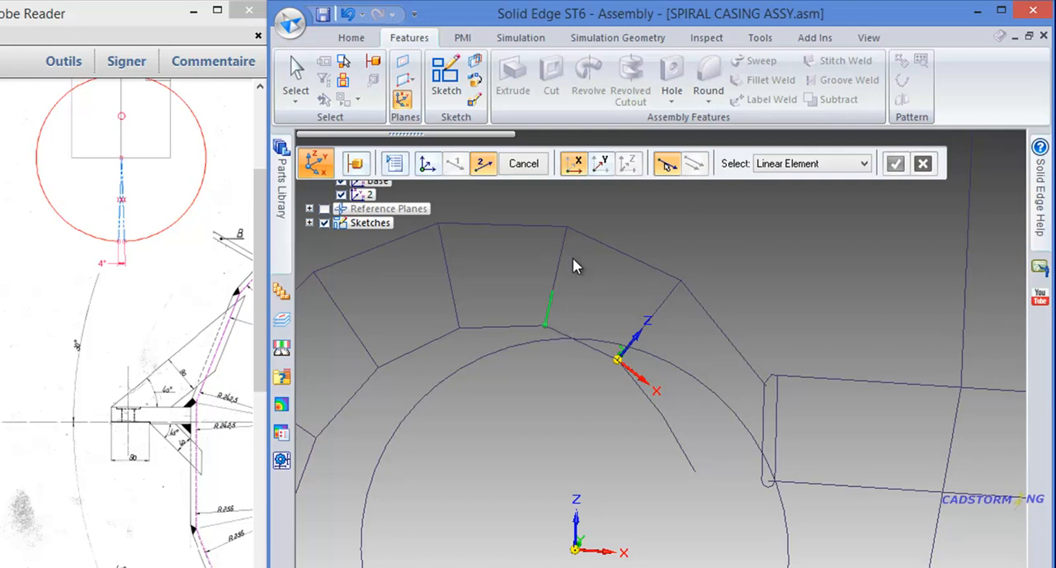
- Define the Y-axis normal to the base XZ plane, directed along its positive Y, and finish the coordinate system with the name 3
click(603, 166)
click(780, 165)
click(781, 206)
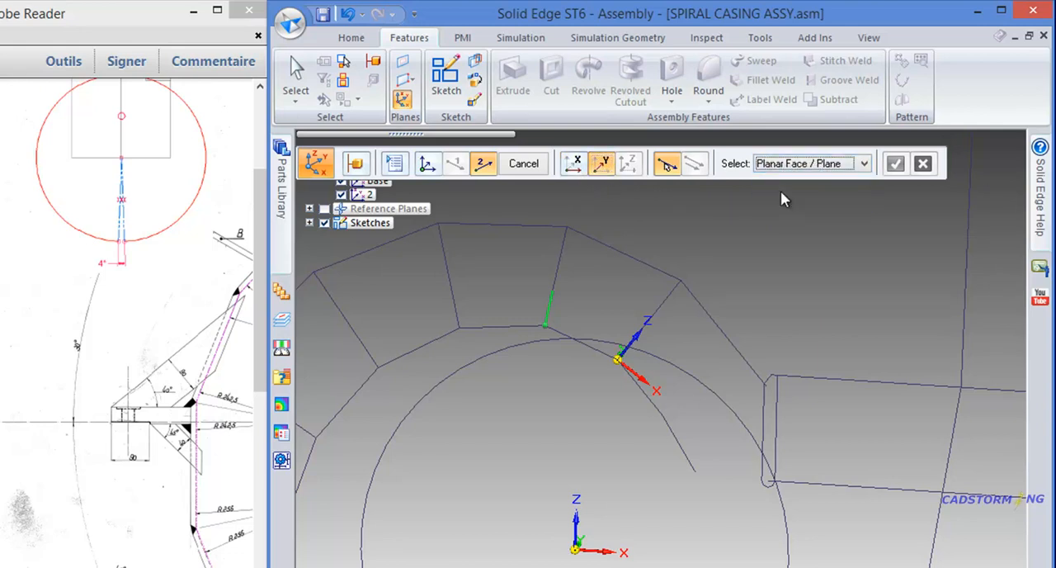
click(615, 528)
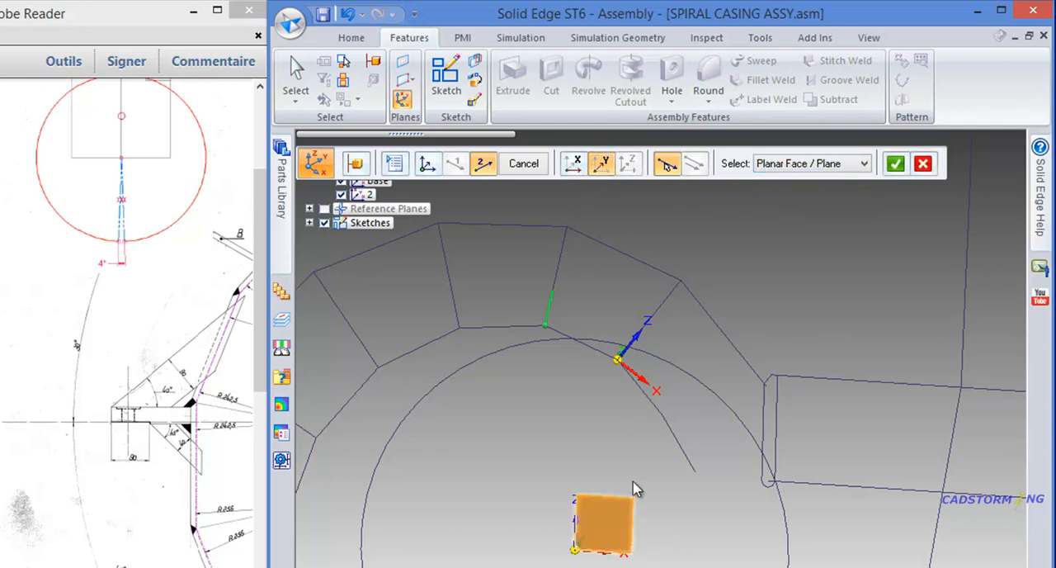
middle_drag(747, 290, 614, 394)
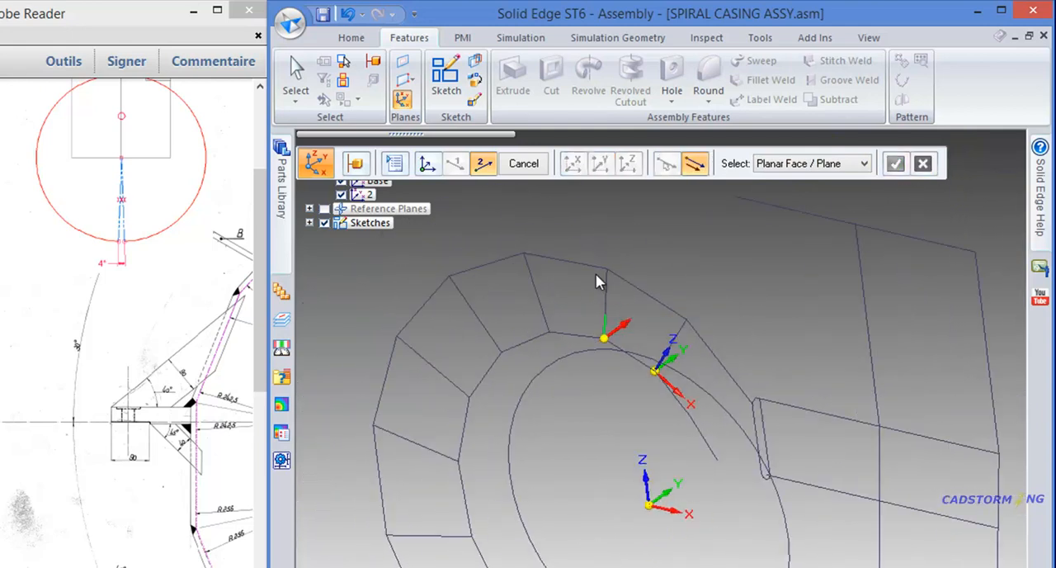
scroll(596, 280, up, 2)
click(654, 321)
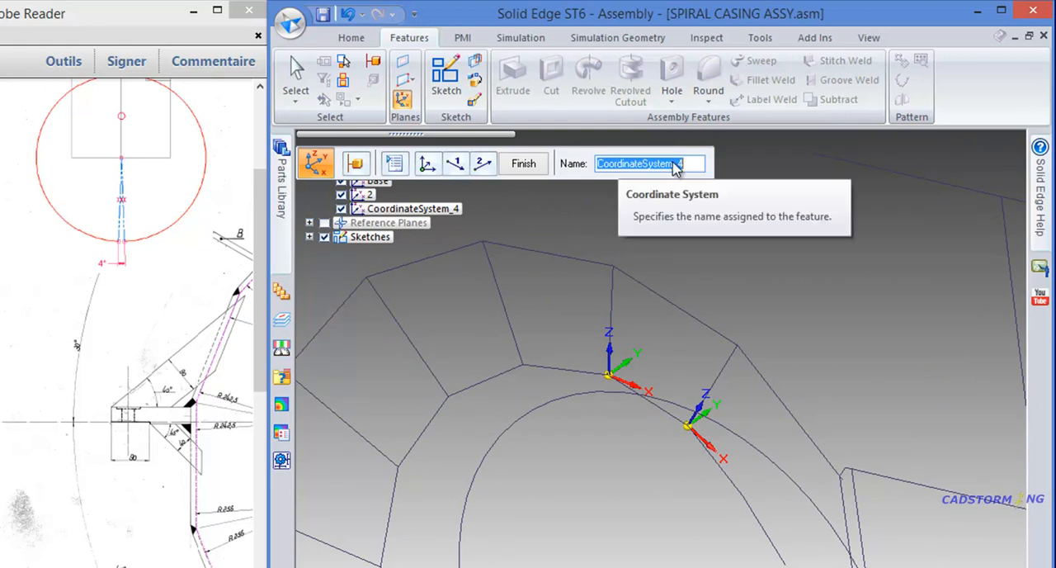
text(3)
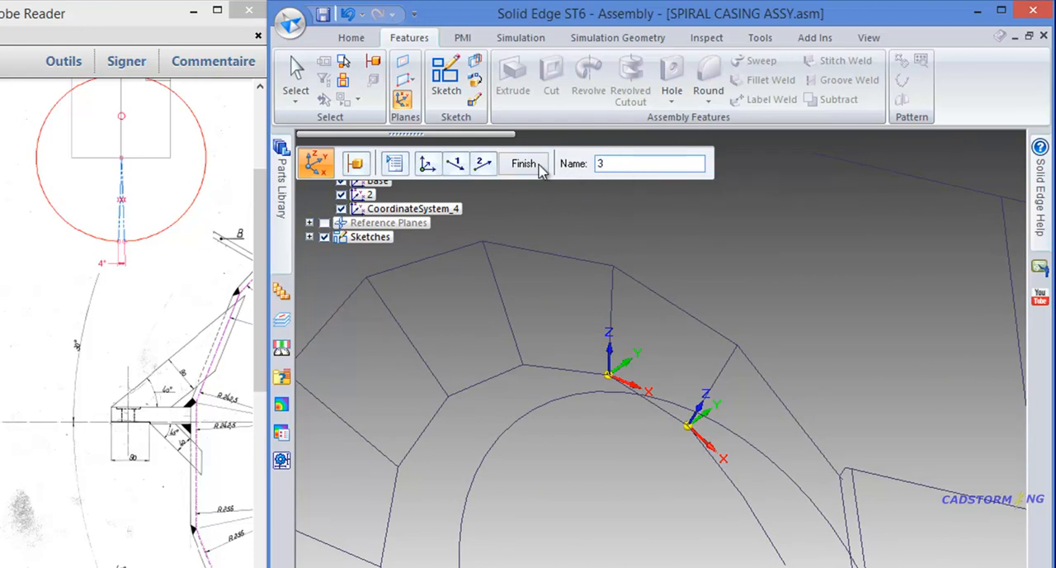
key(Return)
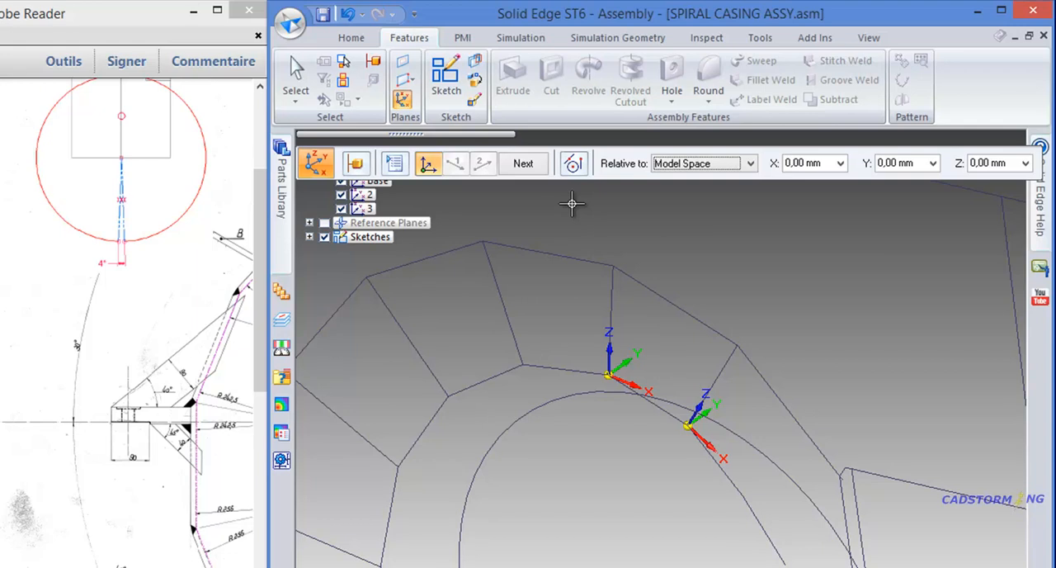
- Place the next origin at the inner end of the radial line beside coordinate system 3, with the Z-axis directed outward along that line
click(522, 365)
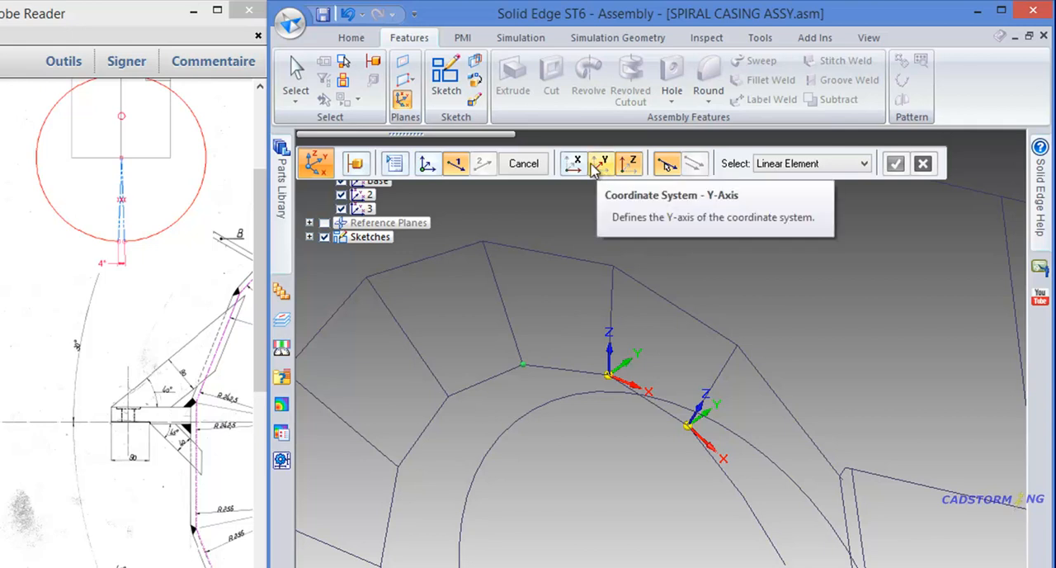
click(497, 283)
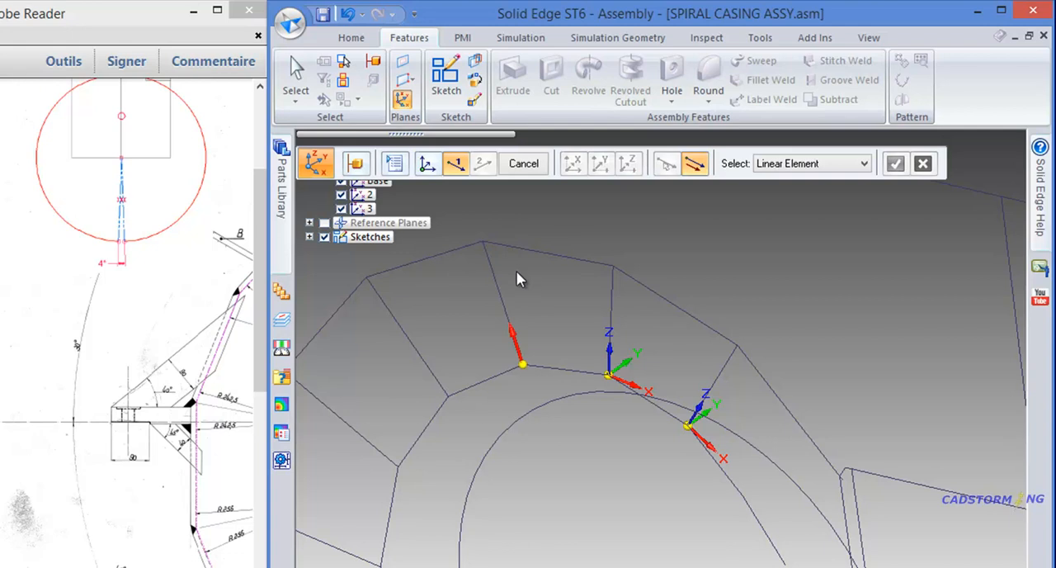
click(517, 267)
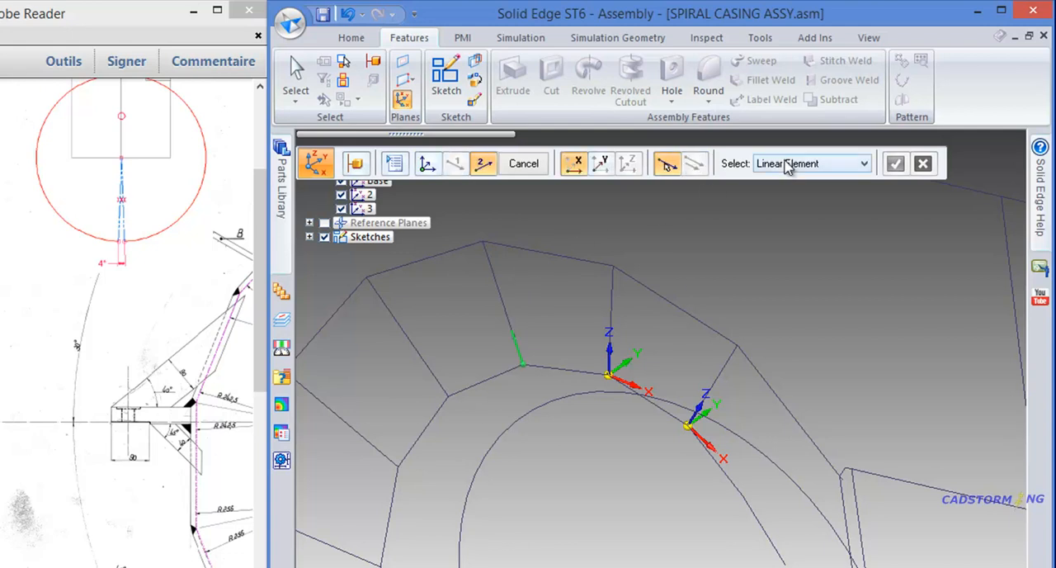
- Set the Y-axis normal to the base XZ plane in its positive Y direction and finish this coordinate system with the name 4
click(604, 167)
click(807, 169)
click(795, 203)
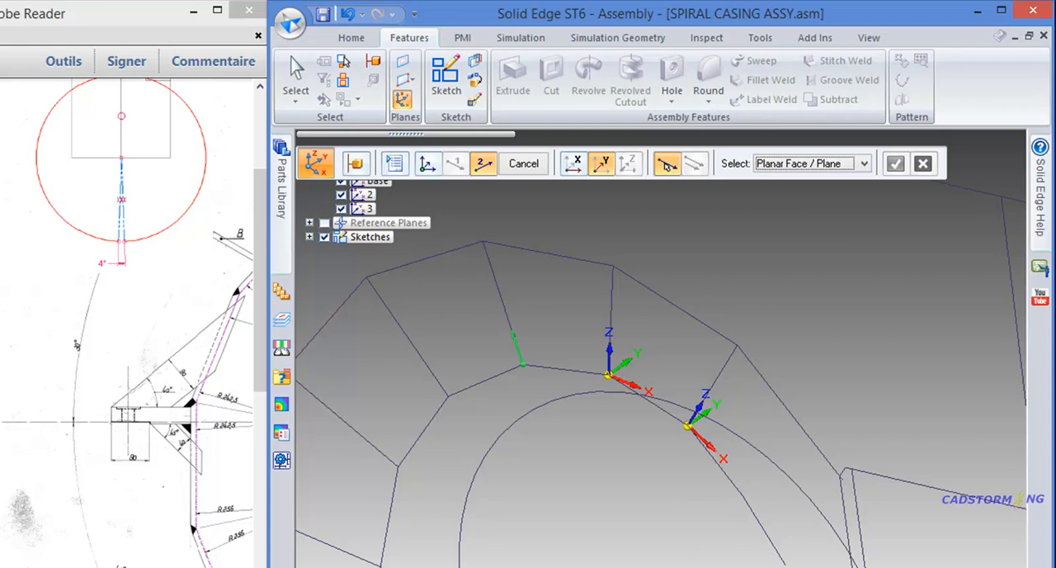
click(716, 566)
right_click(647, 474)
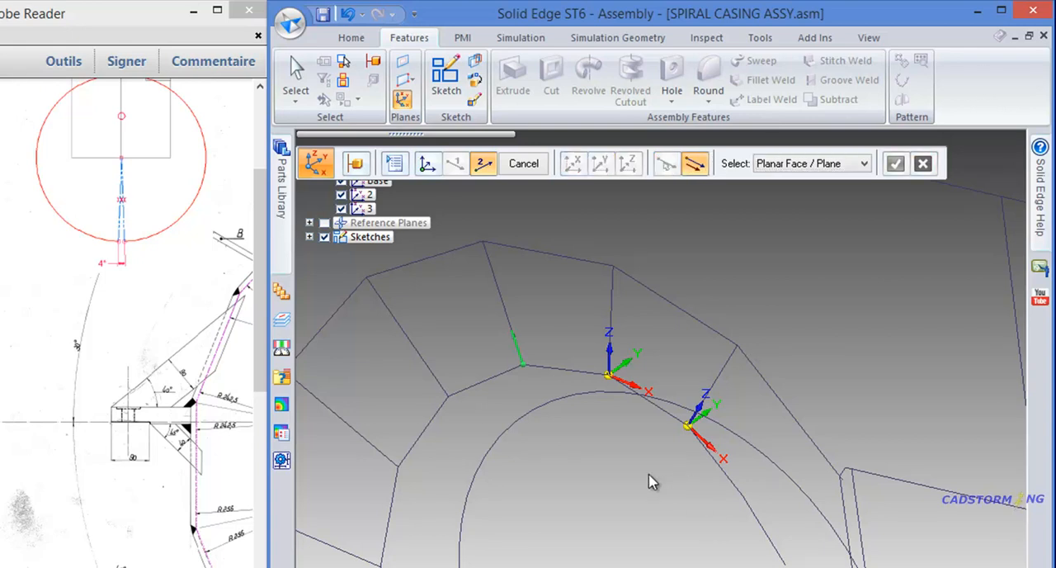
click(568, 301)
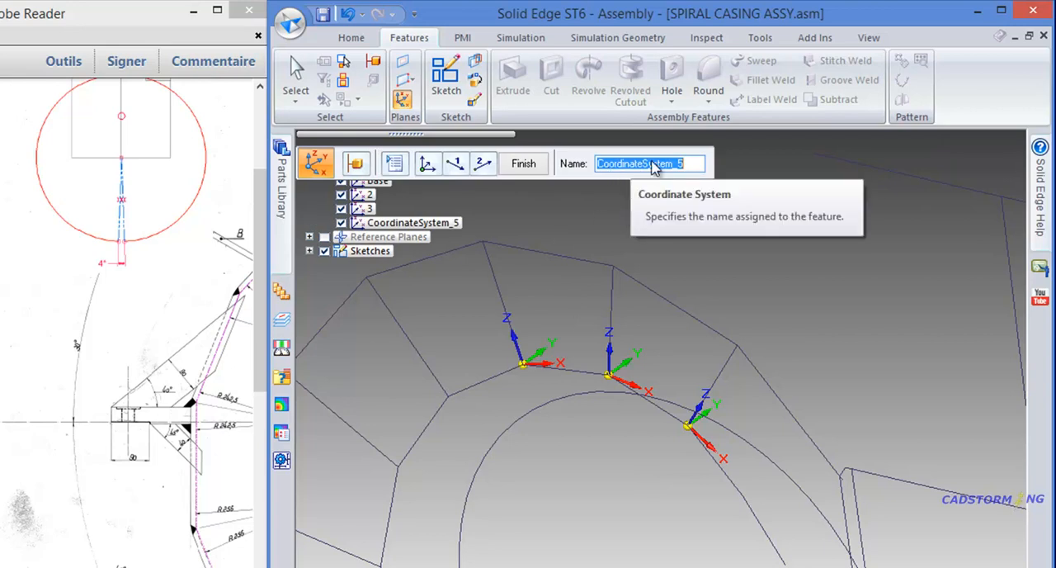
text(4)
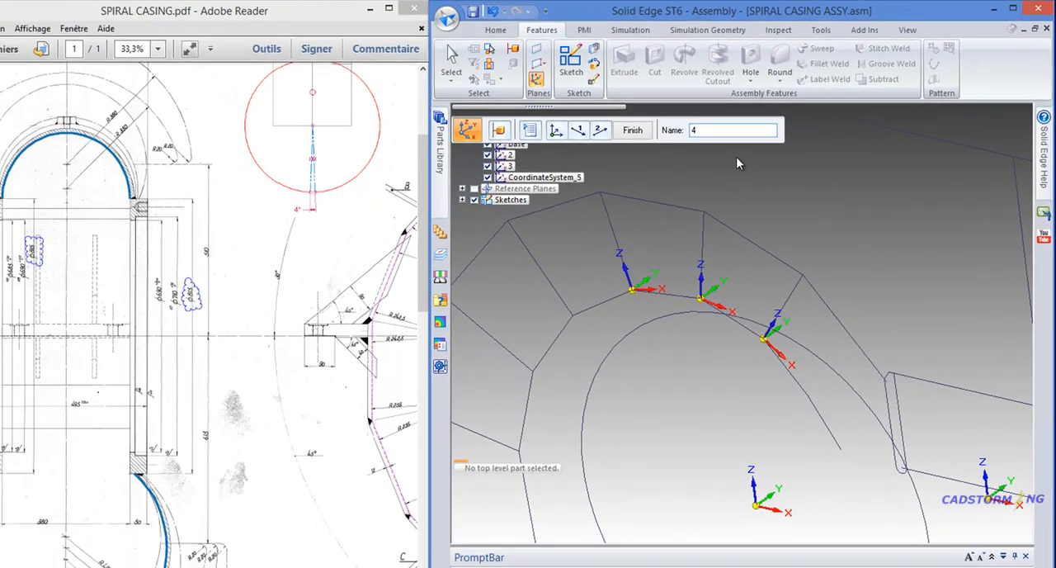
key(Return)
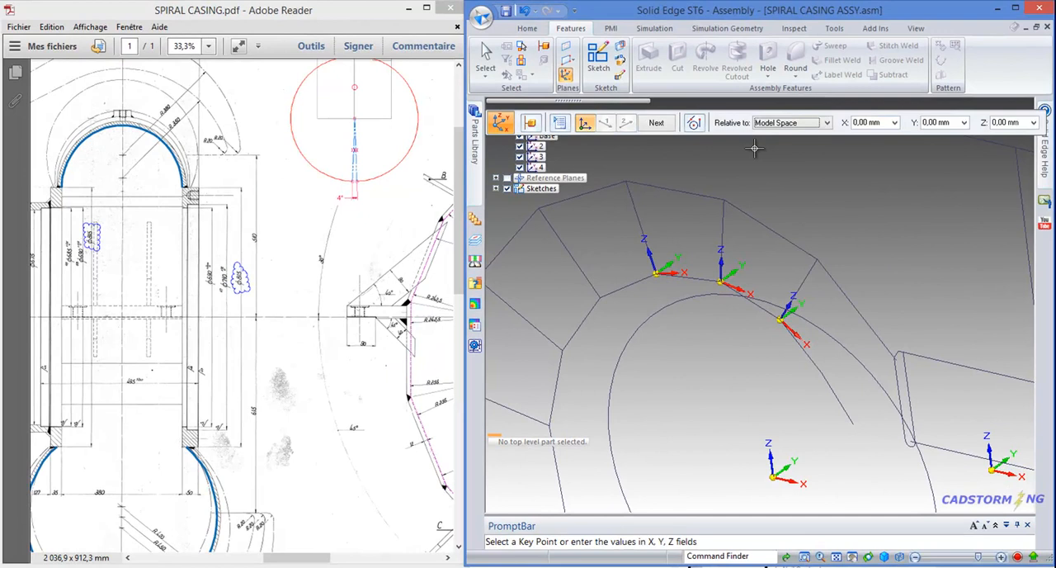
scroll(734, 198, down, 3)
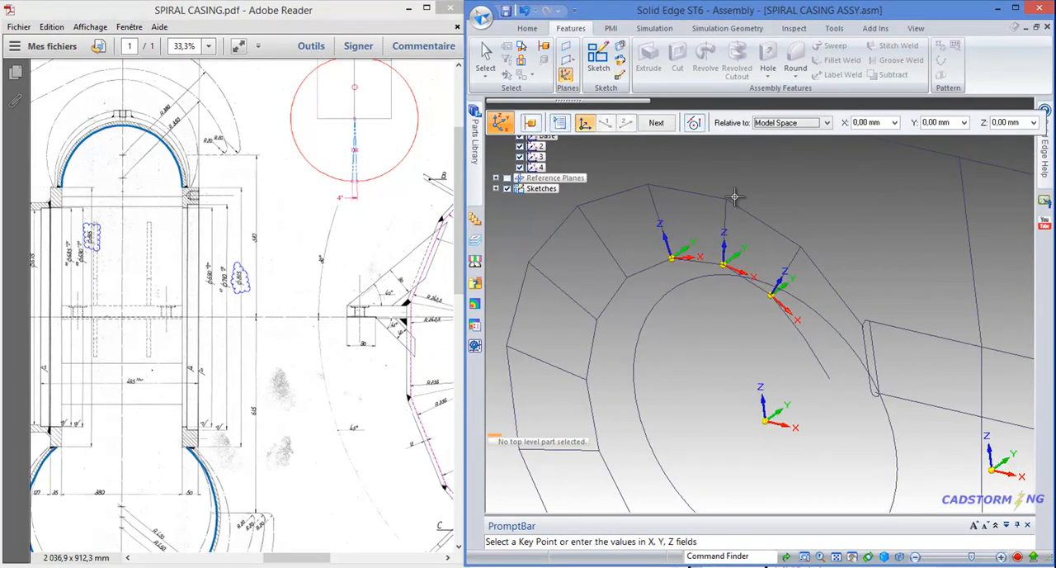
scroll(663, 212, down, 1)
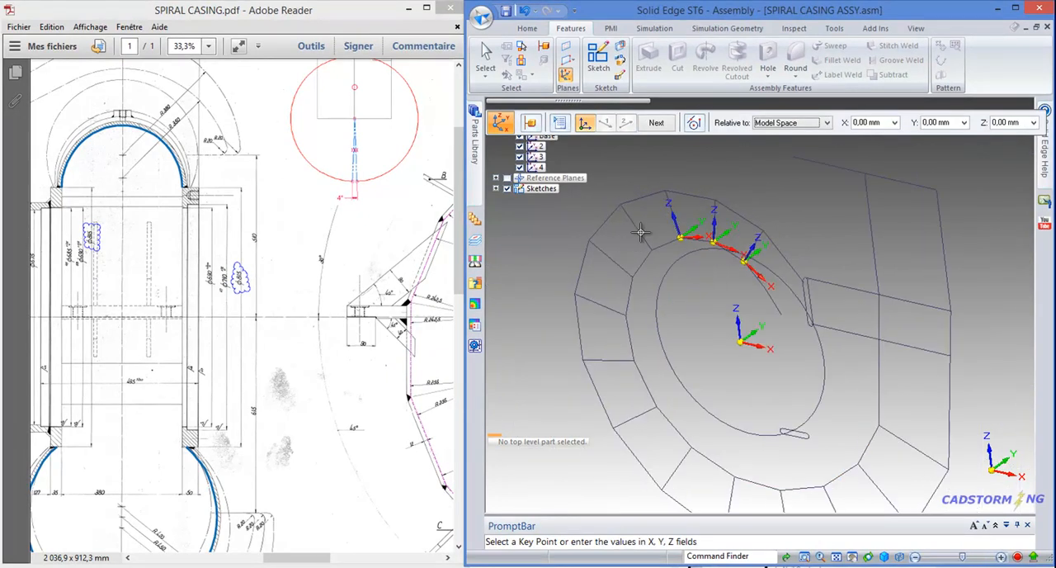
scroll(644, 223, down, 1)
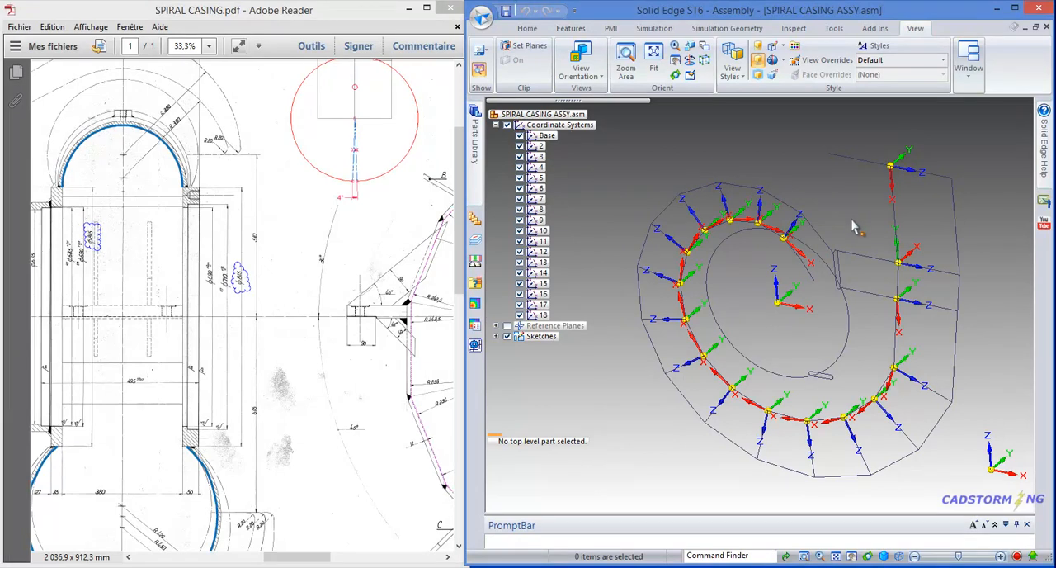
- Redefine the Y-axis of coordinate system 17 normal to the base XZ plane in its positive Y direction and finish the edit
middle_drag(863, 224, 854, 202)
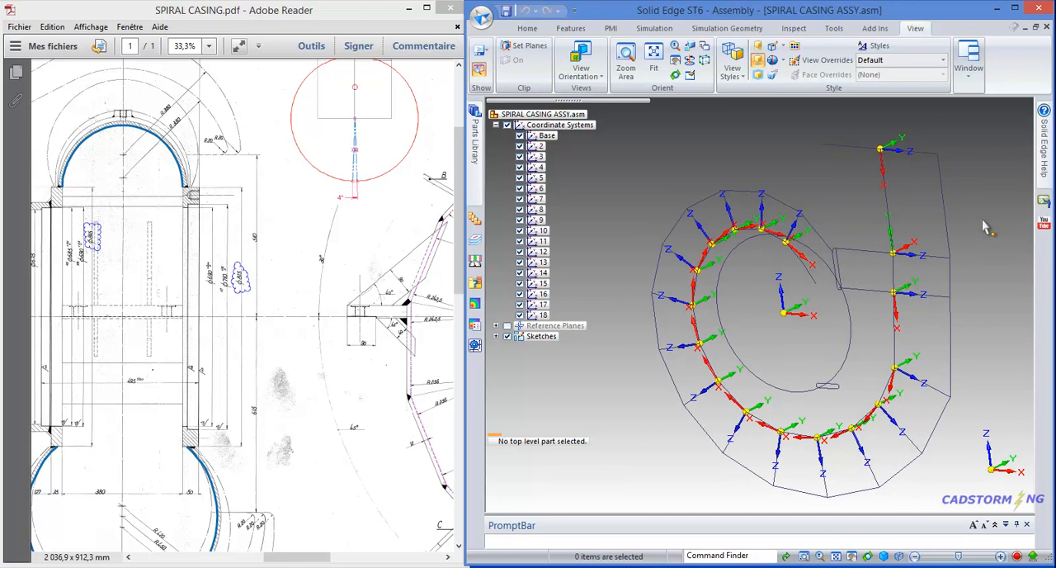
scroll(949, 294, up, 2)
shift+middle_drag(922, 216, 902, 238)
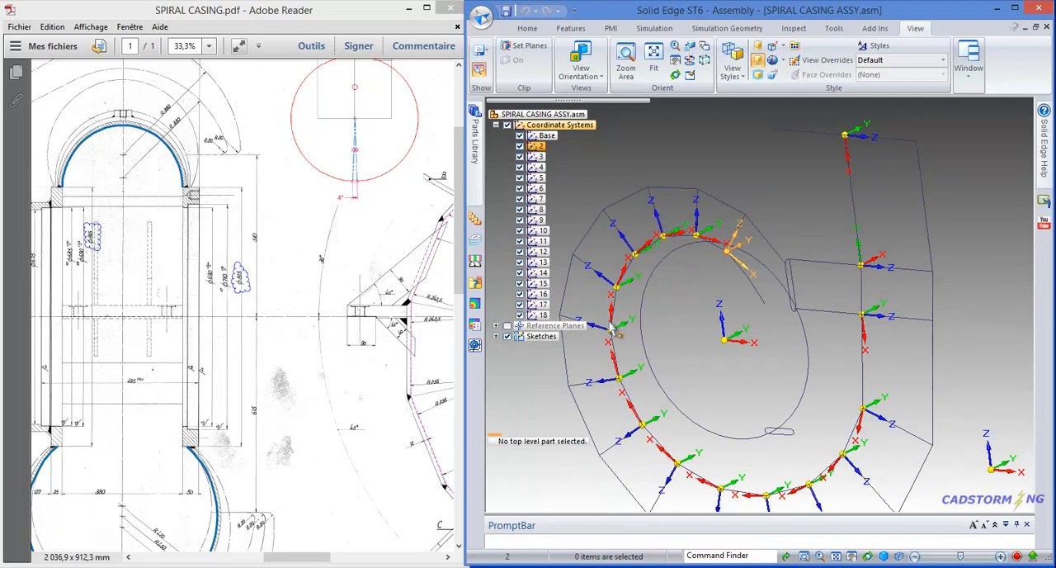
click(875, 133)
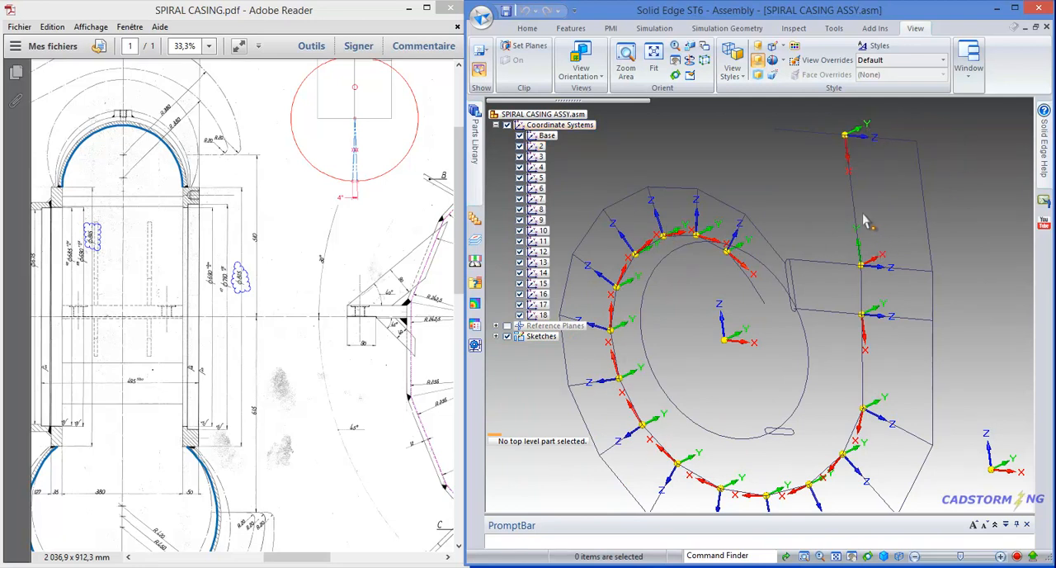
click(880, 262)
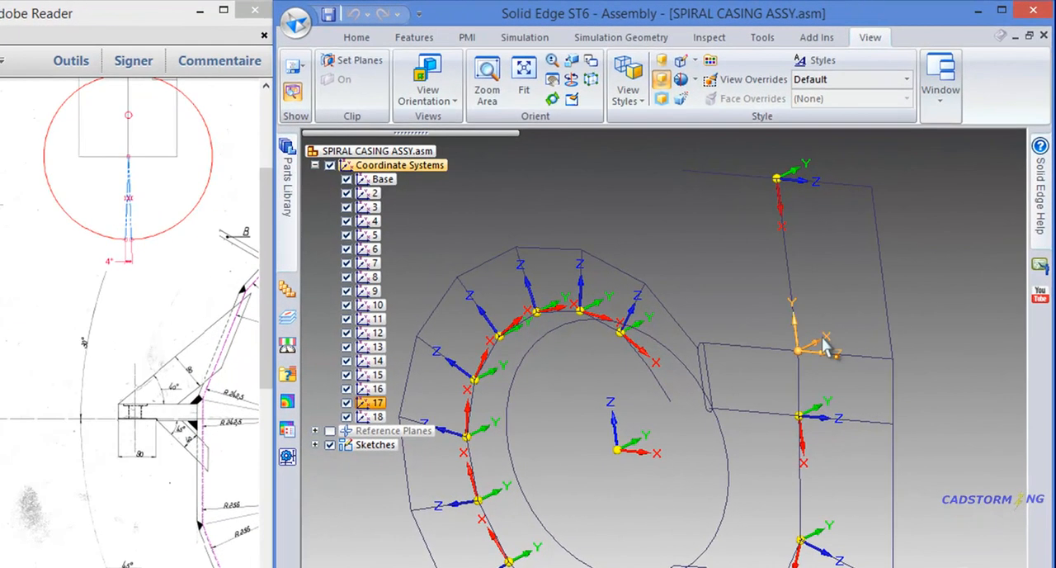
click(826, 346)
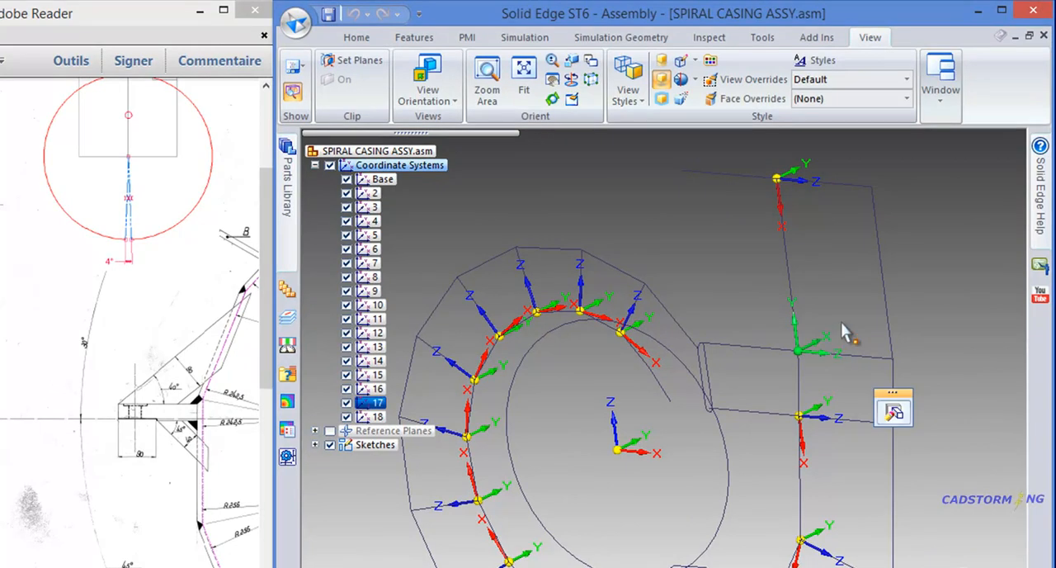
click(896, 413)
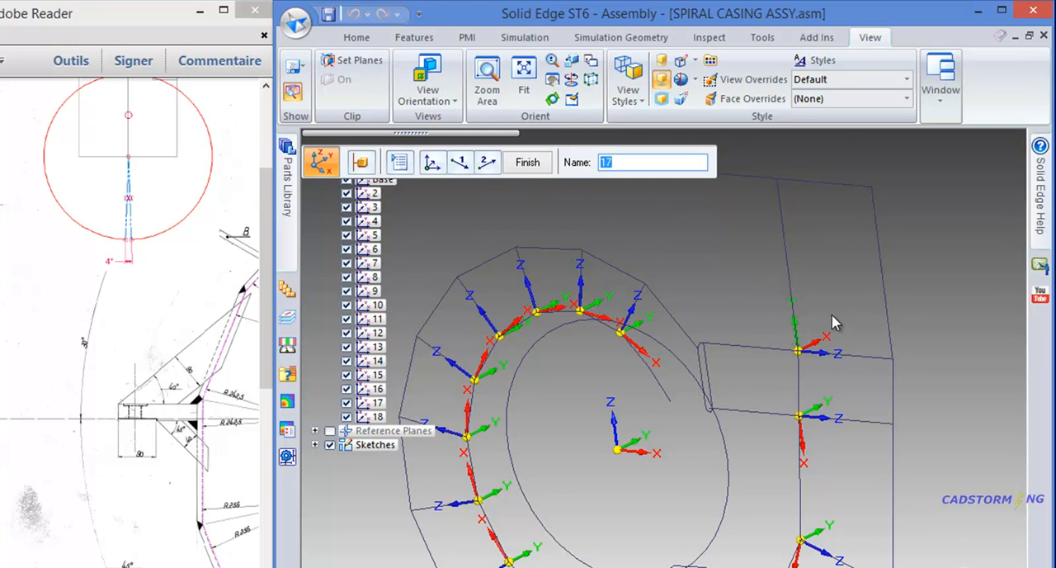
key(Return)
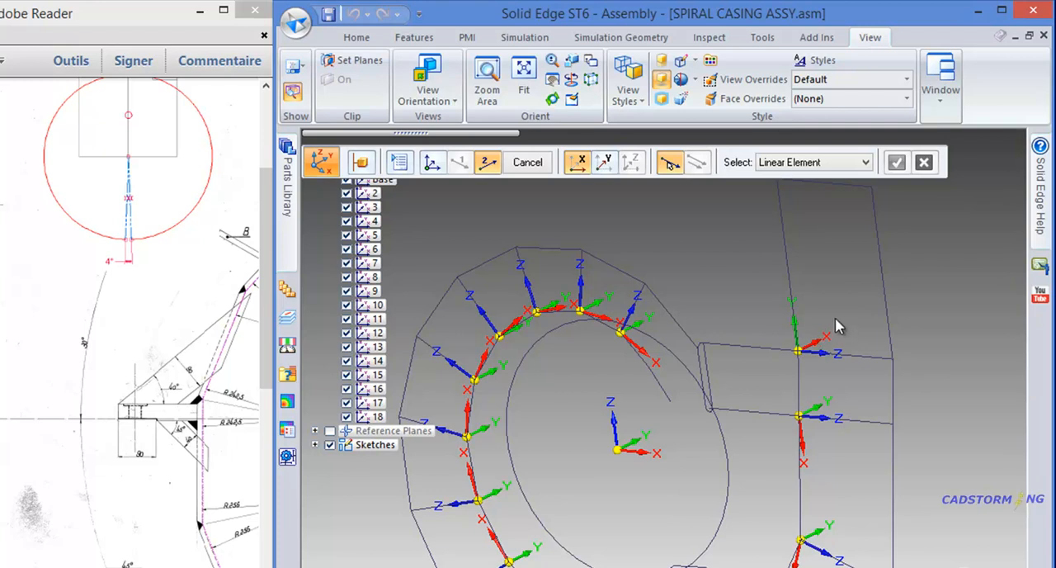
click(605, 164)
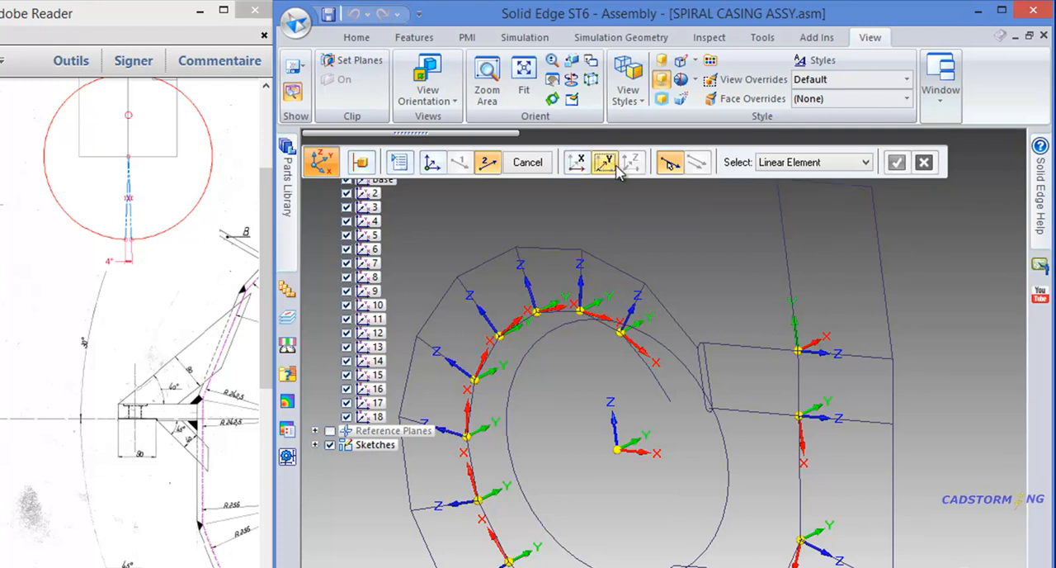
click(796, 163)
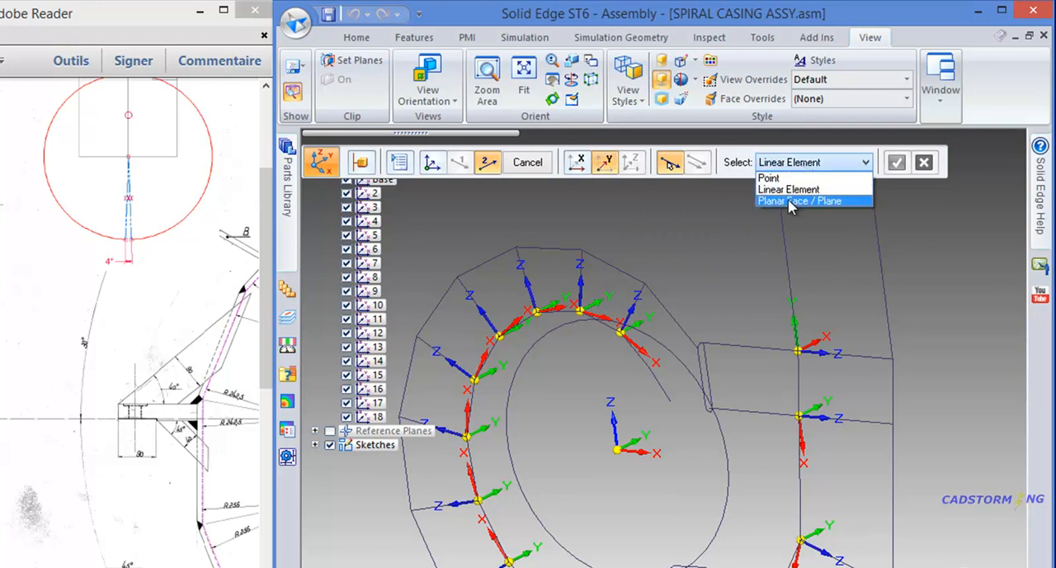
click(788, 202)
click(627, 424)
right_click(900, 302)
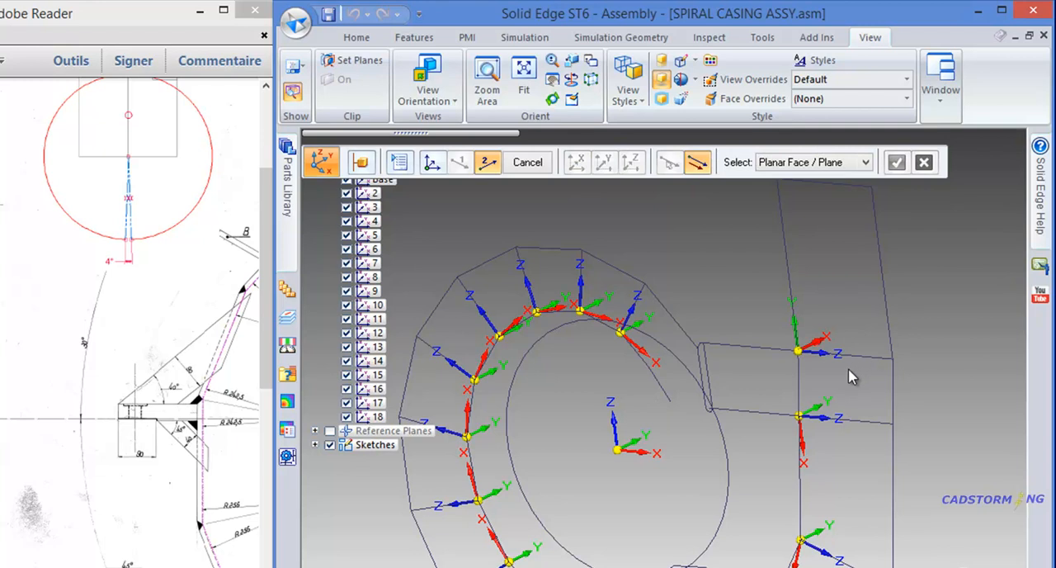
click(841, 305)
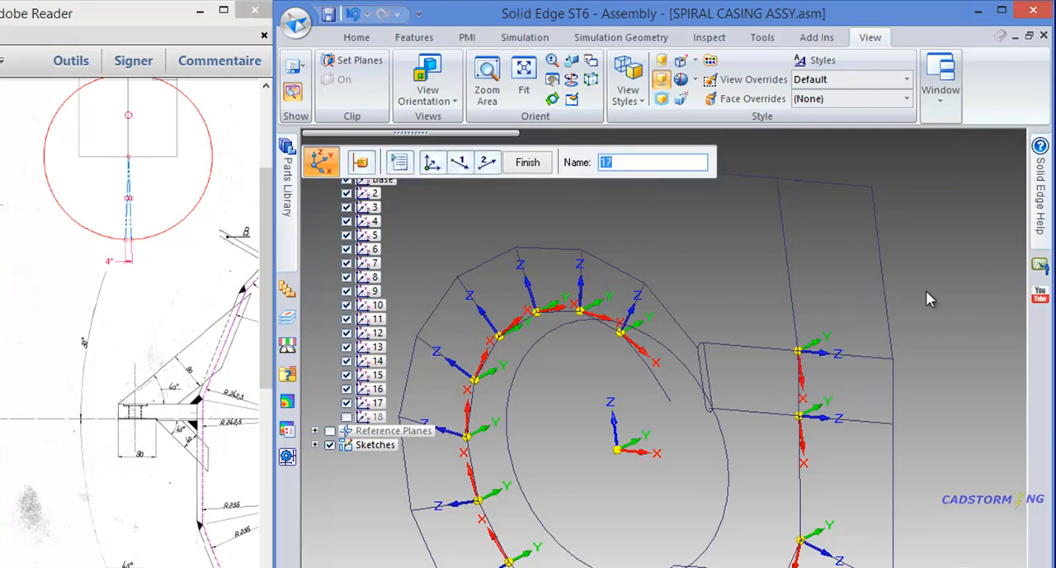
click(528, 161)
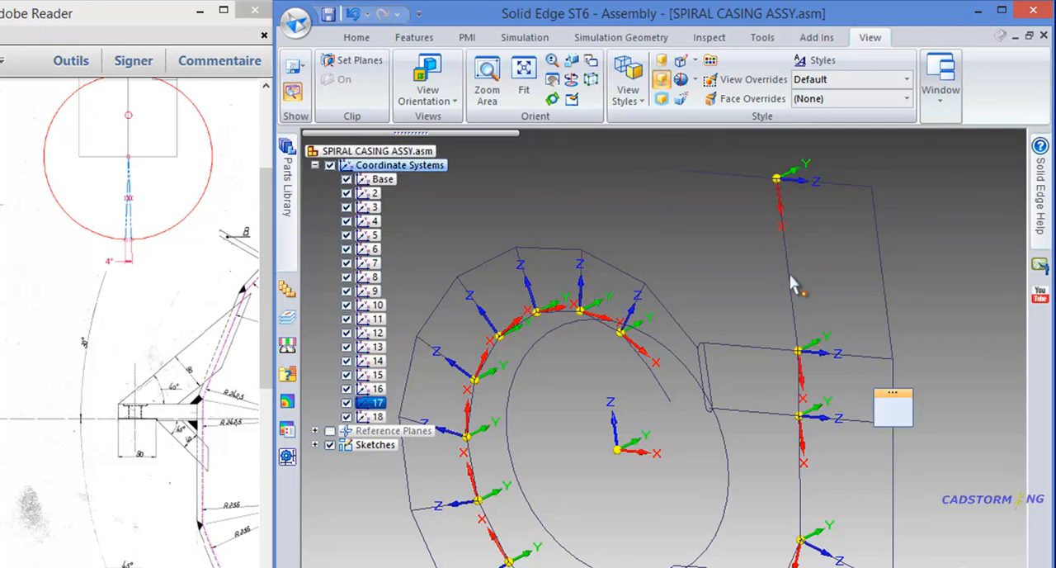
- Switch to the SPIRAL CASING ASSY_part4_alternate.asm assembly and bring up its feature commands
click(833, 282)
middle_drag(703, 253, 718, 247)
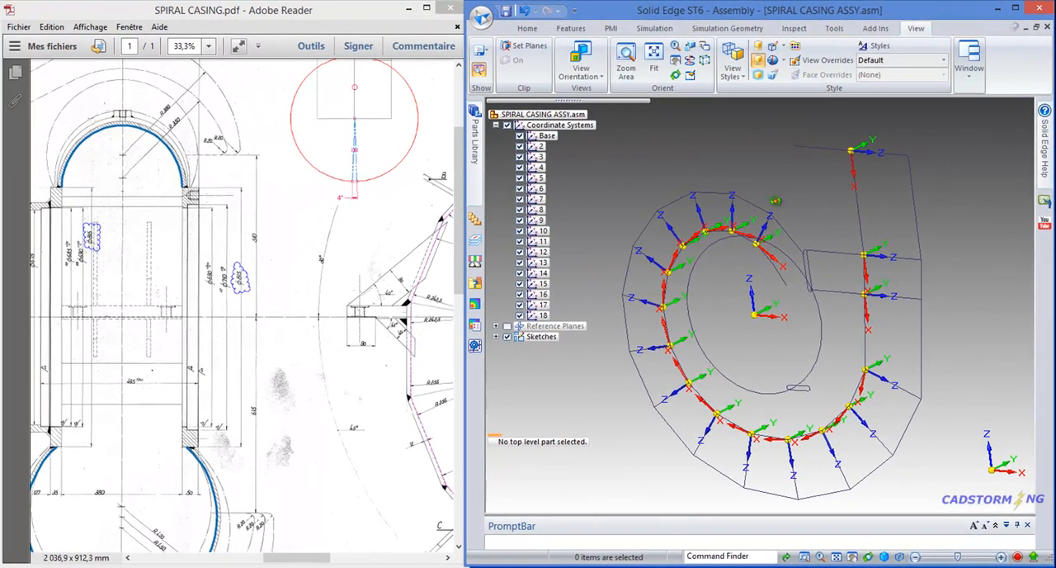
middle_drag(801, 188, 798, 182)
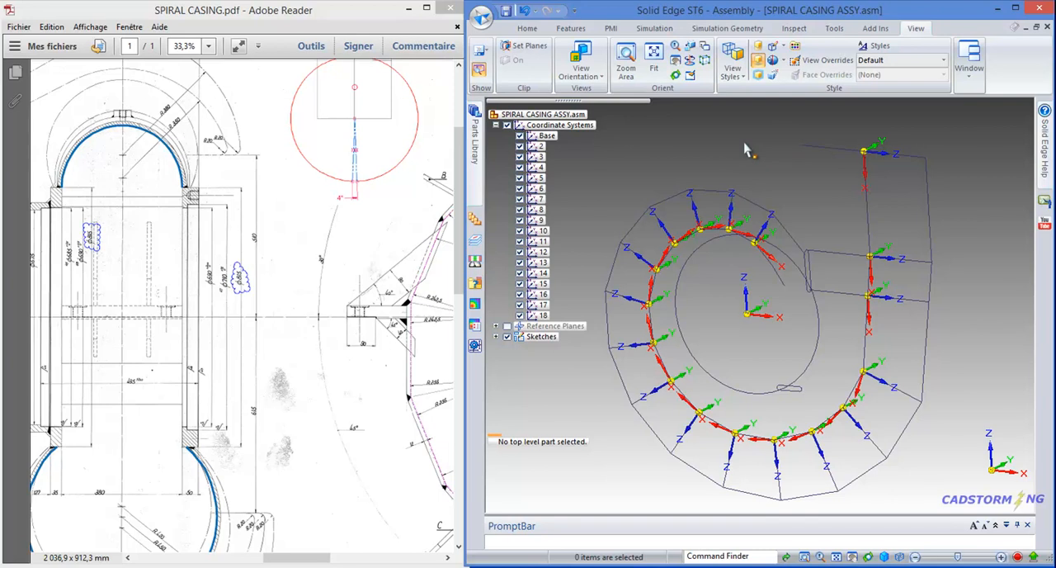
key(ctrl+Tab)
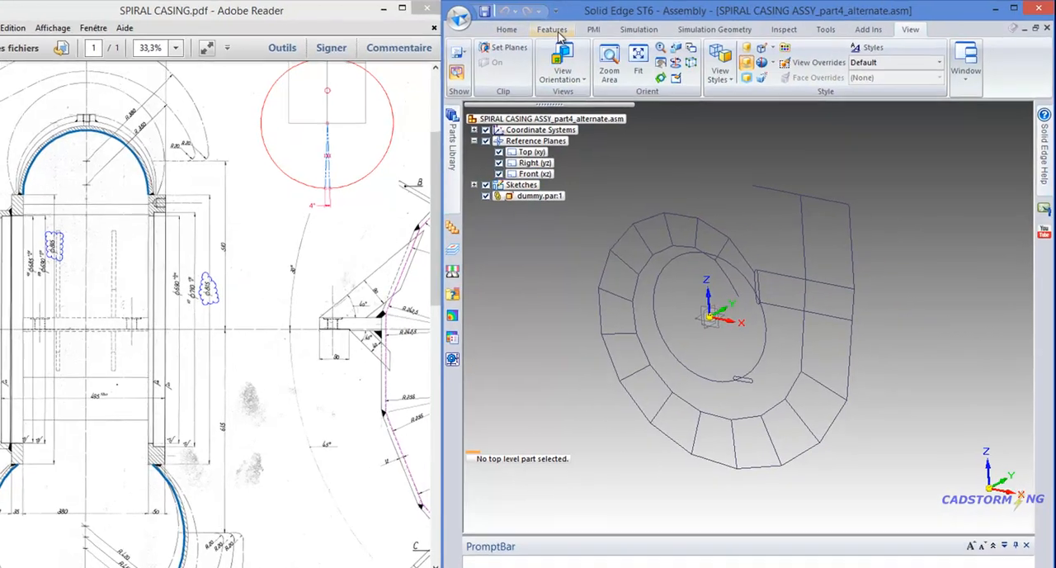
click(569, 30)
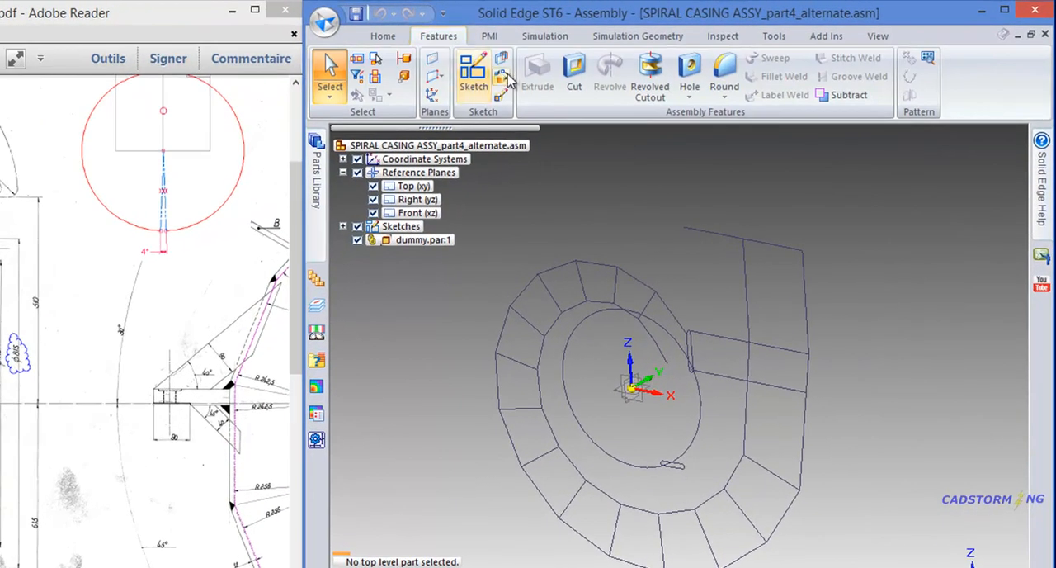
click(443, 79)
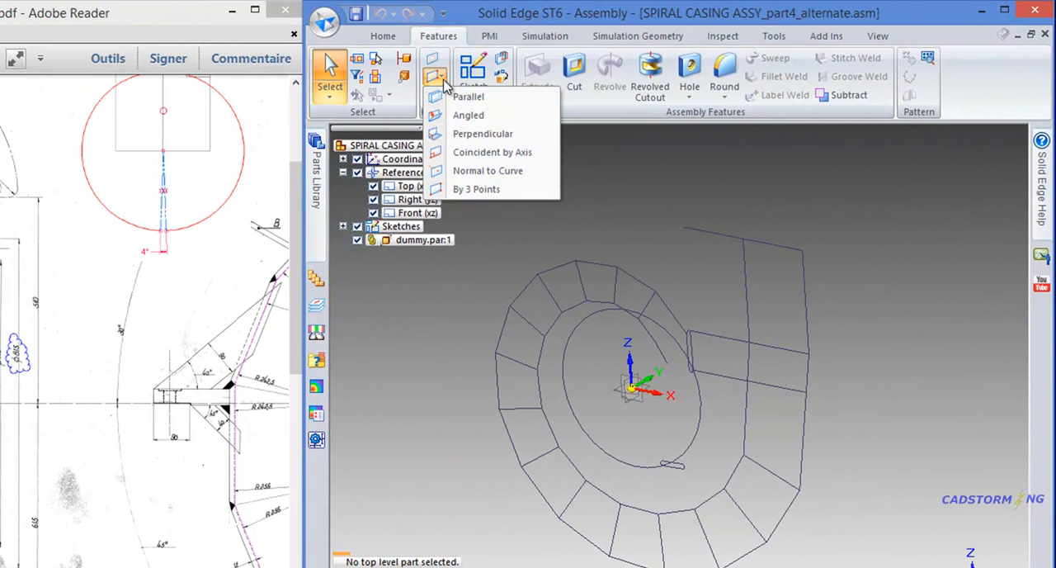
click(485, 117)
scroll(631, 363, up, 3)
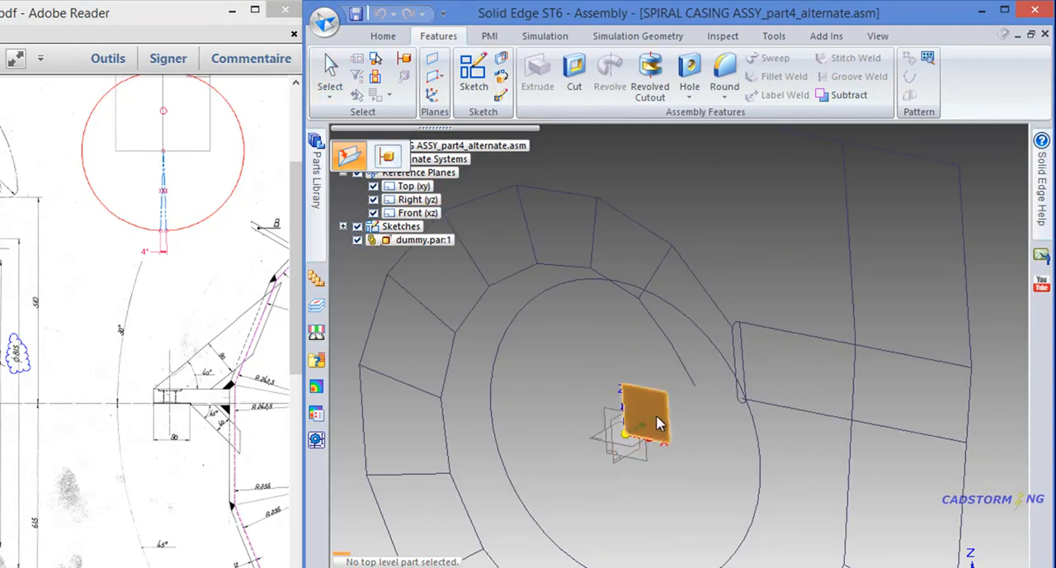
click(684, 420)
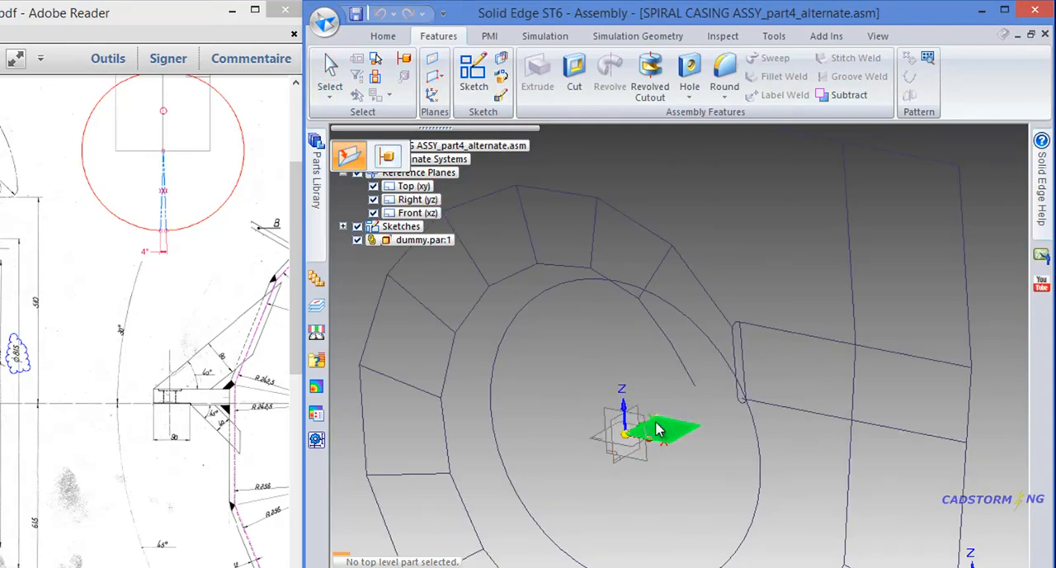
scroll(644, 440, up, 2)
scroll(660, 400, up, 2)
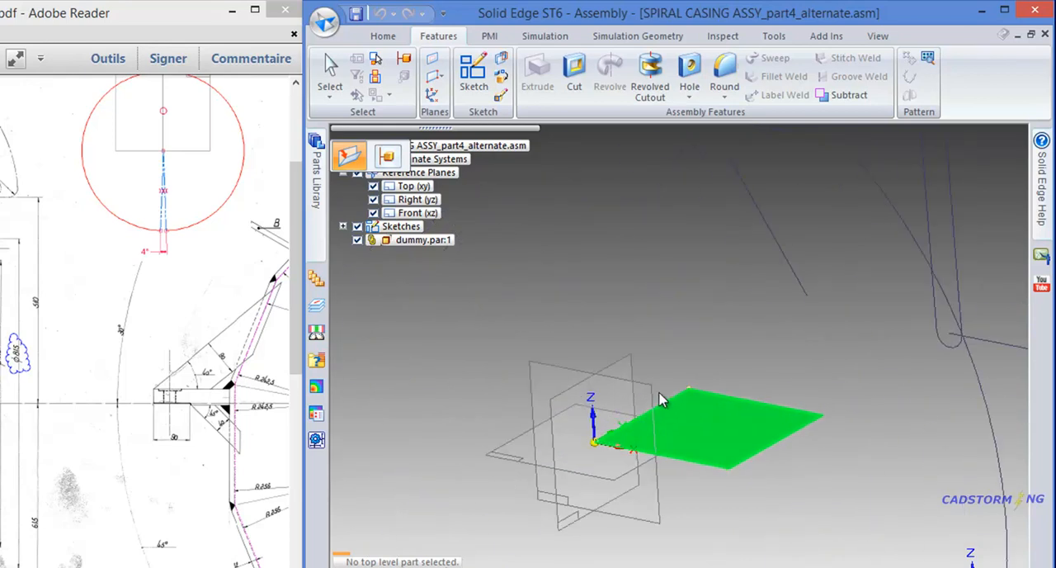
click(587, 451)
scroll(611, 437, down, 2)
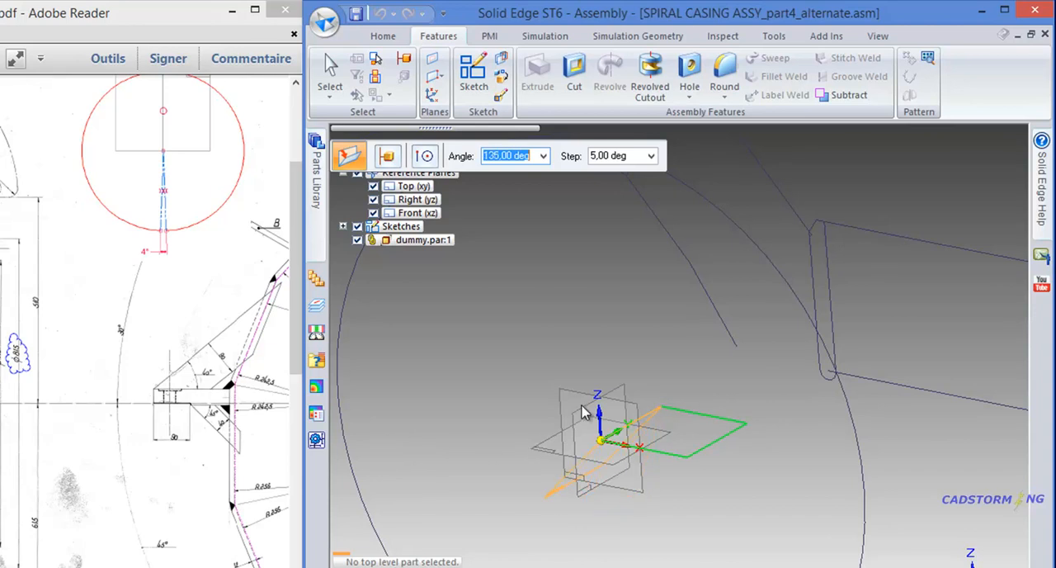
key(Escape)
scroll(656, 479, down, 4)
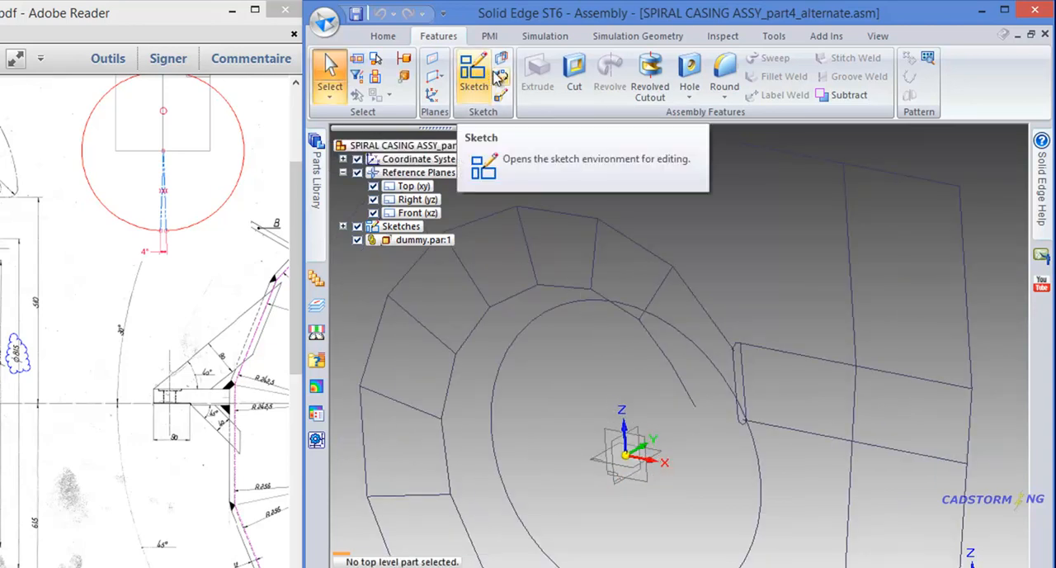
- Create two reference planes through the inner end point of the first radial line, one parallel to Top (xy) and one parallel to the YZ plane
click(445, 75)
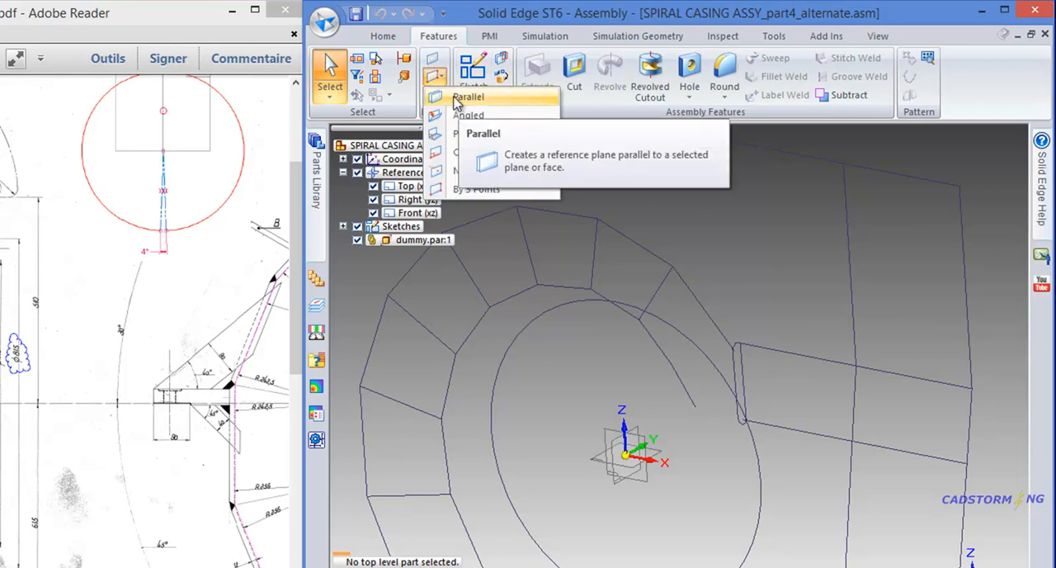
click(452, 100)
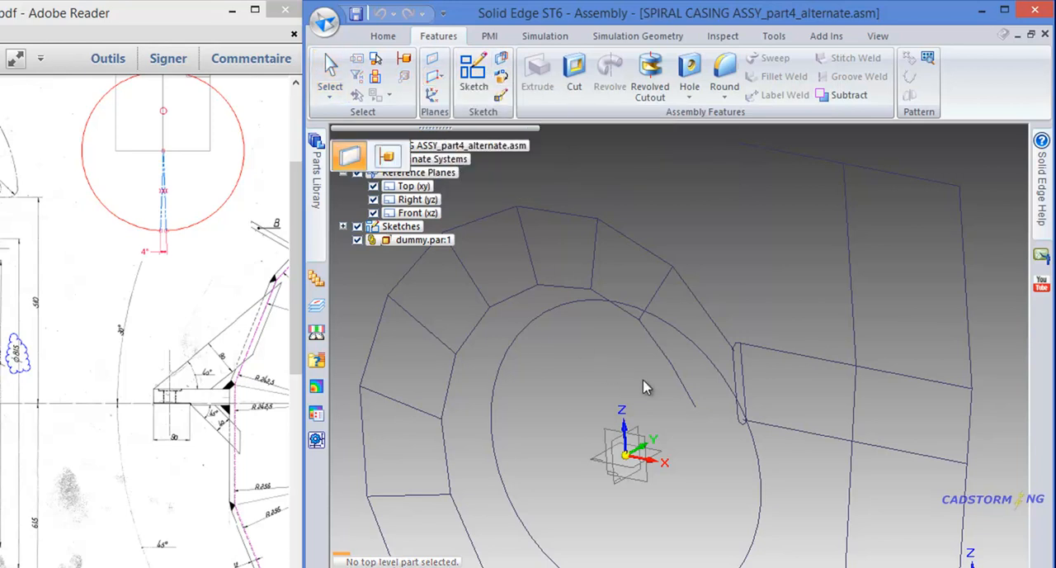
scroll(647, 412, up, 3)
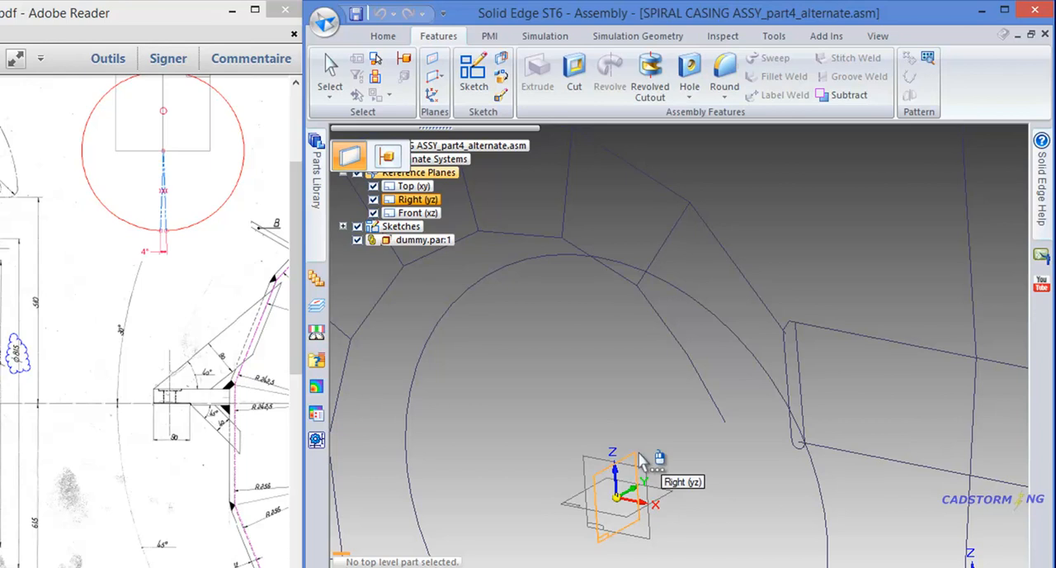
click(665, 493)
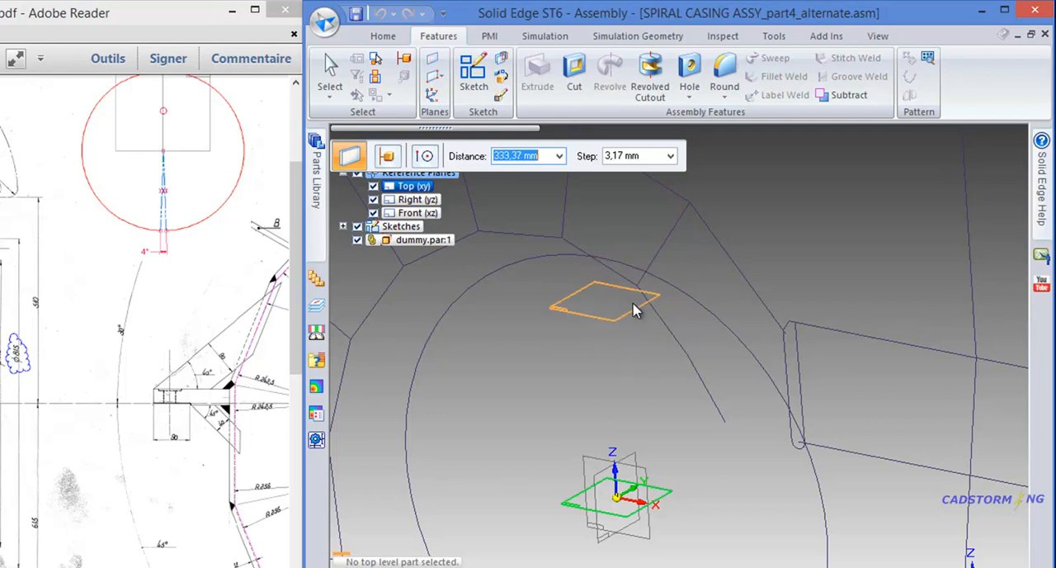
click(425, 157)
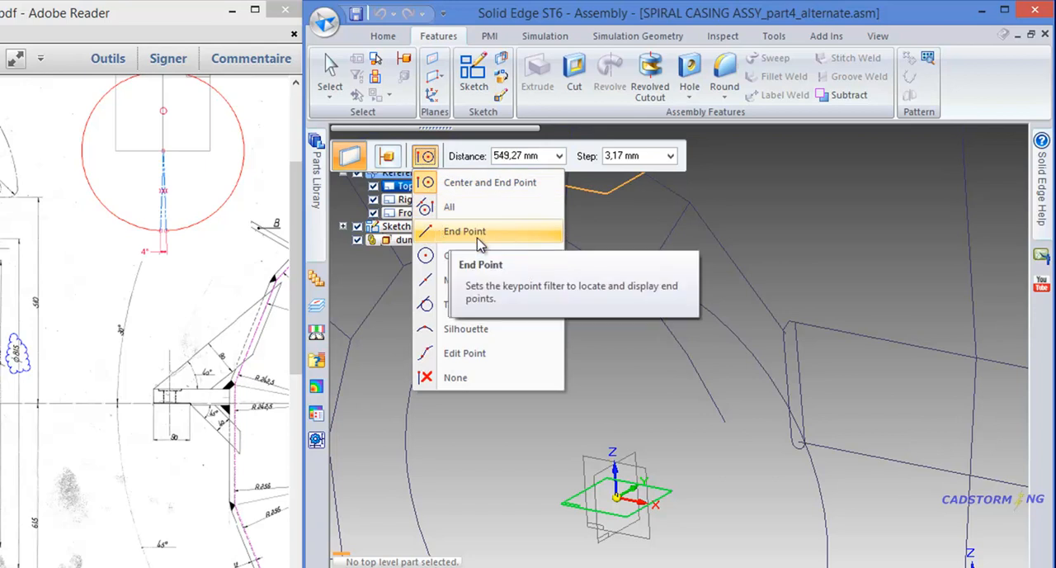
click(449, 233)
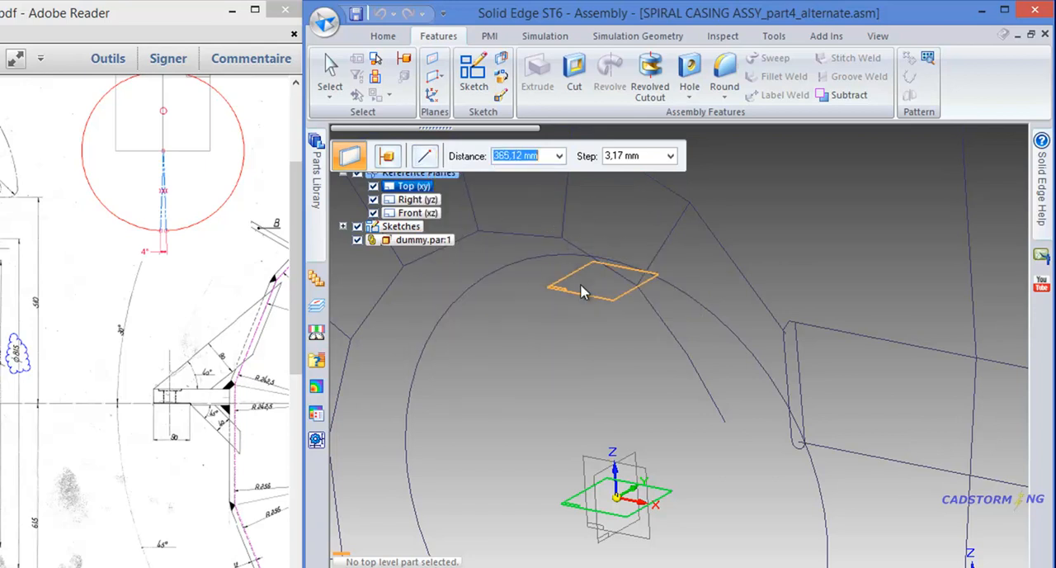
click(637, 292)
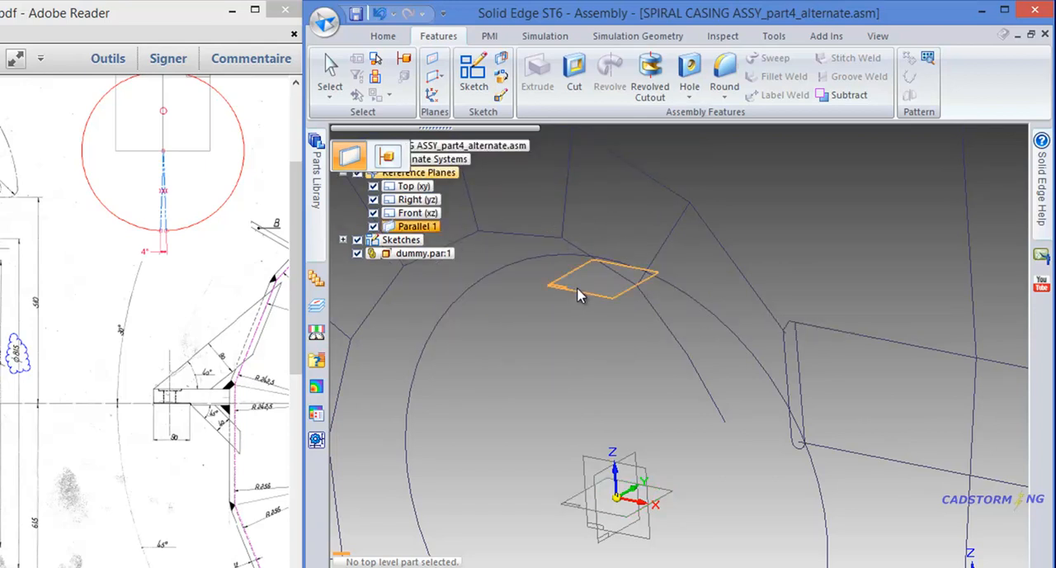
click(643, 443)
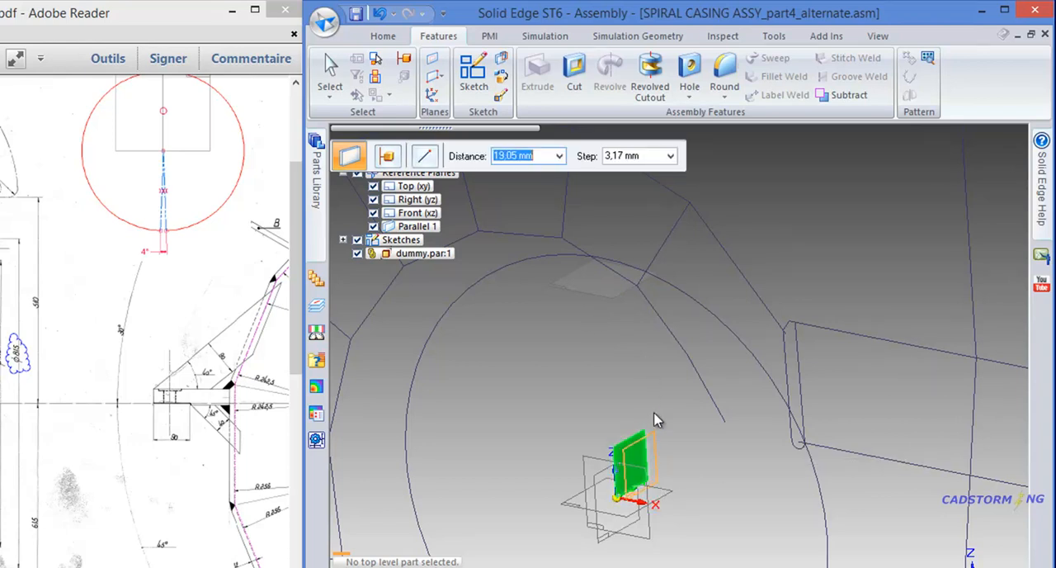
click(638, 290)
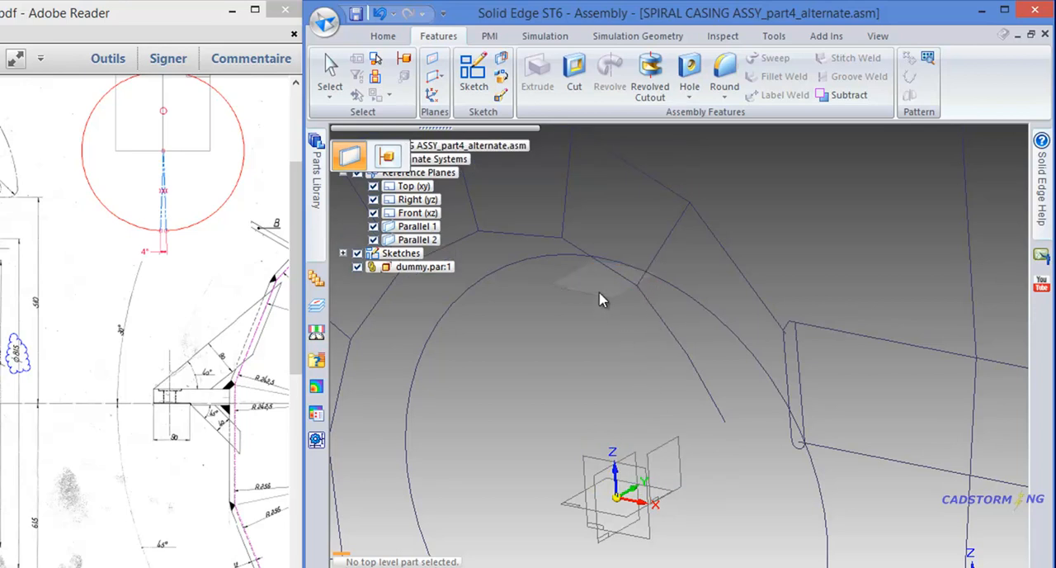
- Create an angled reference plane from the plane parallel to Top (xy), hinged on its edge and passing through the first radial line's outer end point
click(442, 78)
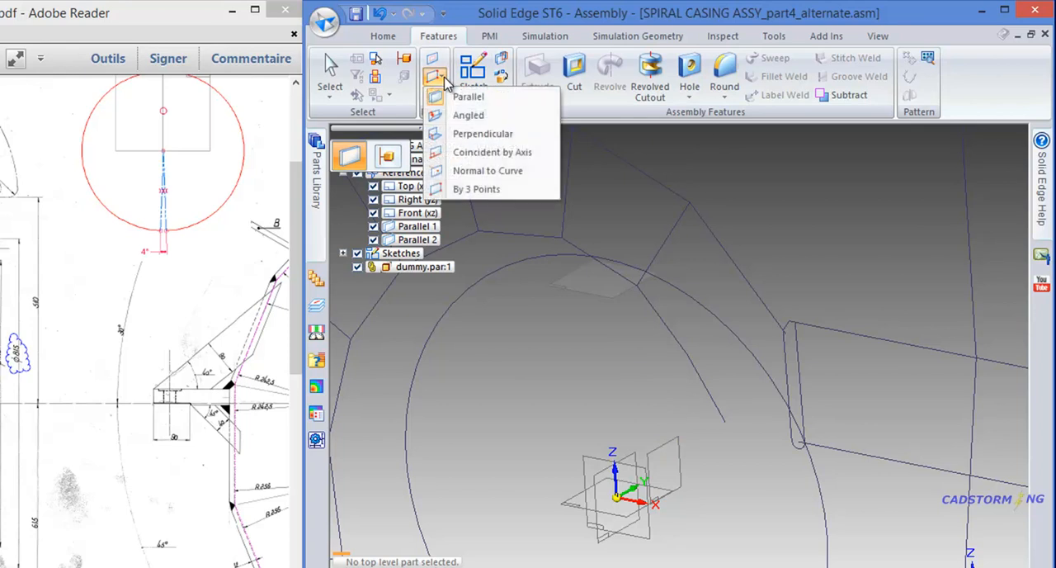
click(468, 115)
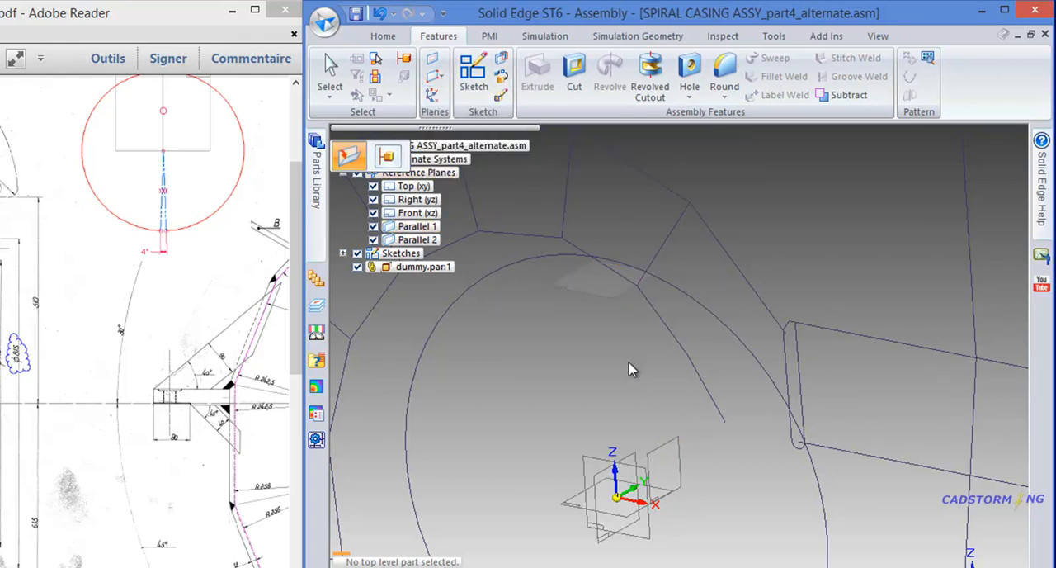
click(616, 295)
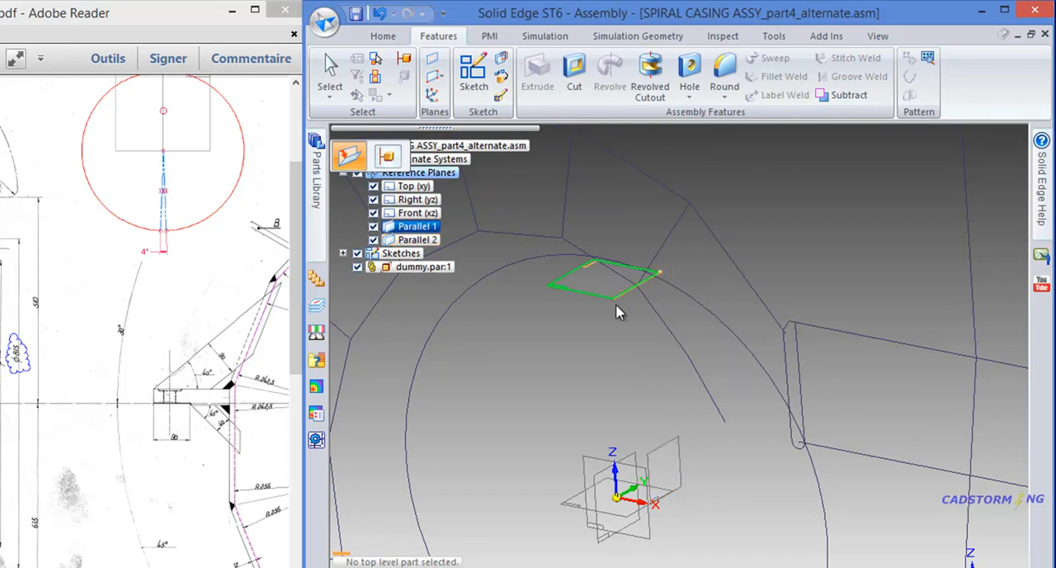
scroll(653, 264, up, 3)
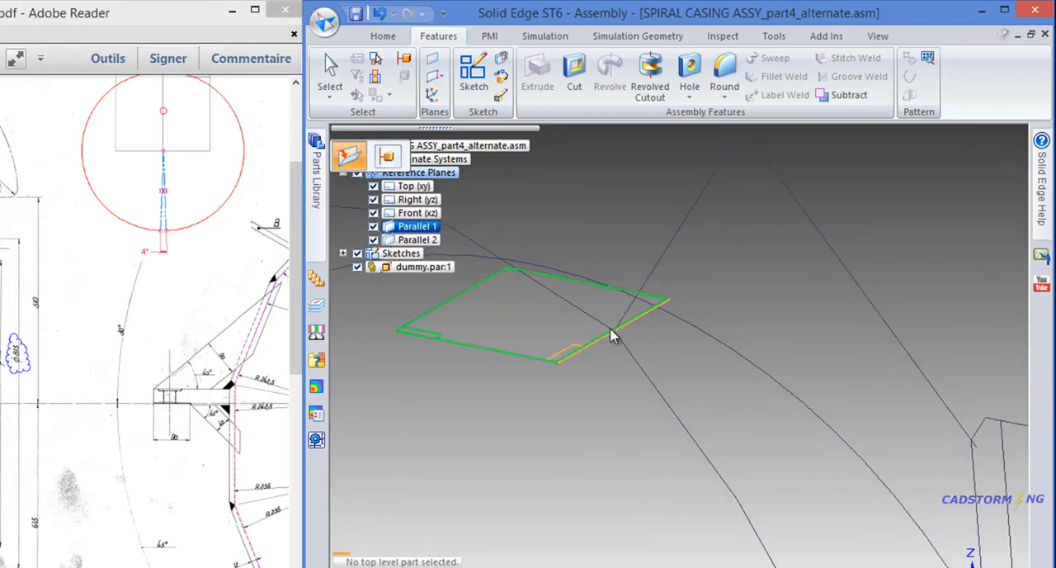
scroll(570, 393, down, 2)
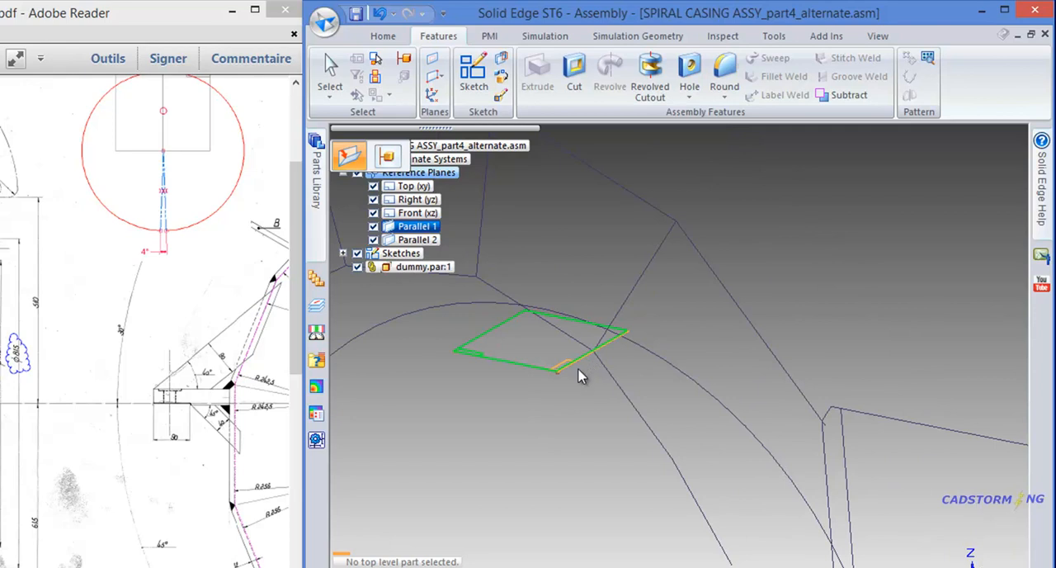
click(559, 381)
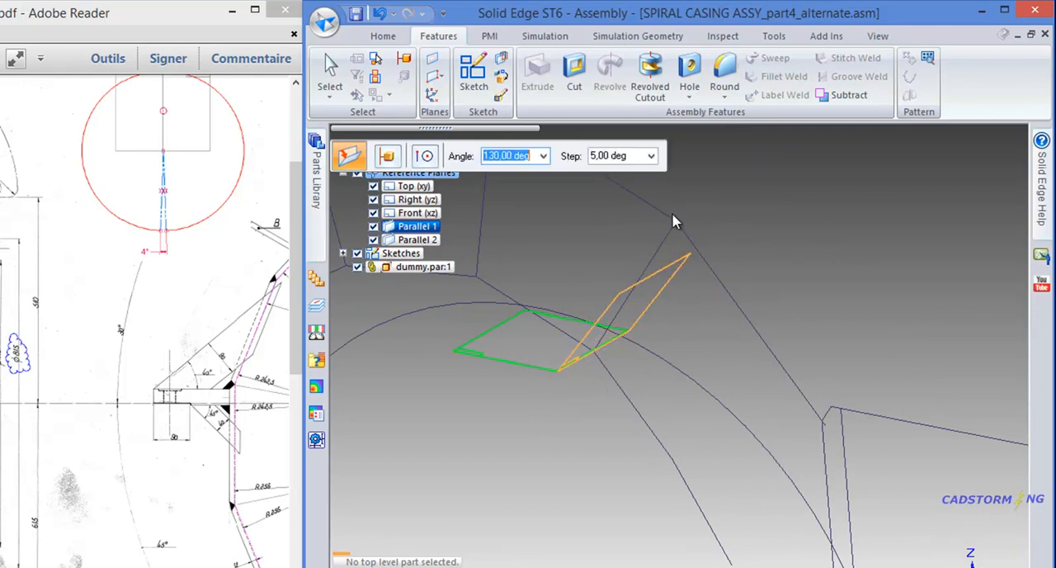
scroll(685, 248, down, 2)
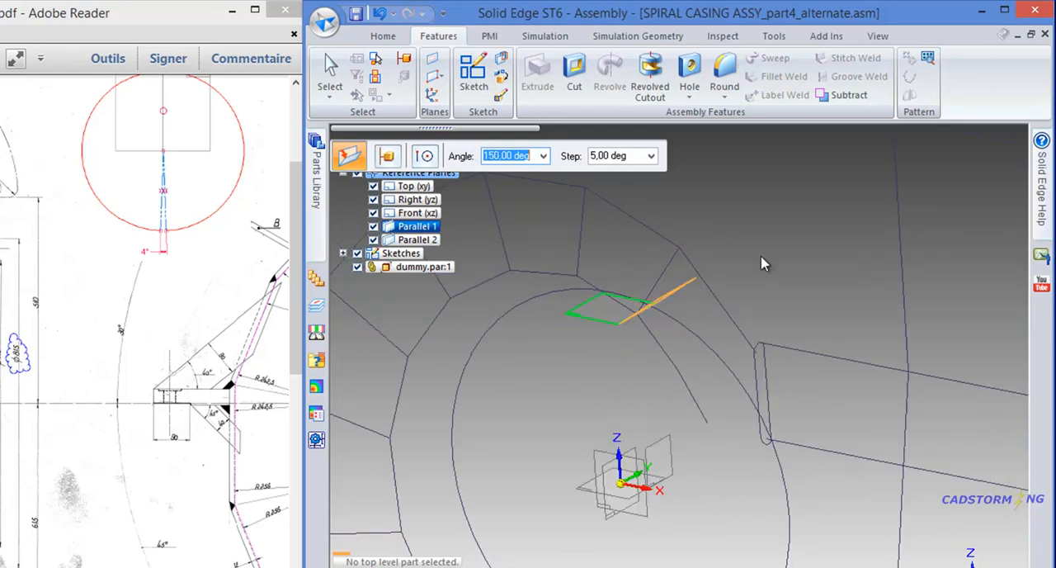
middle_drag(702, 214, 763, 229)
middle_drag(699, 236, 725, 294)
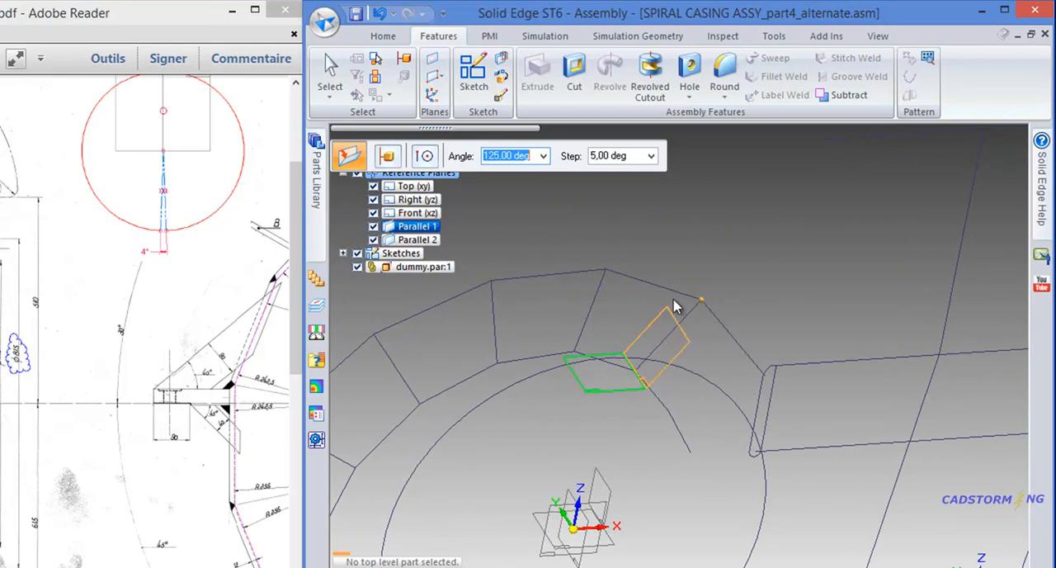
click(701, 303)
middle_drag(773, 415, 788, 358)
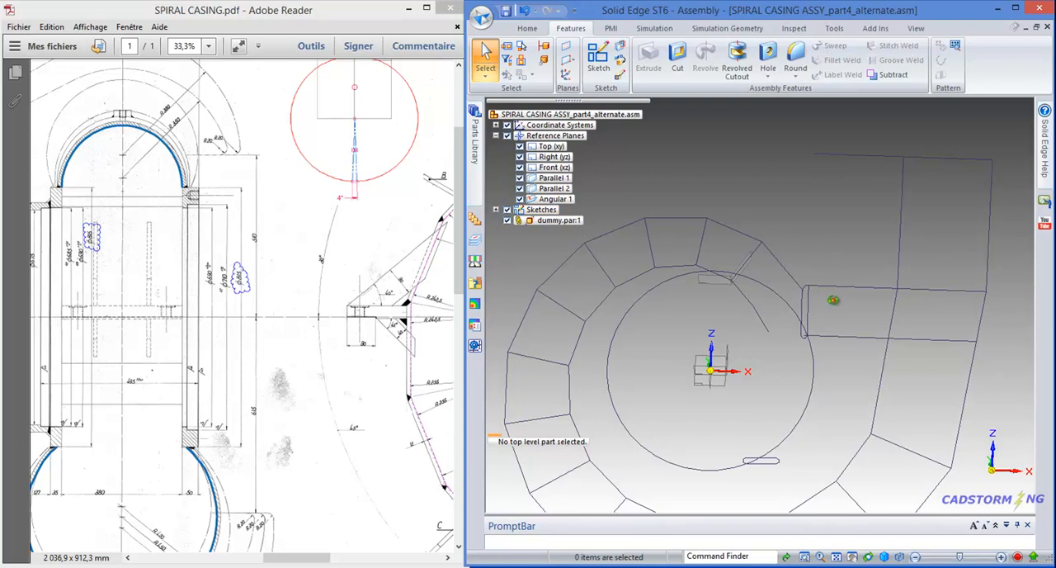
middle_drag(833, 299, 841, 302)
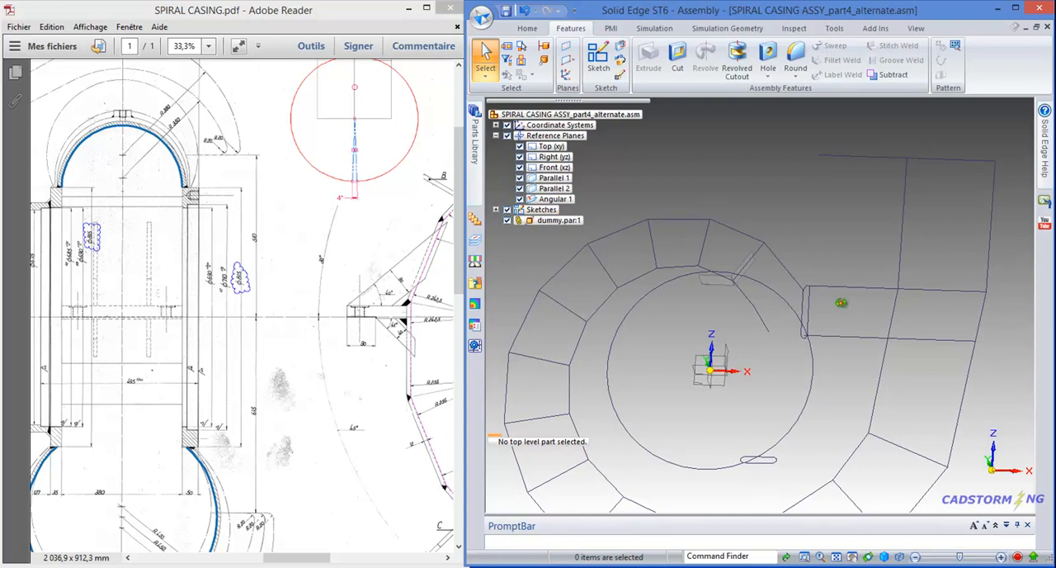
- Open Master_Sketch for profile editing and show its Radial_lines_dim layer
click(787, 268)
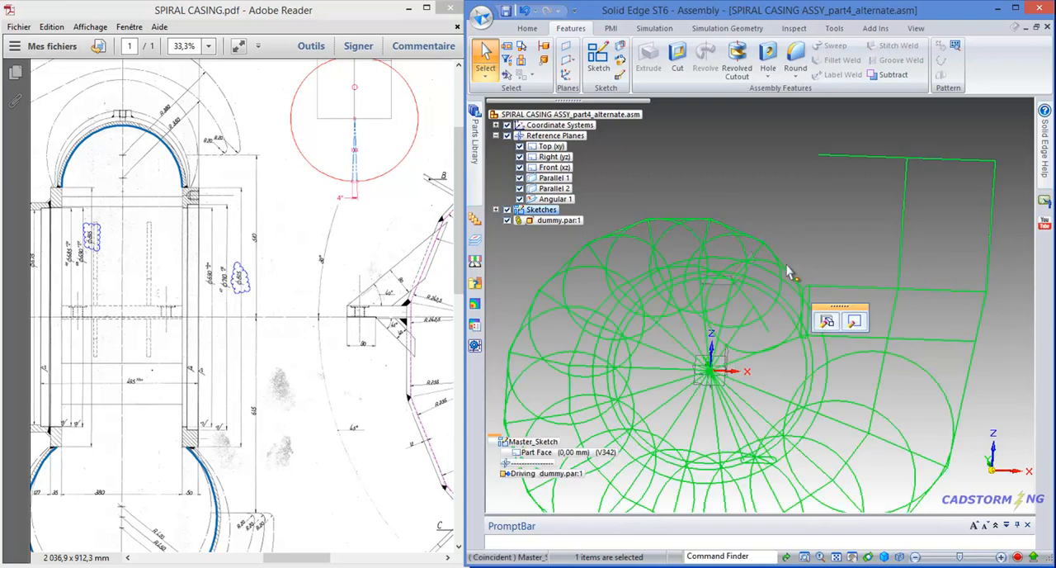
click(855, 321)
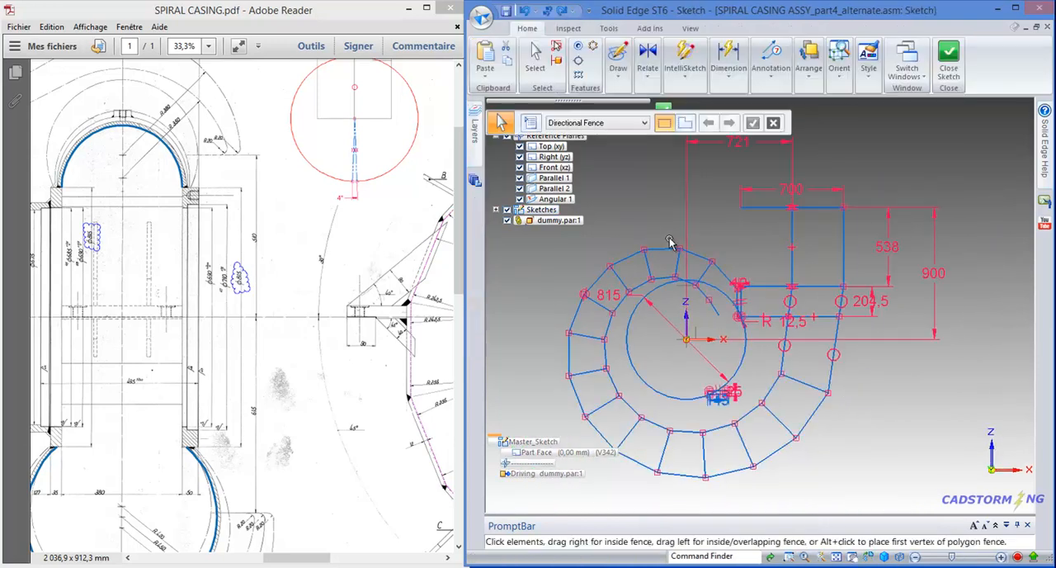
scroll(672, 242, up, 2)
mouse_move(474, 153)
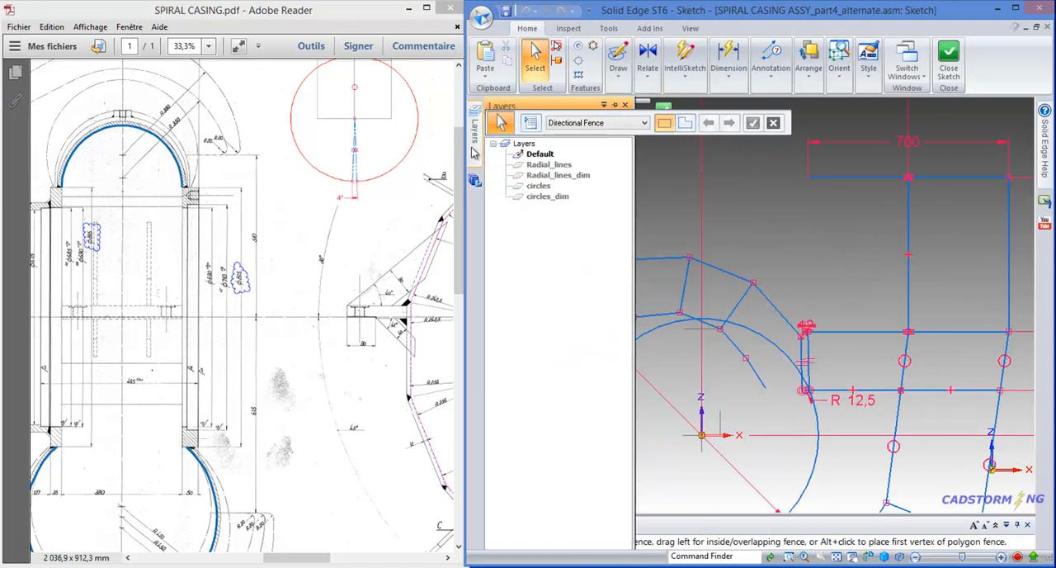
click(547, 176)
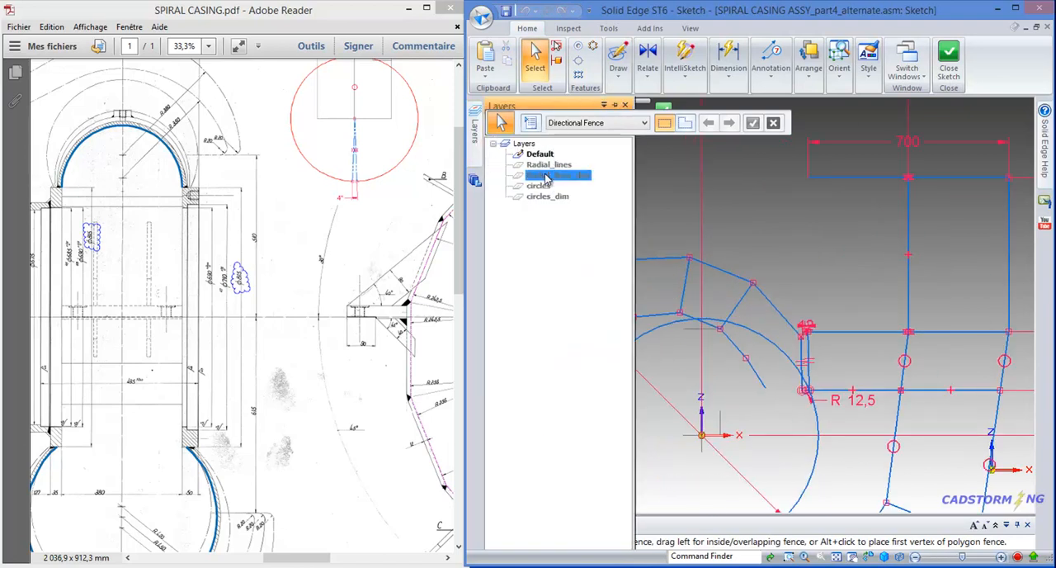
right_click(546, 177)
click(598, 199)
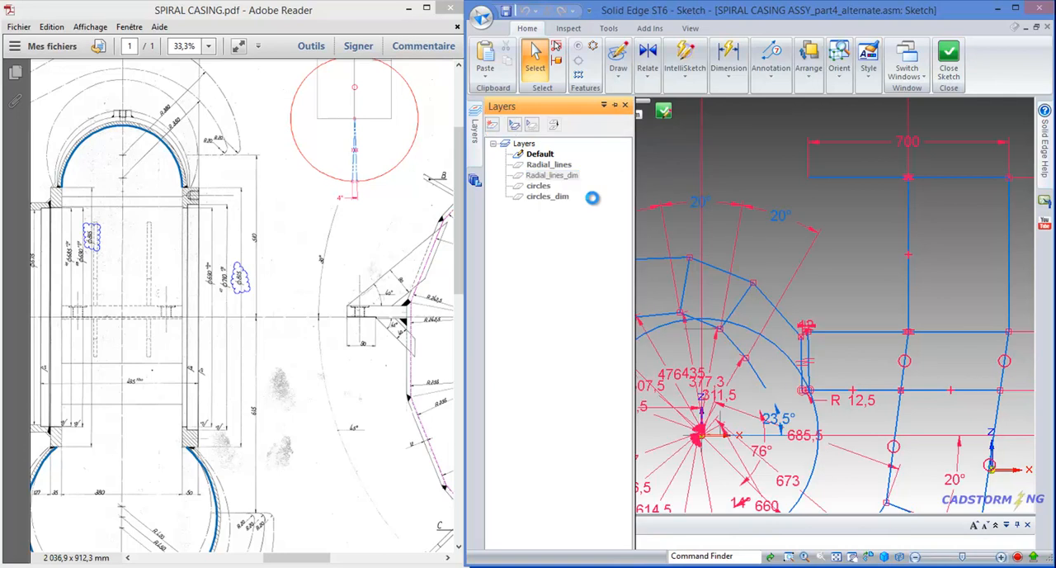
scroll(782, 194, up, 2)
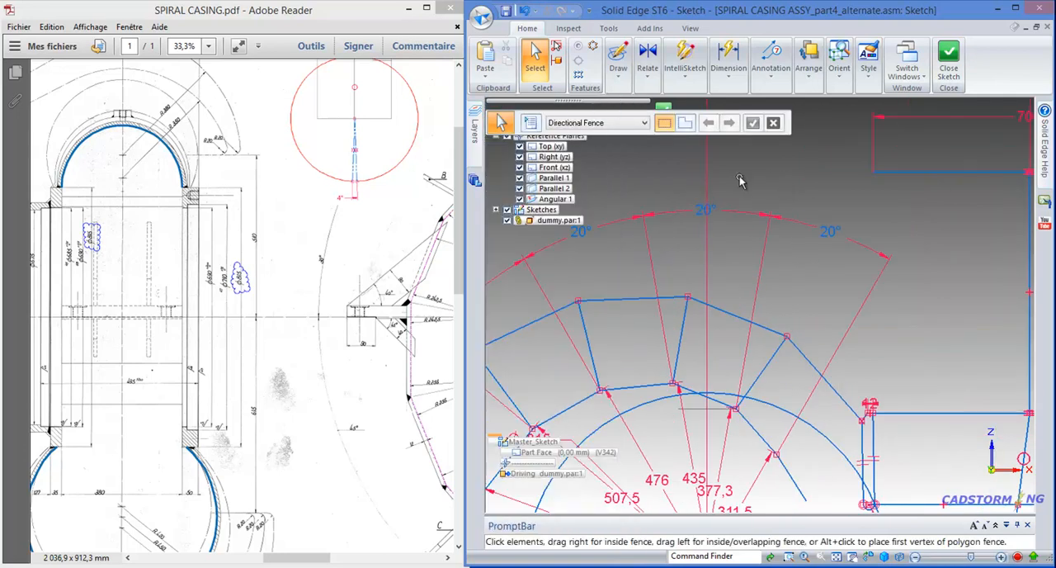
- Try the formula V971+20 on the angle dimension of the first radial line, check the reference planes in the assembly, and undo the change
click(693, 209)
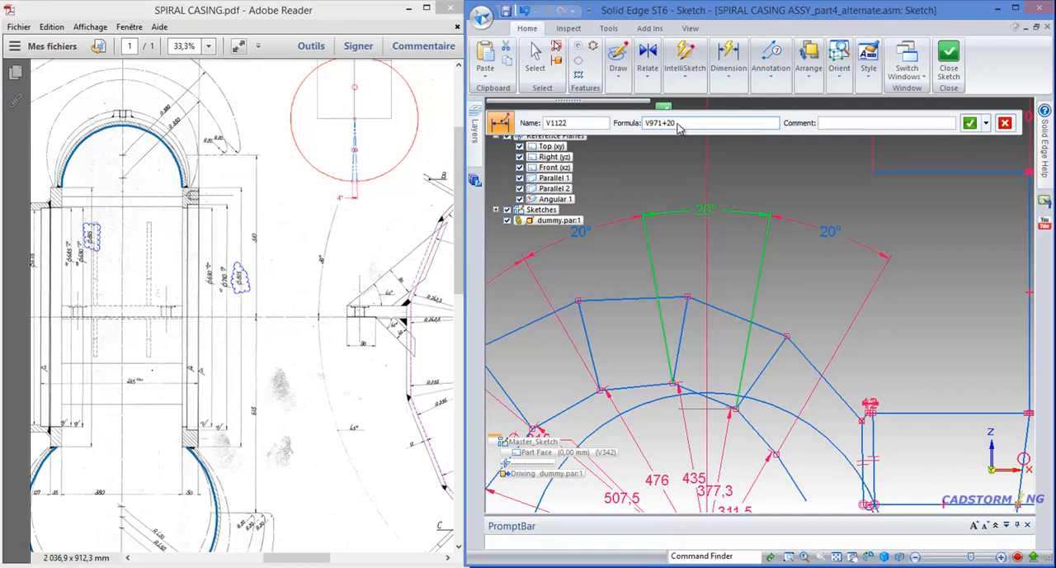
key(Return)
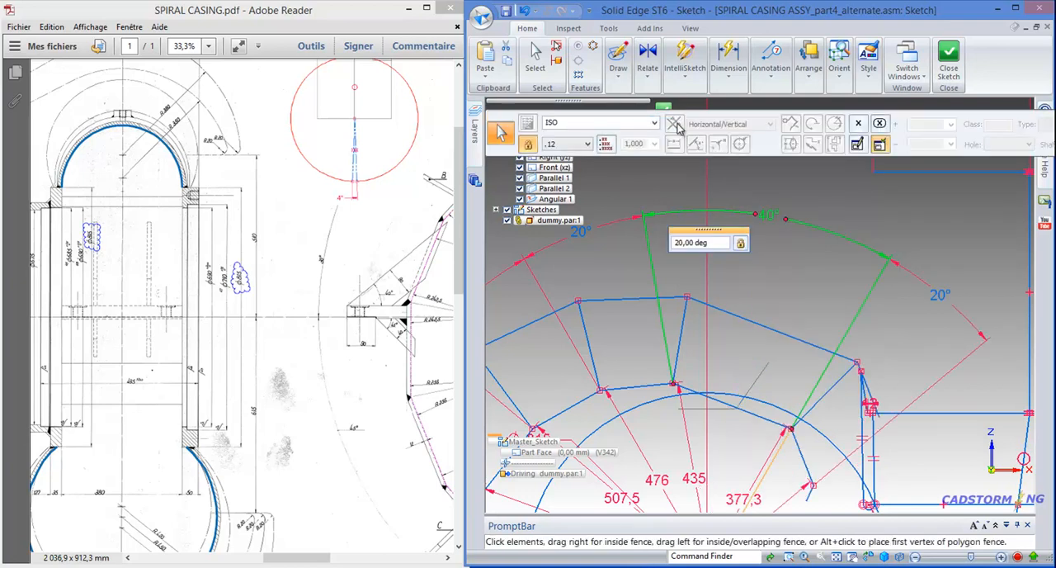
click(841, 179)
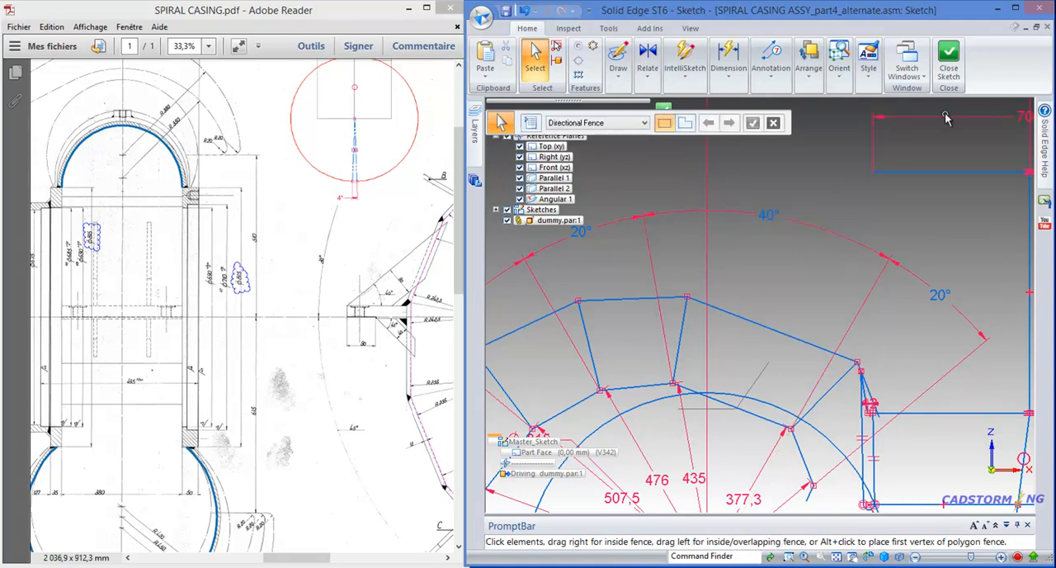
click(949, 66)
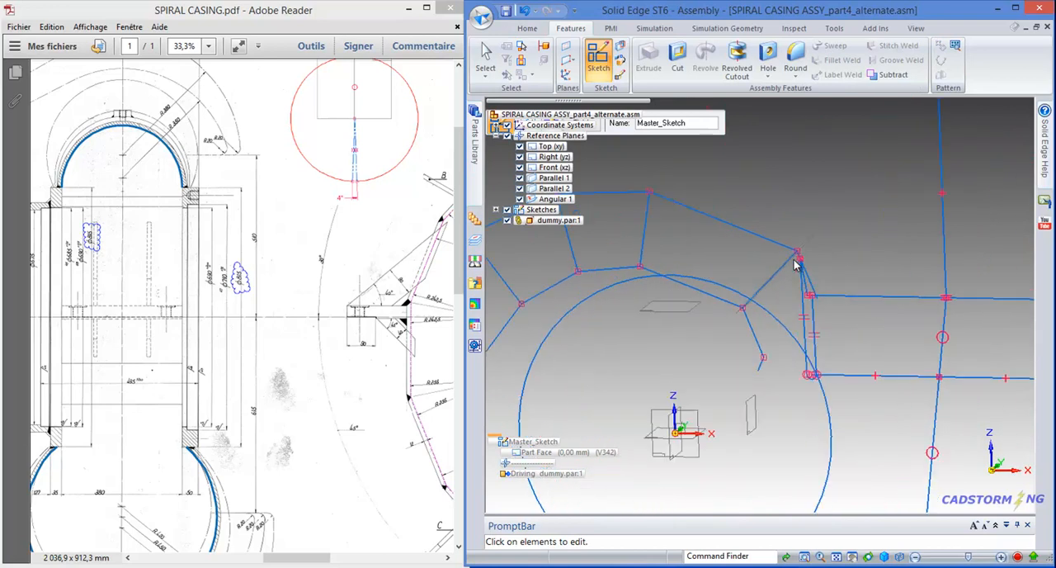
scroll(793, 263, up, 4)
scroll(857, 237, down, 3)
mouse_move(857, 238)
middle_down()
mouse_move(797, 236)
mouse_move(843, 208)
mouse_move(837, 271)
mouse_move(825, 283)
middle_up()
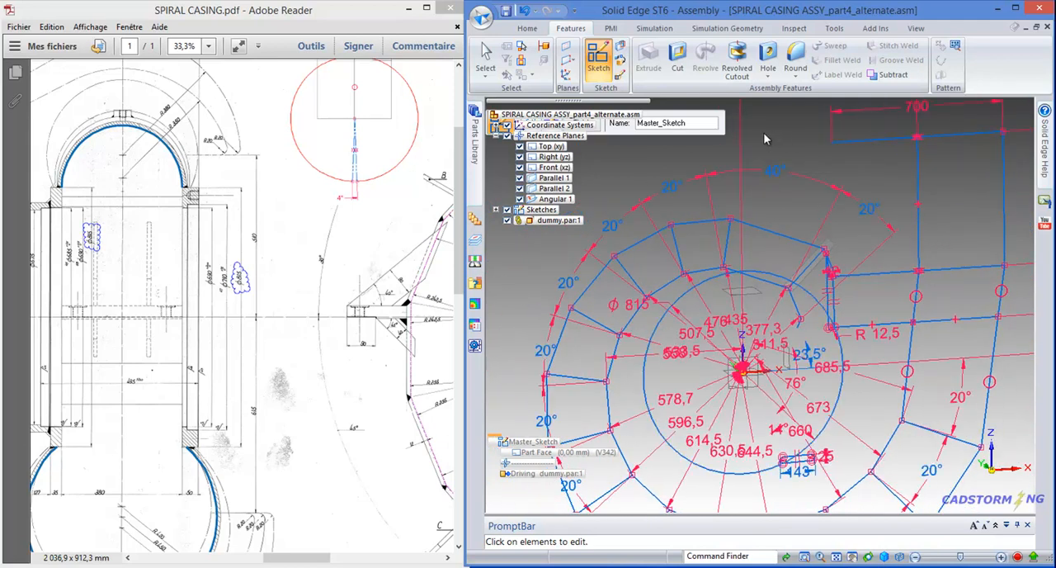
click(525, 10)
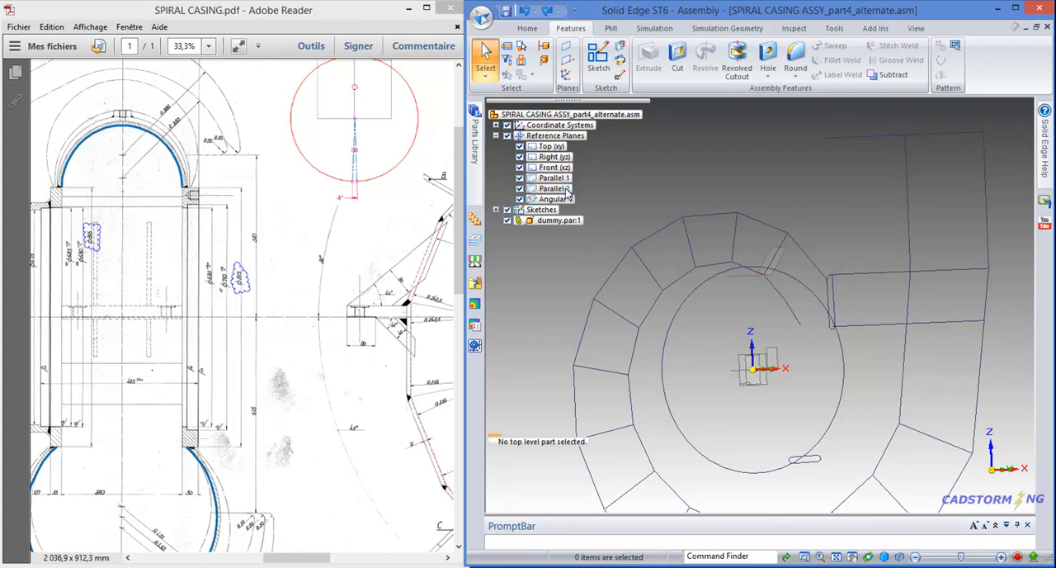
- Hide all reference planes of the alternate assembly
click(557, 188)
click(567, 185)
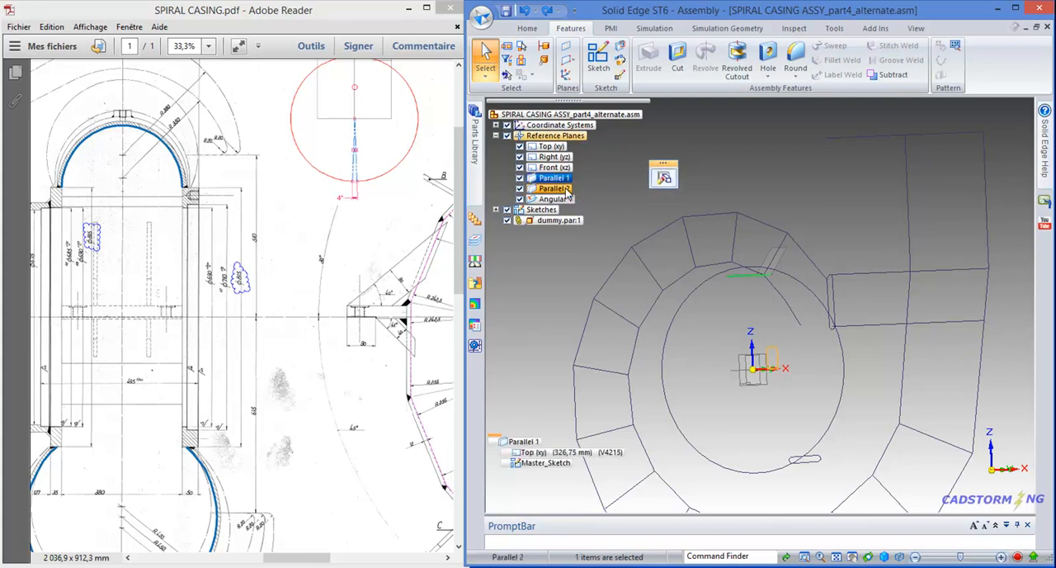
click(709, 146)
scroll(710, 146, down, 1)
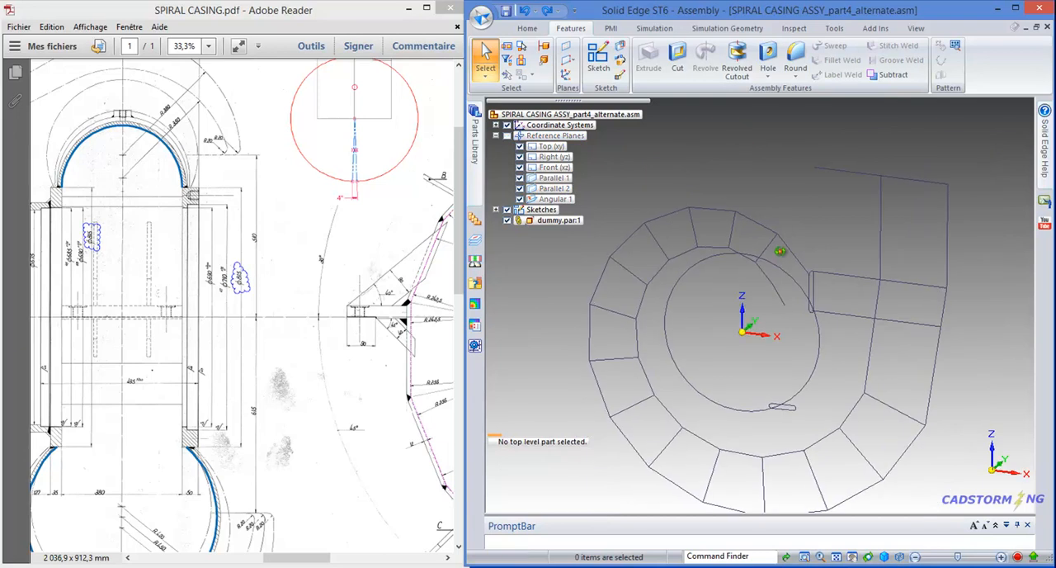
middle_drag(781, 251, 769, 257)
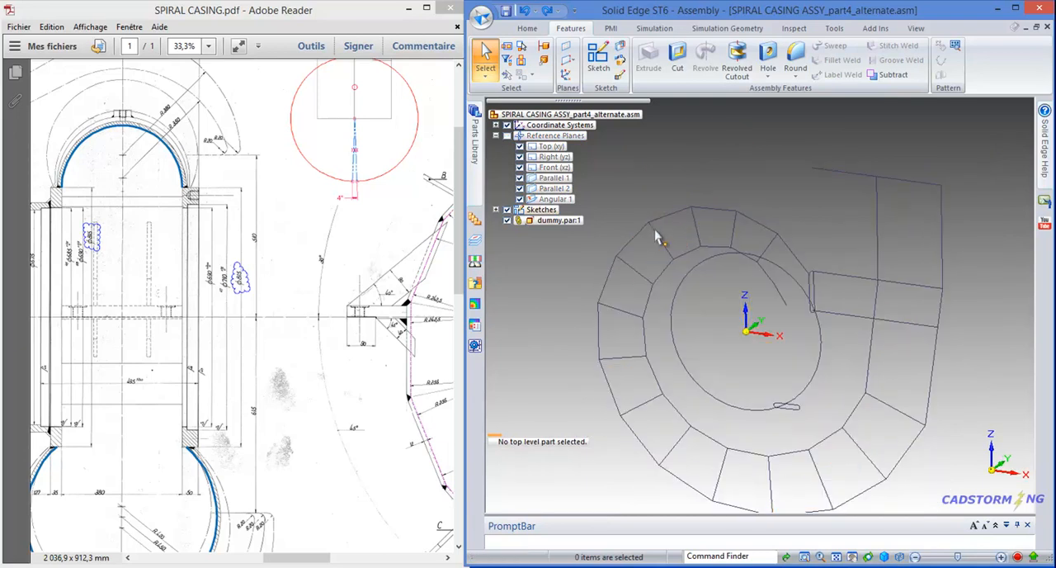
- Open dummy.par for editing in place and hide the assembly's Master_Sketch
click(557, 227)
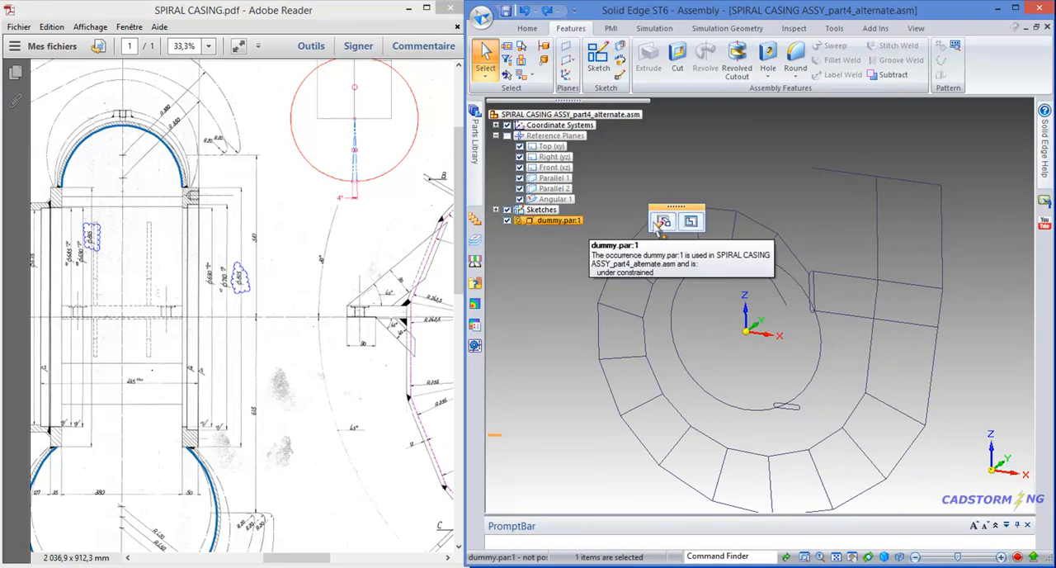
click(690, 221)
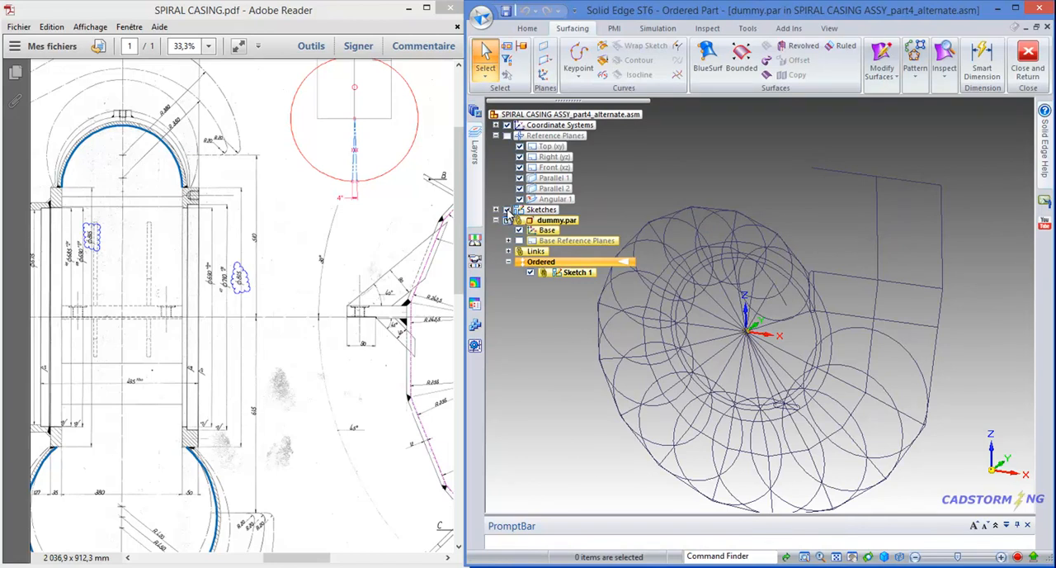
click(496, 210)
click(519, 220)
click(507, 210)
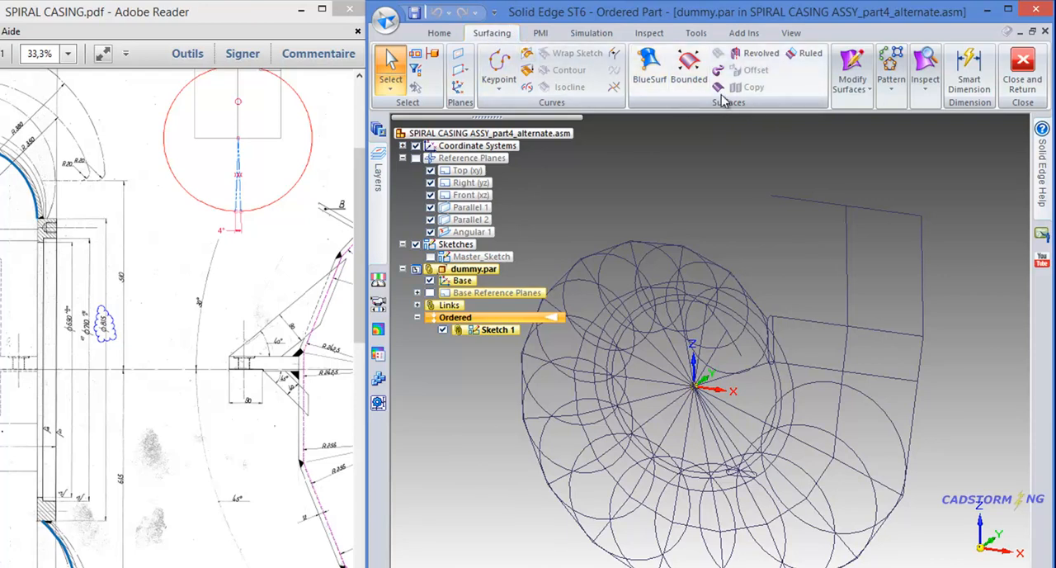
- Start an extruded surface from sketch geometry with Single selection and pick the first four radial section lines at the spiral's upper end
click(717, 88)
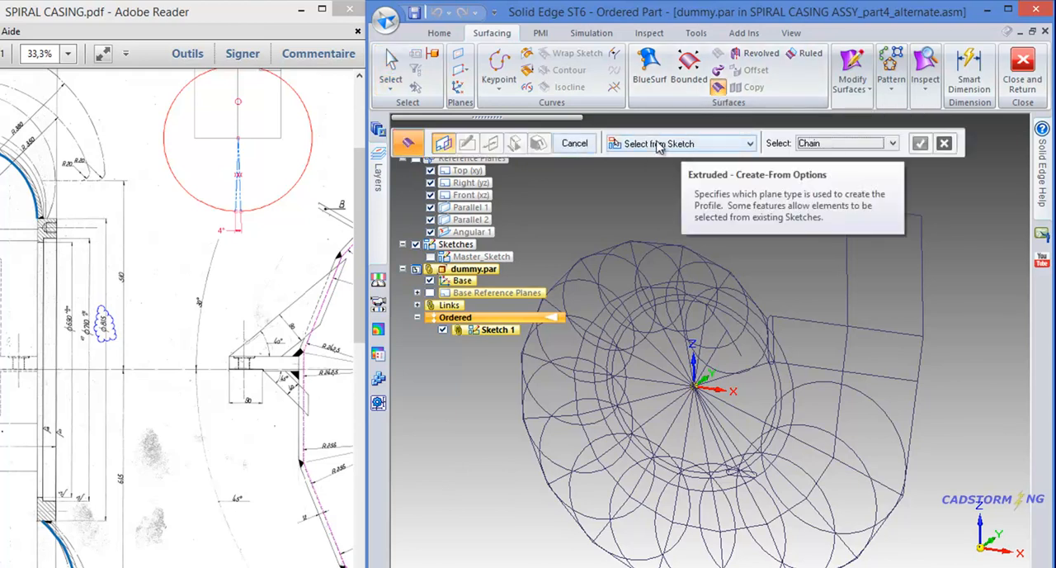
click(846, 146)
click(836, 158)
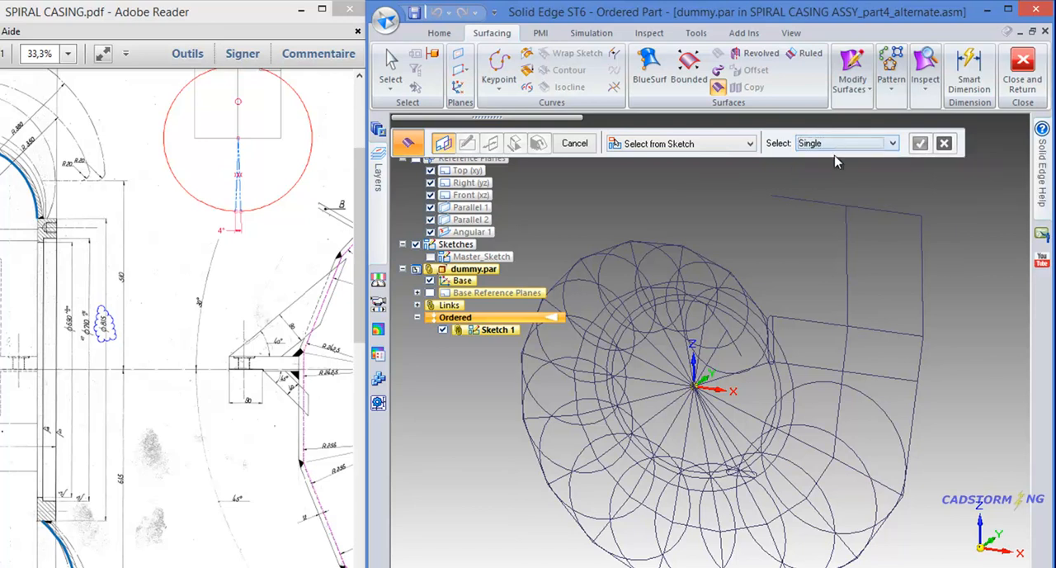
scroll(675, 251, up, 3)
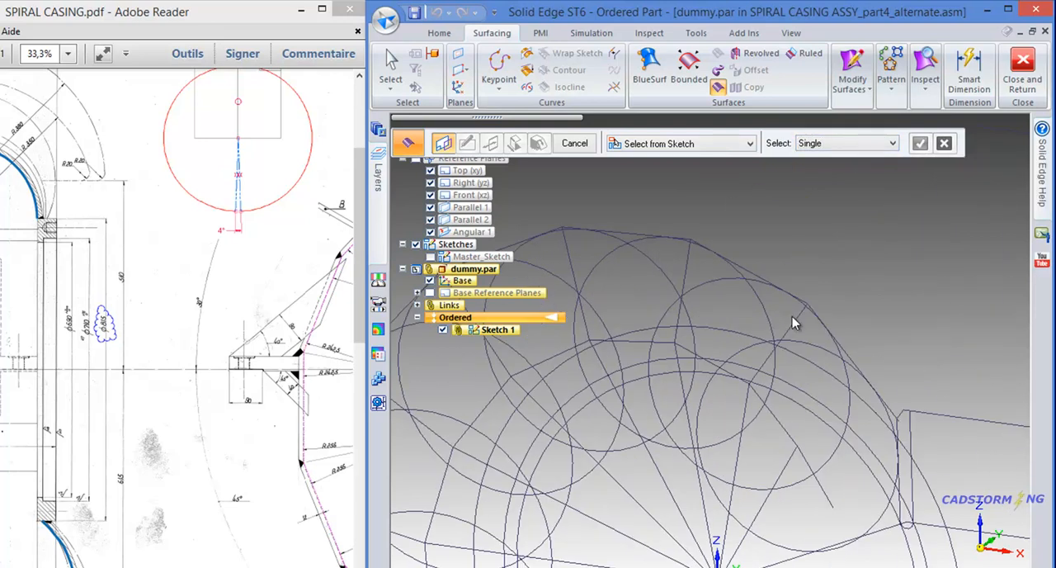
click(794, 325)
click(684, 279)
click(576, 263)
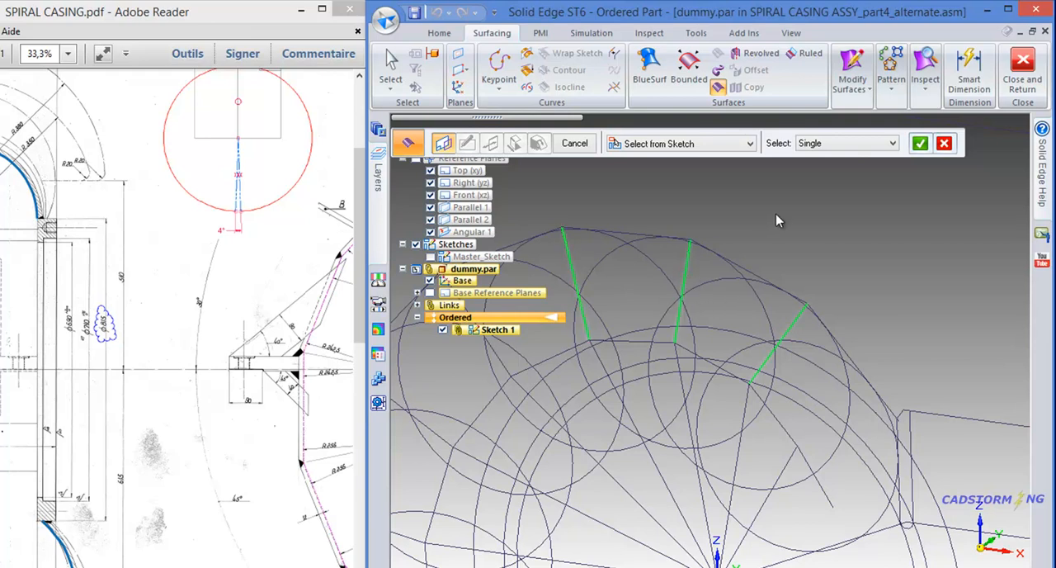
scroll(602, 289, down, 3)
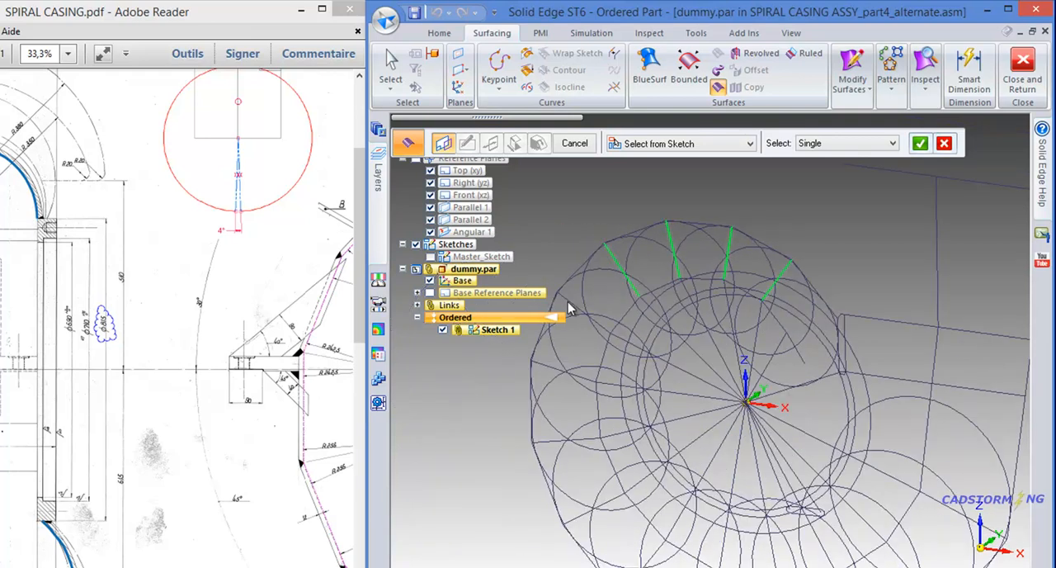
- Add the next five radial section lines, continuing counterclockwise down the spiral, to the extruded surface profile
click(567, 305)
click(545, 365)
click(551, 444)
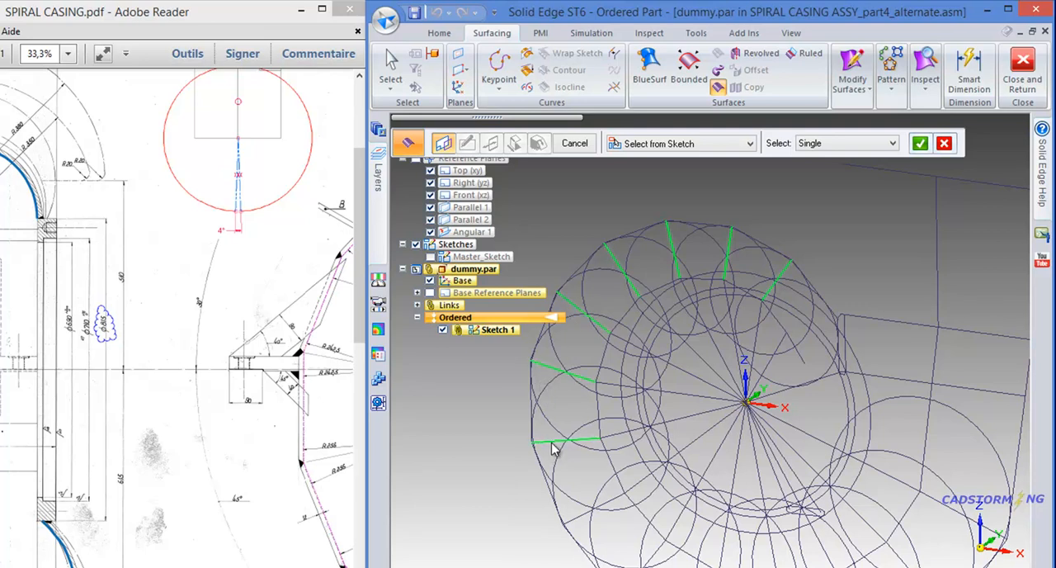
click(577, 518)
scroll(619, 416, down, 3)
scroll(680, 521, up, 2)
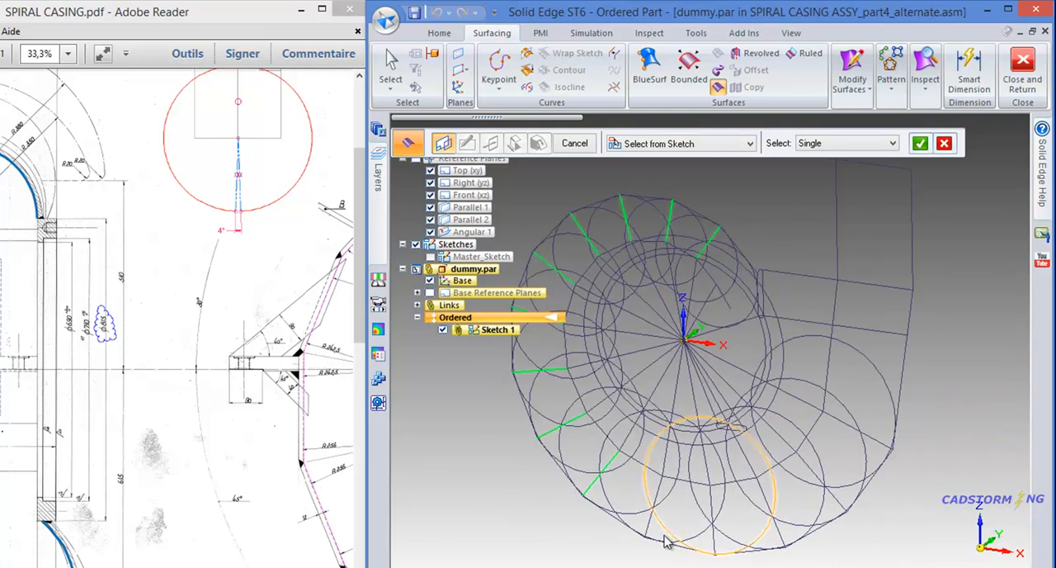
- Add the next five radial section lines around the spiral's lower and lower-right side to the extruded surface profile
click(650, 526)
click(713, 548)
click(781, 542)
click(838, 501)
click(838, 423)
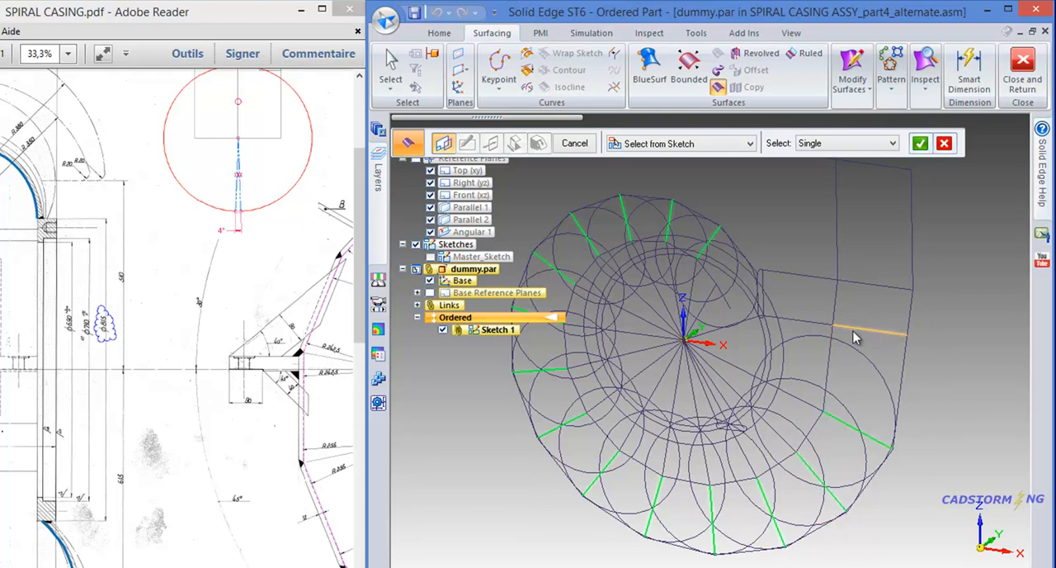
- Add the remaining outlet section lines, up to the topmost one, and accept the extruded surface profile
click(872, 285)
scroll(839, 330, down, 2)
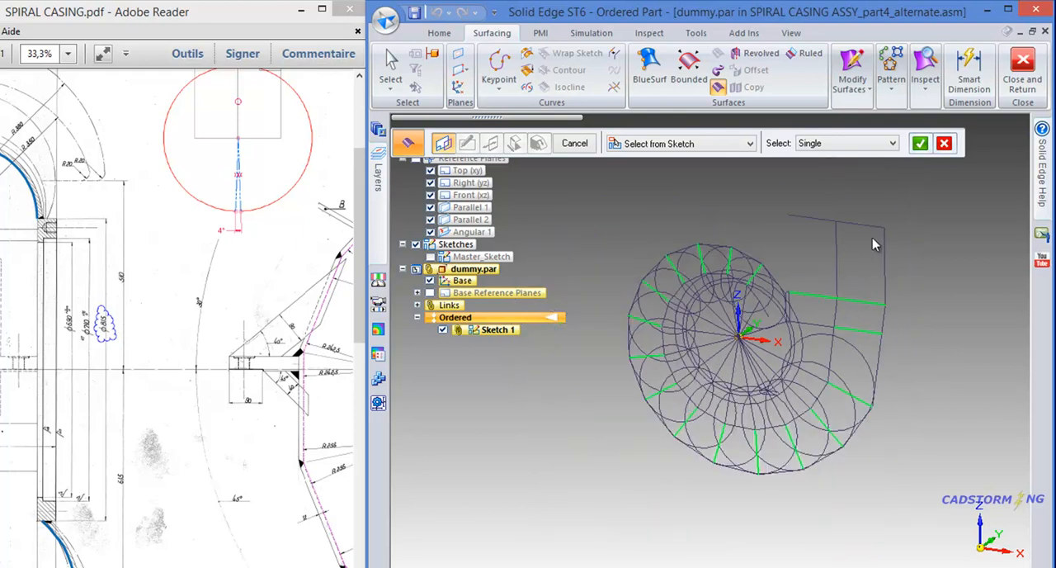
click(873, 226)
scroll(888, 181, up, 1)
right_click(859, 189)
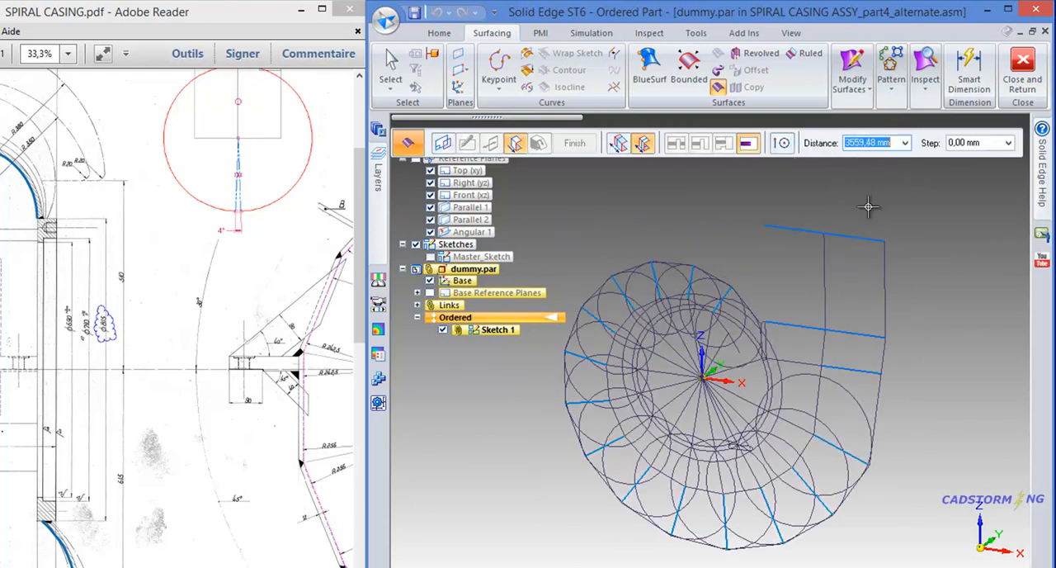
- Extrude the section lines 400 mm symmetrically as surfaces, finish the feature and leave the command
middle_drag(883, 212, 826, 223)
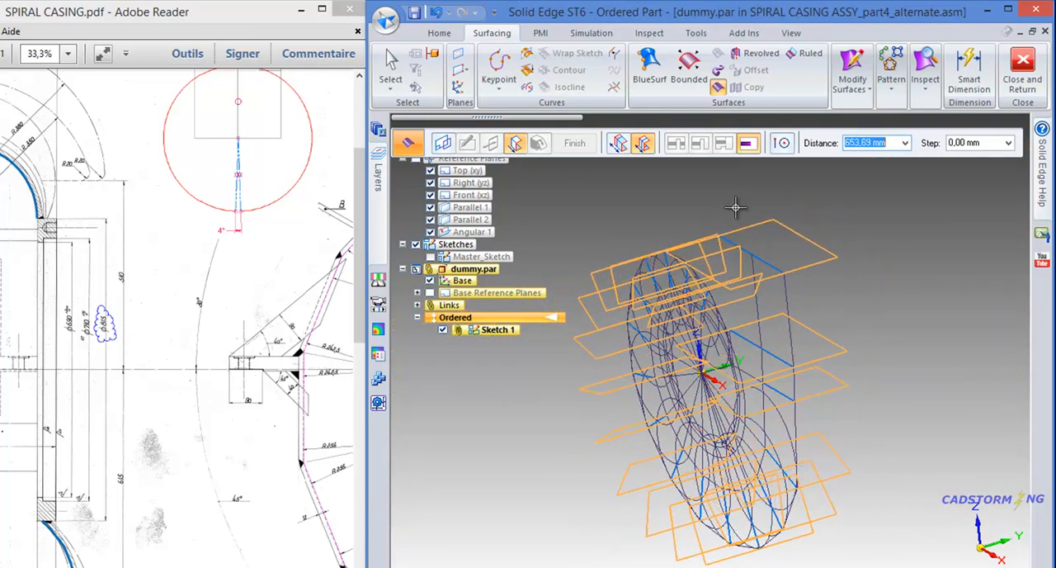
text(400)
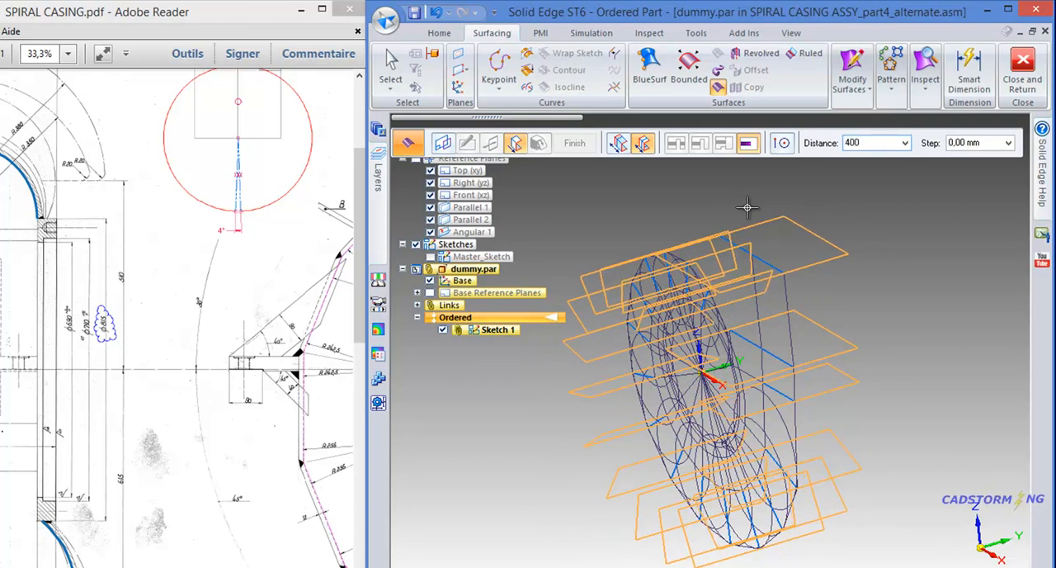
key(Return)
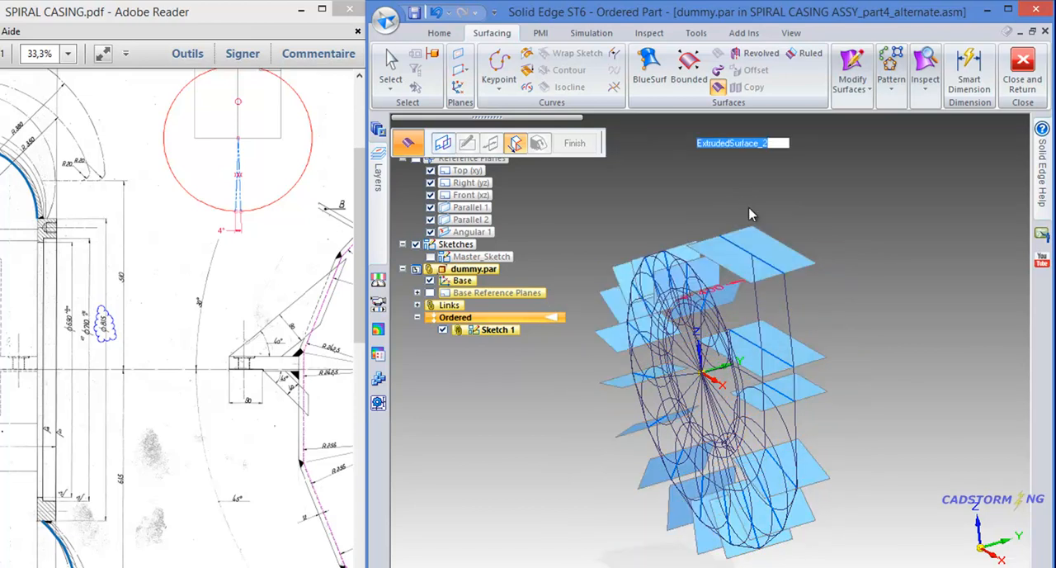
right_click(827, 200)
mouse_move(745, 213)
middle_down()
mouse_move(905, 170)
mouse_move(818, 201)
mouse_move(832, 194)
mouse_move(847, 213)
middle_up()
middle_drag(758, 270, 648, 240)
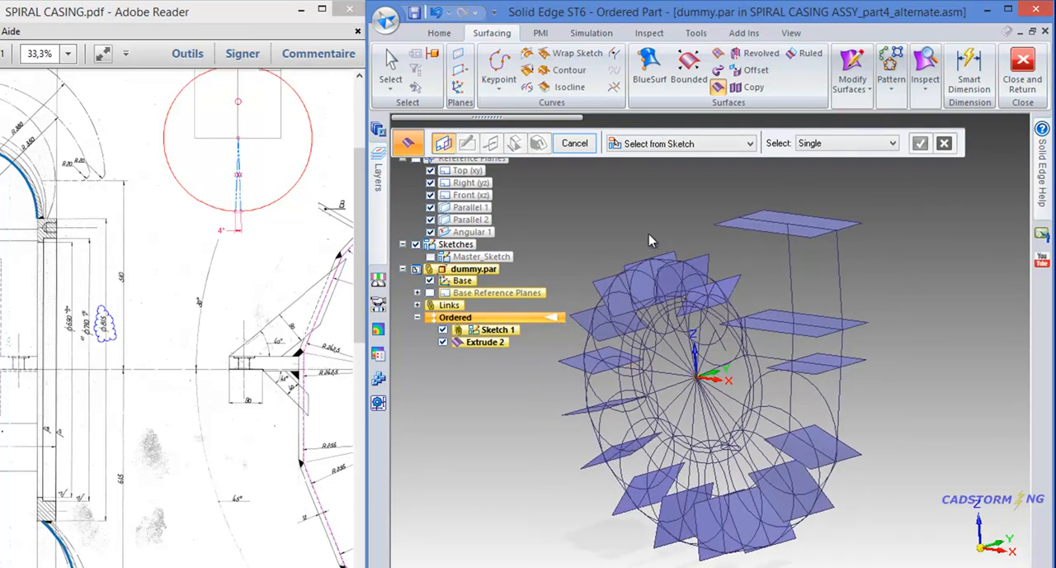
click(575, 144)
- Close the in-place editing of dummy.par and return to the alternate assembly
scroll(673, 281, up, 1)
middle_drag(685, 264, 779, 202)
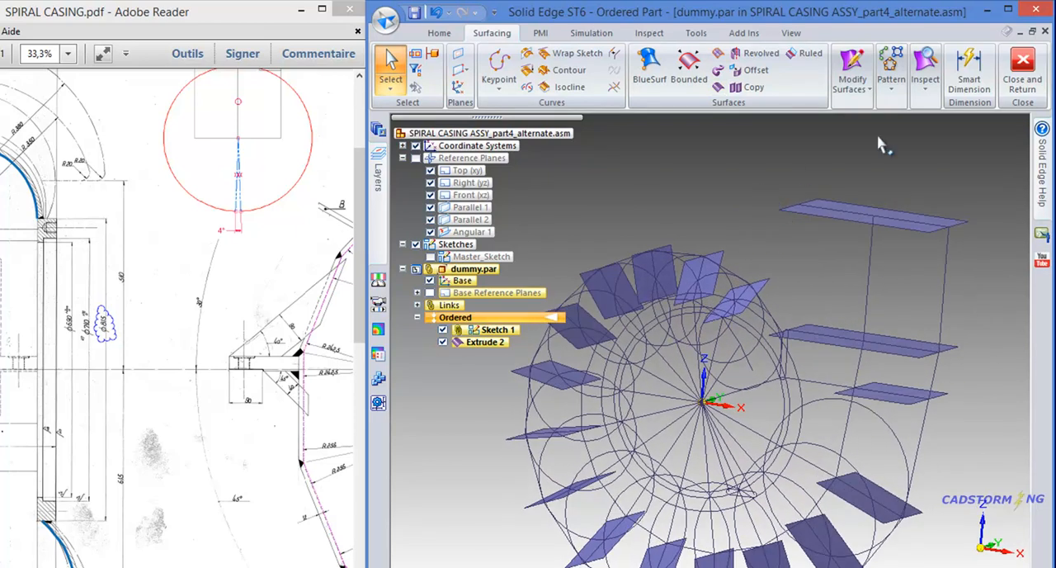
click(1020, 72)
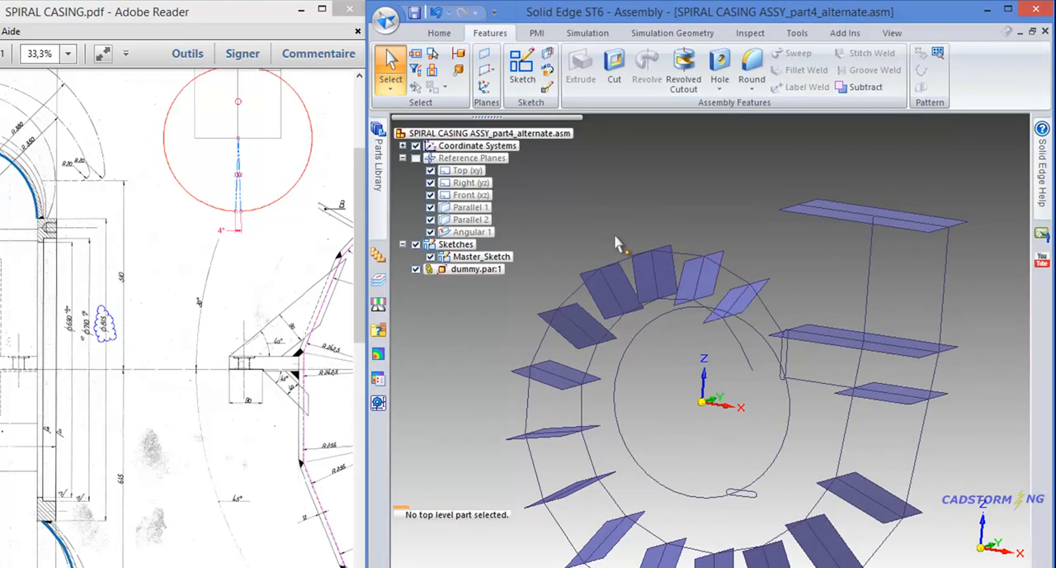
mouse_move(690, 229)
middle_down()
mouse_move(695, 248)
mouse_move(702, 241)
middle_up()
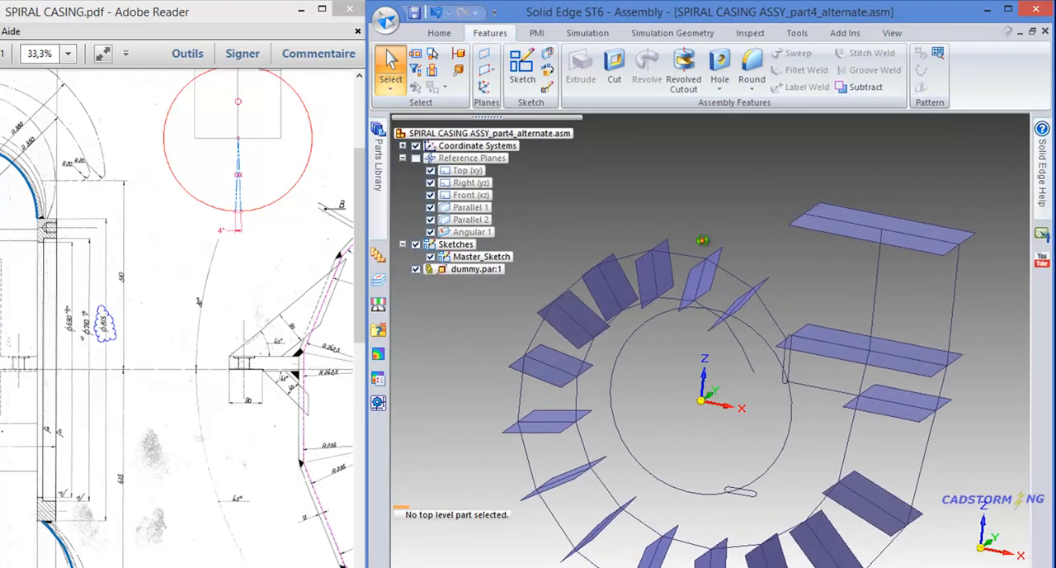
- Open the Master_Sketch profile for editing and show its Radial_lines_dim layer
click(737, 284)
click(813, 345)
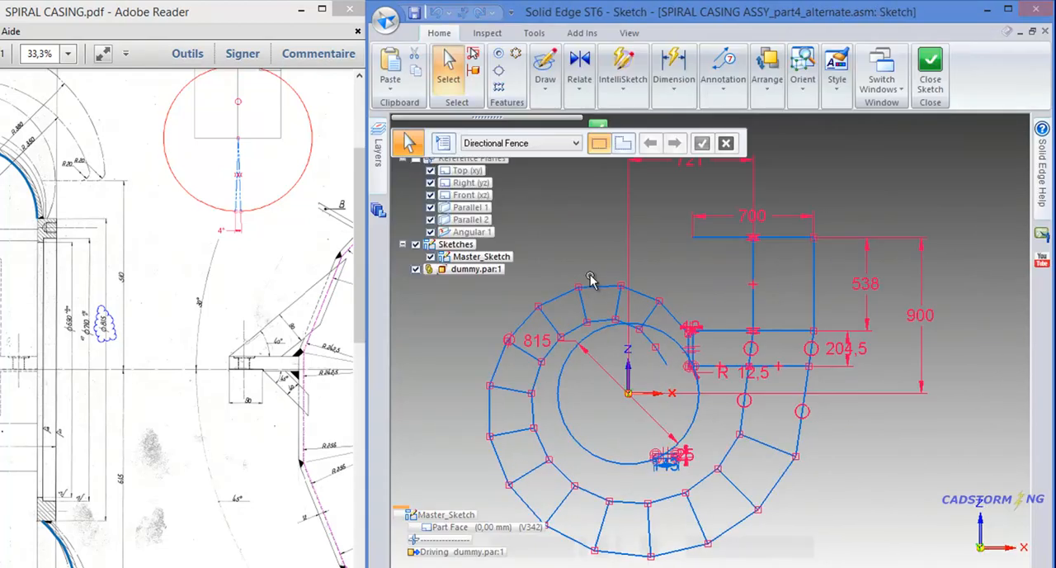
scroll(590, 279, up, 3)
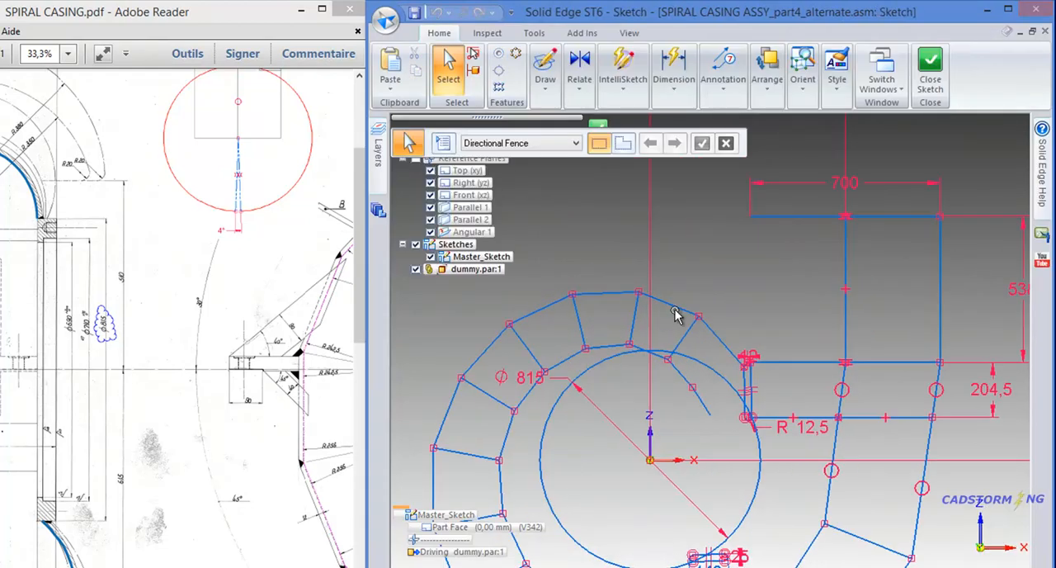
click(382, 183)
right_click(468, 206)
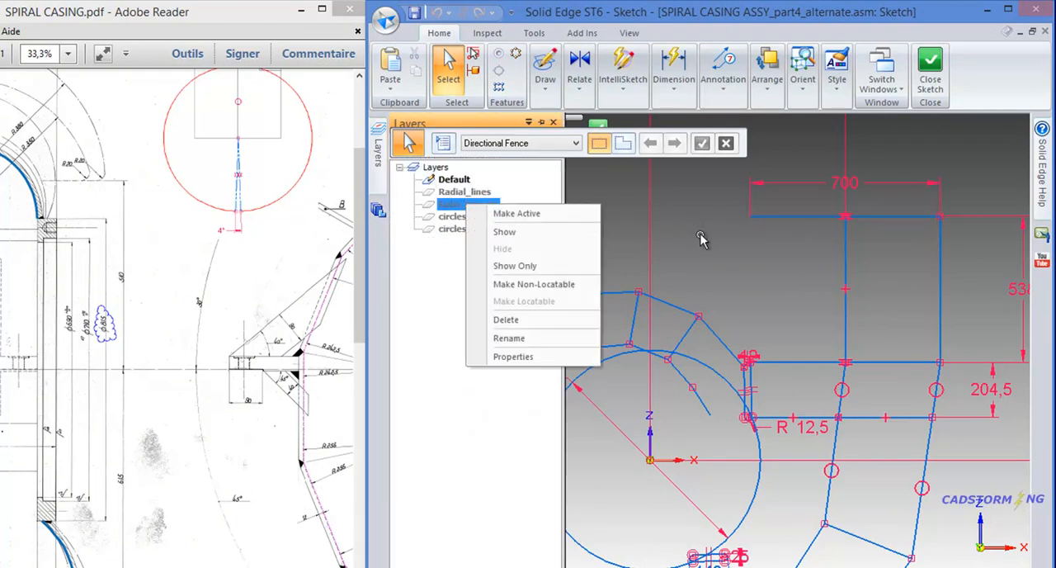
click(518, 236)
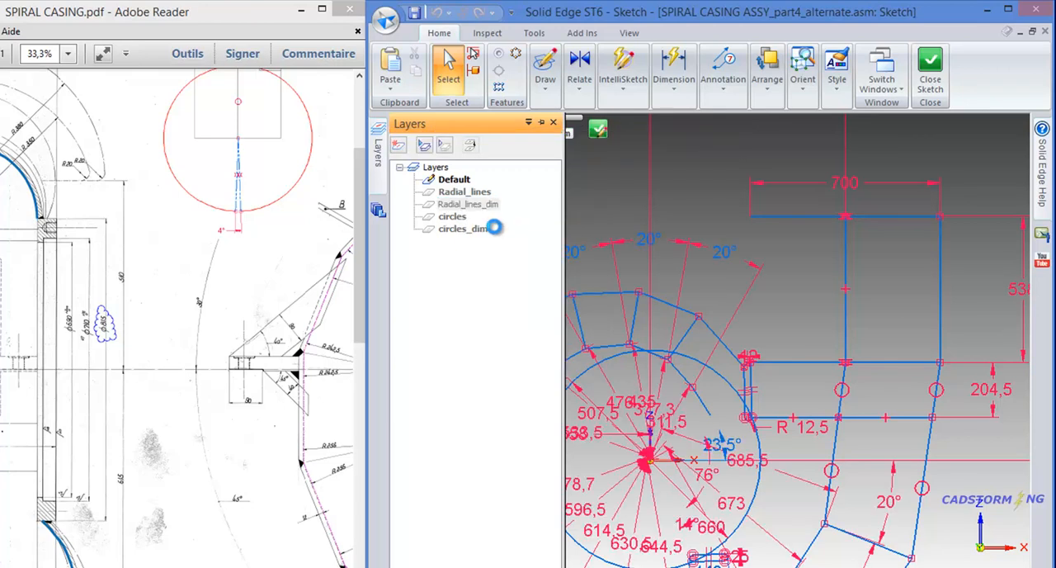
scroll(924, 330, down, 3)
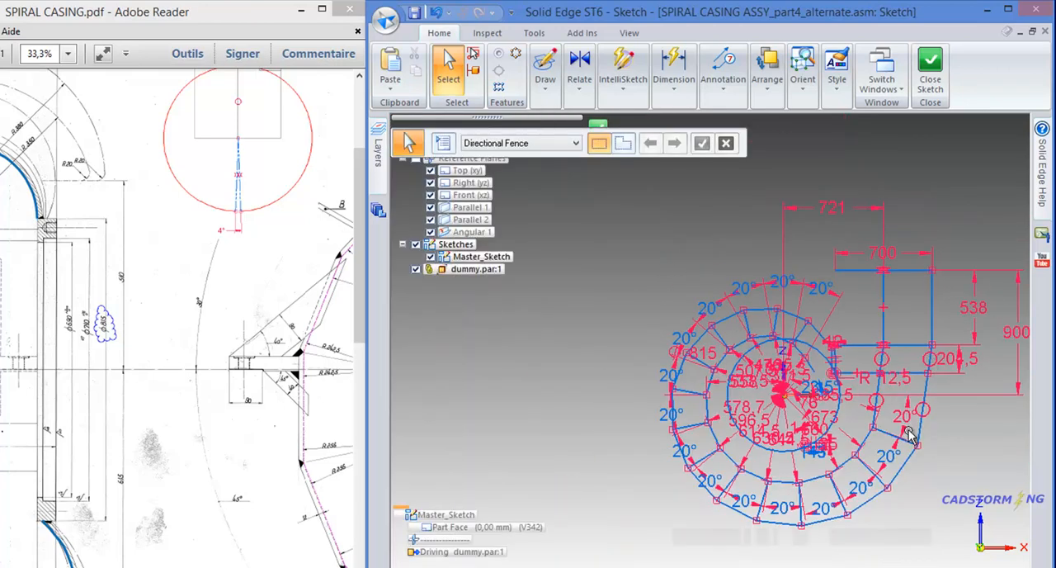
- Set the driving angle between the radial lines to 25°, then close and finish the Master_Sketch edit
click(899, 434)
text(25)
key(Return)
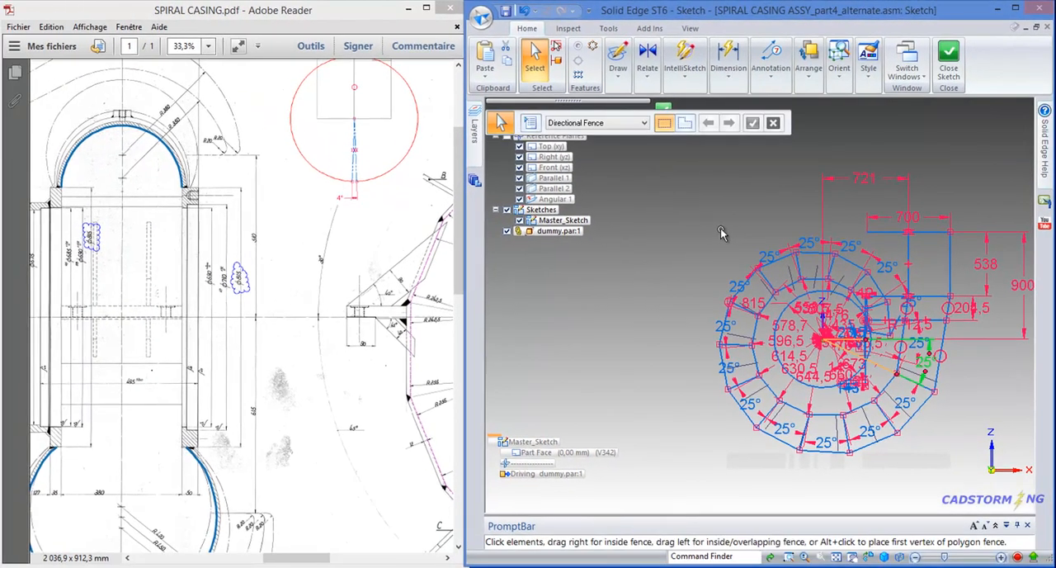
click(948, 62)
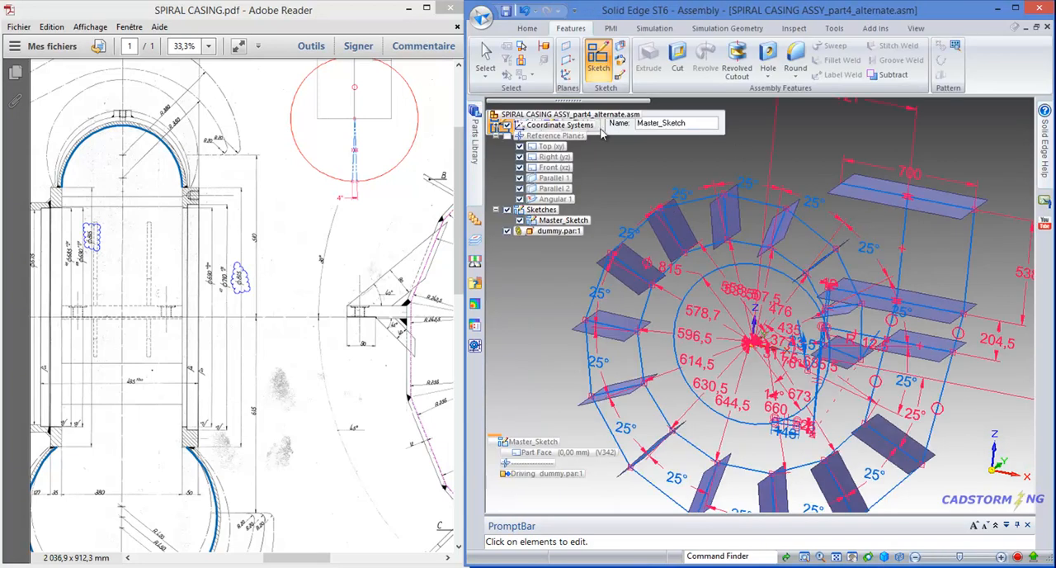
click(701, 136)
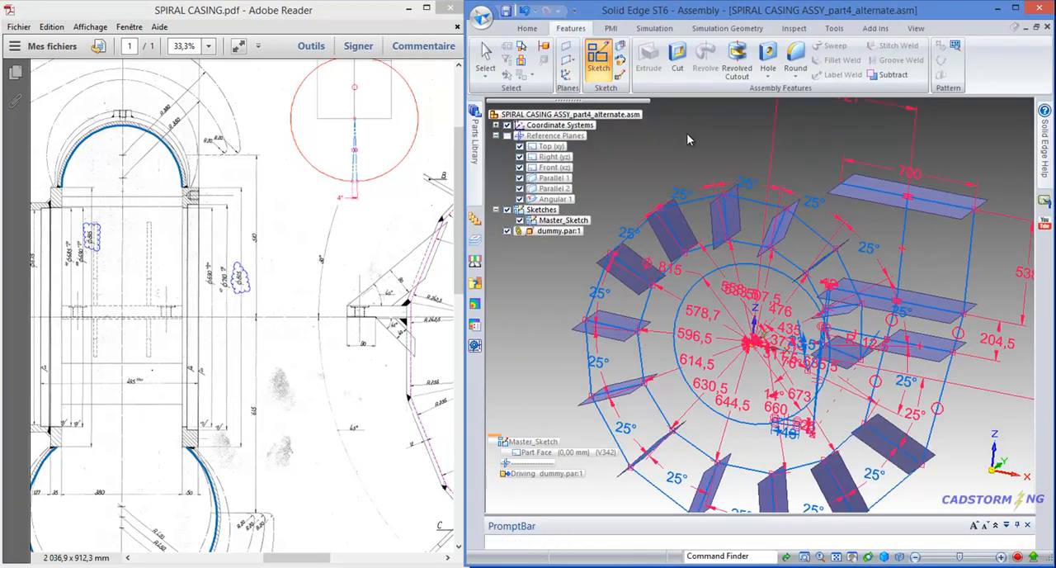
click(792, 186)
middle_drag(792, 187, 749, 157)
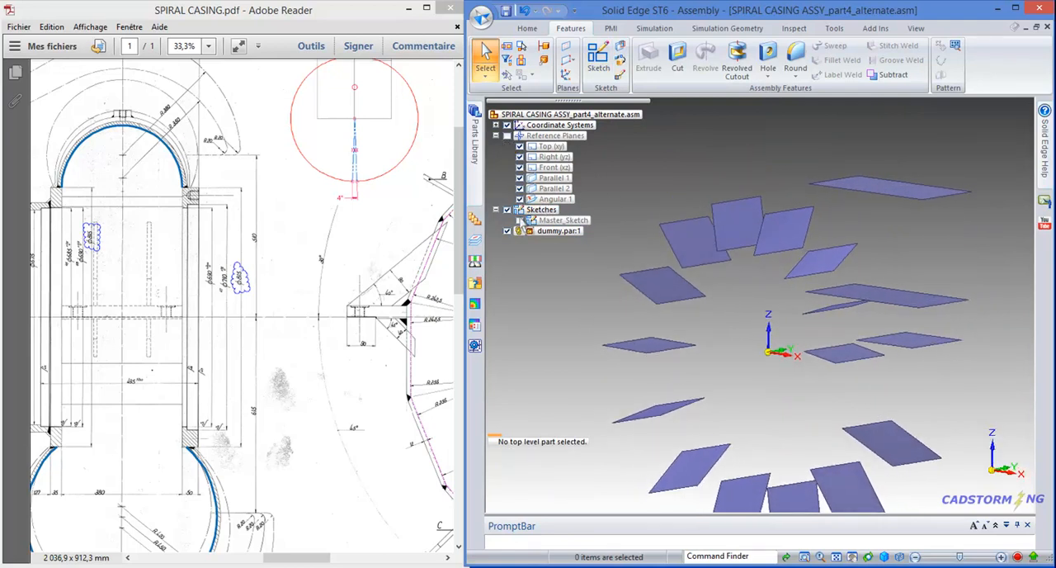
- Show Master_Sketch again in the alternate assembly together with the surfaces of dummy.par
click(520, 221)
mouse_move(784, 220)
middle_down()
mouse_move(863, 222)
mouse_move(786, 217)
mouse_move(842, 205)
mouse_move(853, 224)
mouse_move(892, 234)
mouse_move(836, 247)
mouse_move(864, 274)
mouse_move(850, 240)
mouse_move(816, 222)
mouse_move(766, 233)
mouse_move(803, 215)
mouse_move(825, 173)
mouse_move(774, 179)
middle_up()
scroll(812, 242, down, 2)
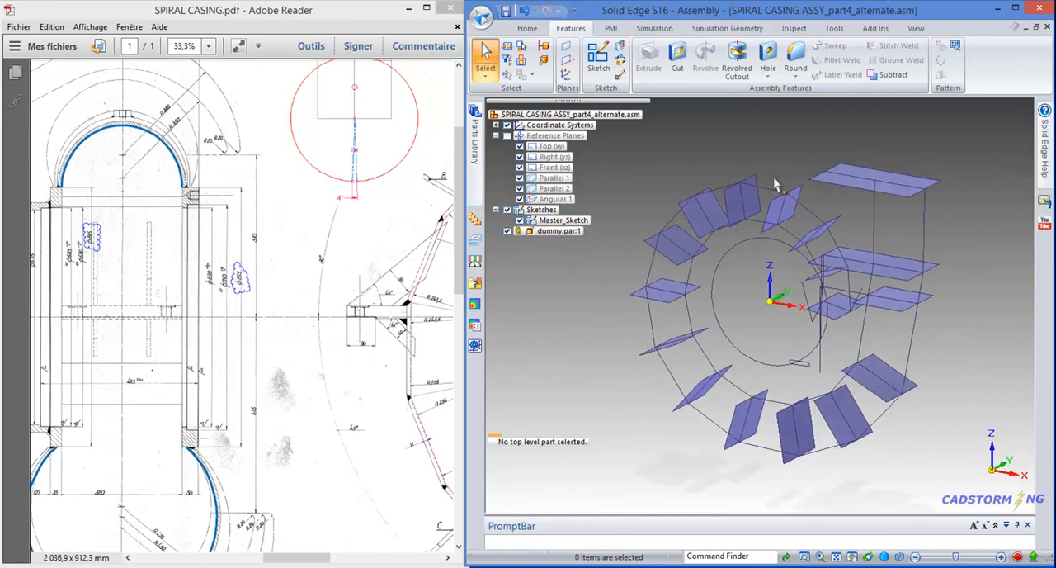
scroll(726, 170, up, 2)
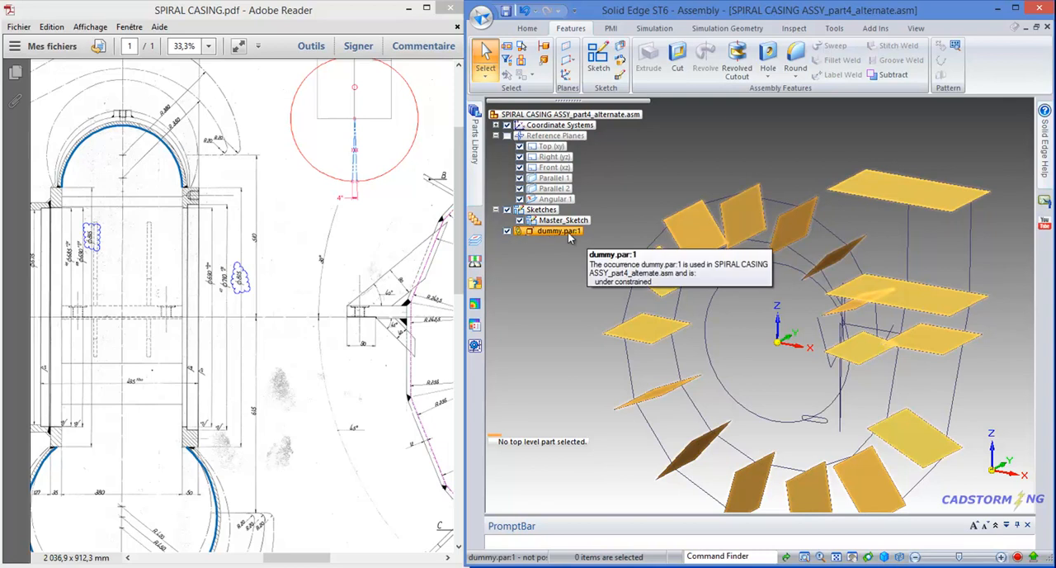
scroll(713, 154, down, 1)
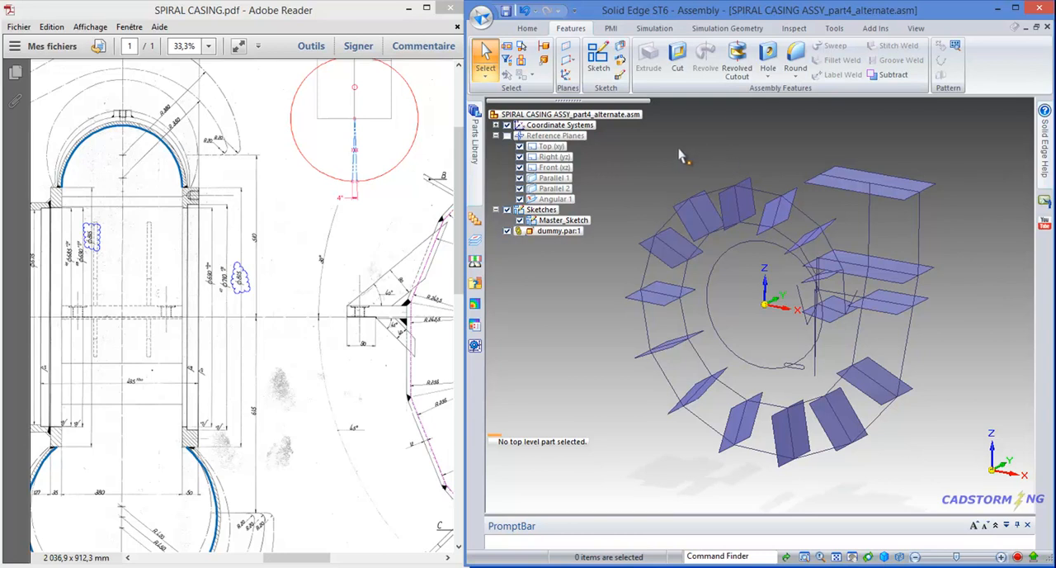
- Switch to SPIRAL CASING ASSY.asm and bring the coordinate systems at the spiral's upper end into close view
key(ctrl+Tab)
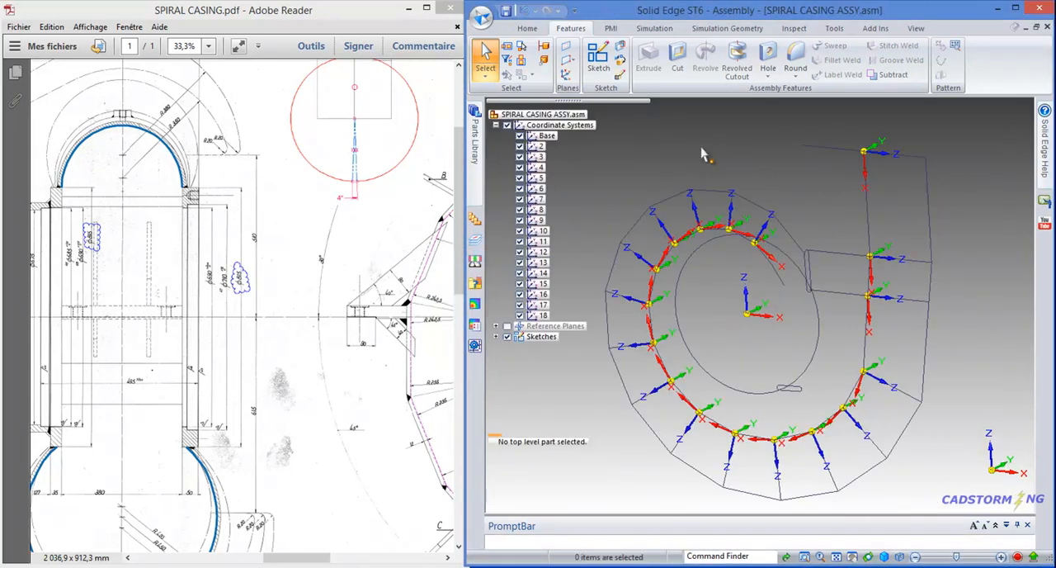
middle_drag(833, 212, 765, 190)
scroll(790, 234, up, 2)
scroll(792, 235, up, 5)
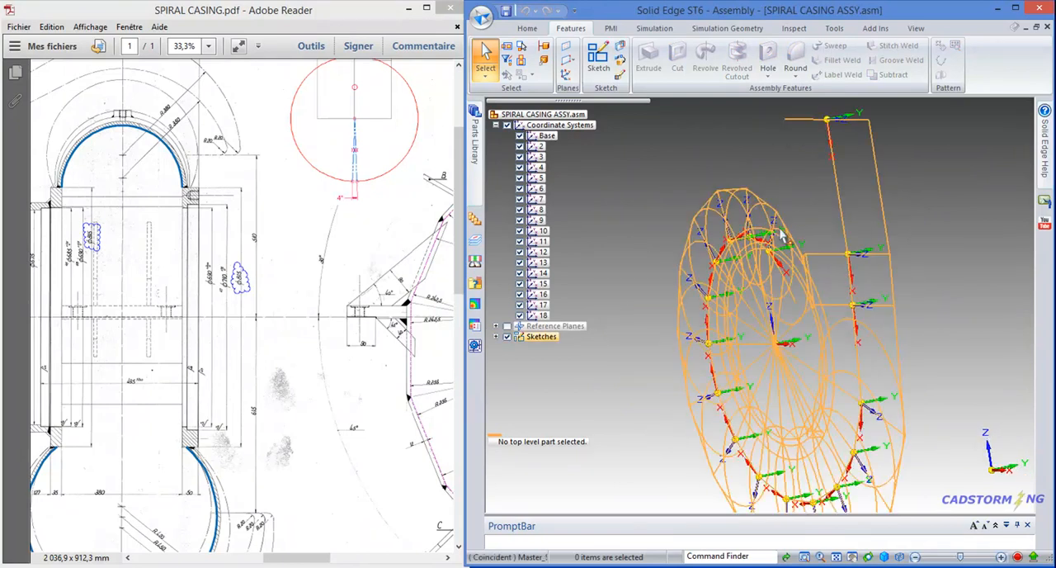
middle_drag(856, 238, 859, 239)
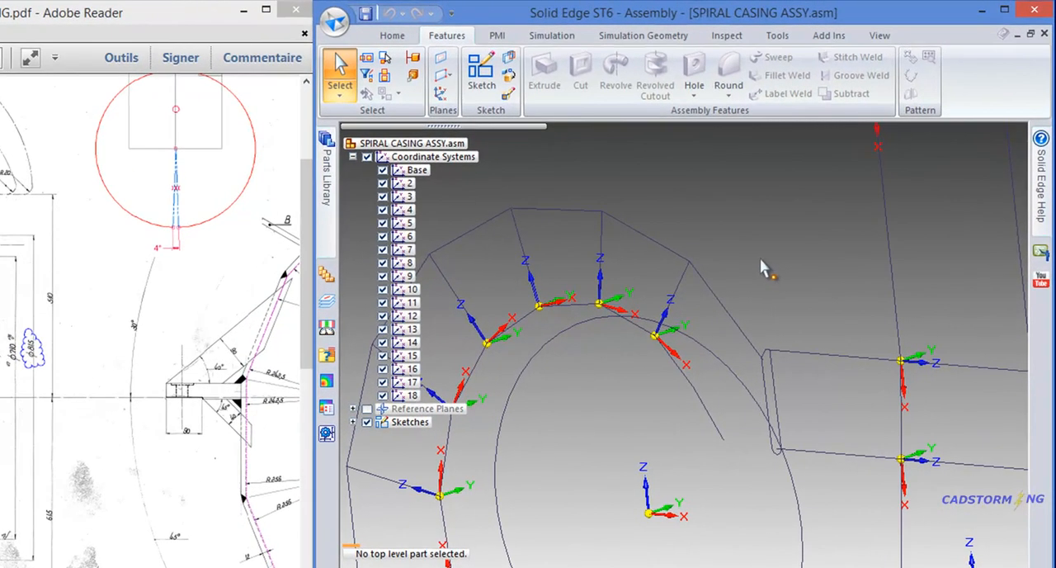
- Start a sketch on the YZ plane of the coordinate system at the spiral's small upper end
right_click(761, 264)
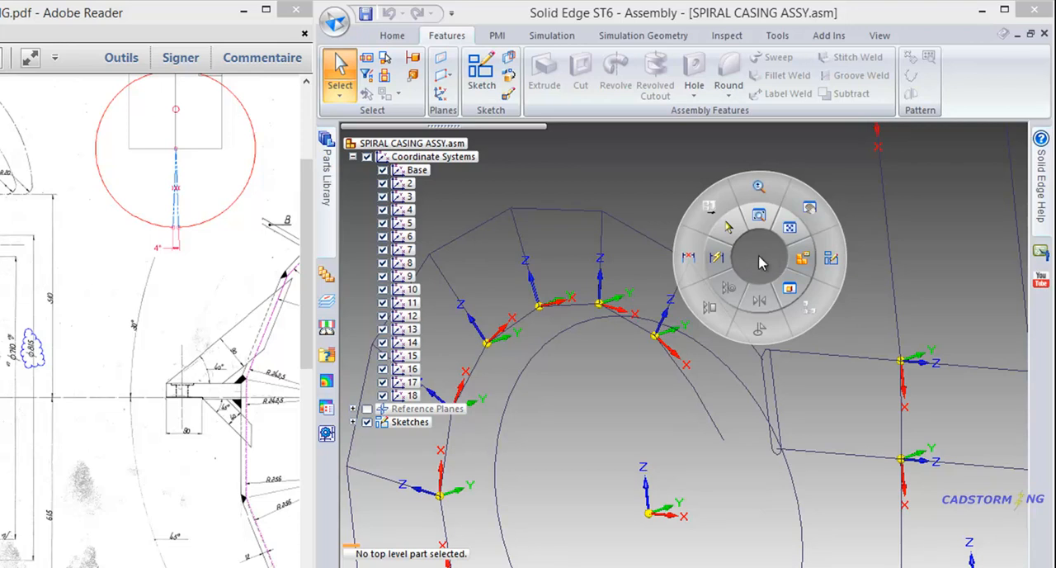
click(831, 261)
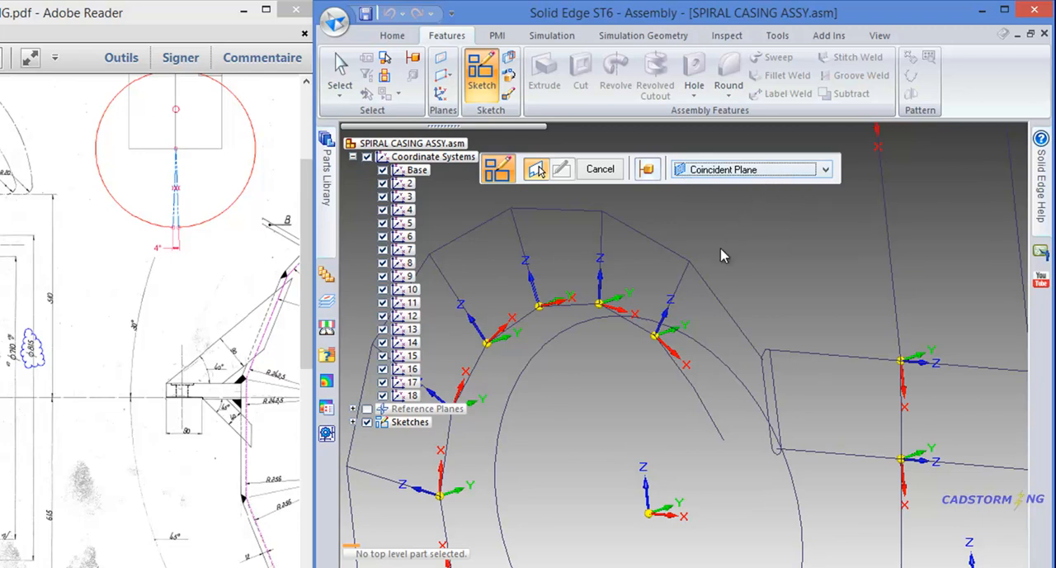
click(693, 307)
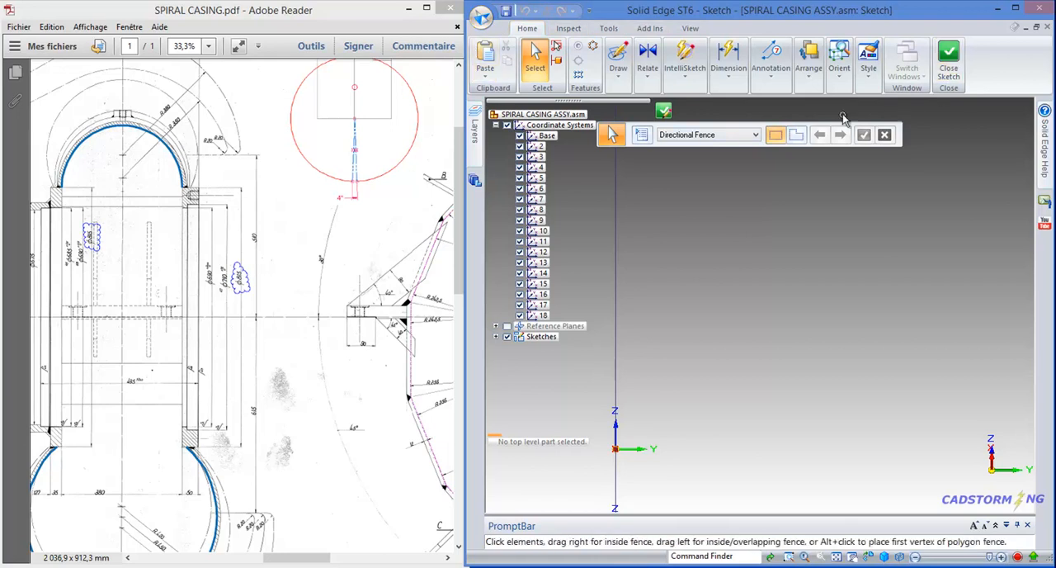
- Draw a circle by center point in the section sketch, on the positive Y side of the vertical line
scroll(819, 280, down, 1)
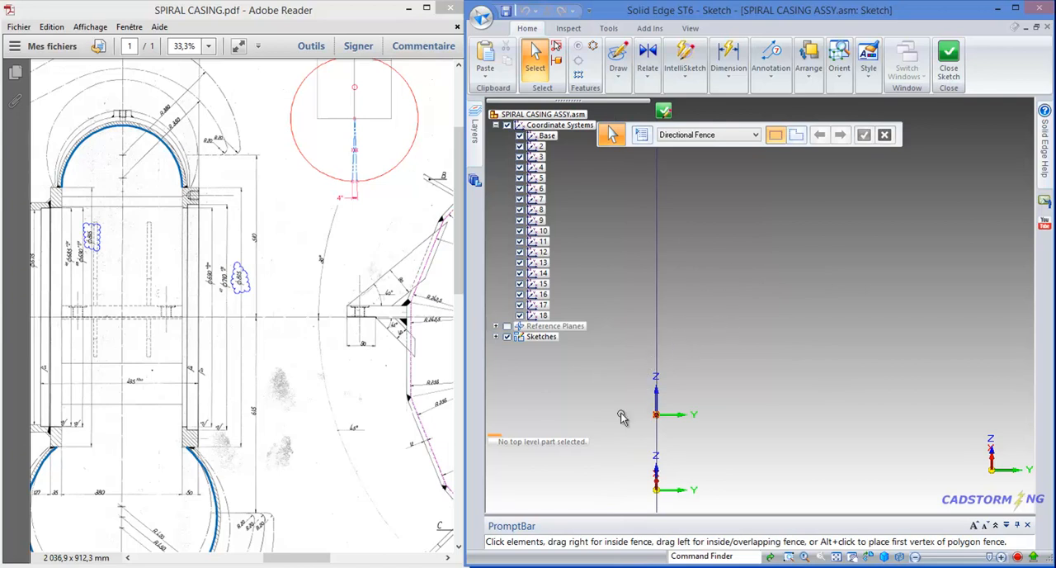
scroll(675, 392, down, 1)
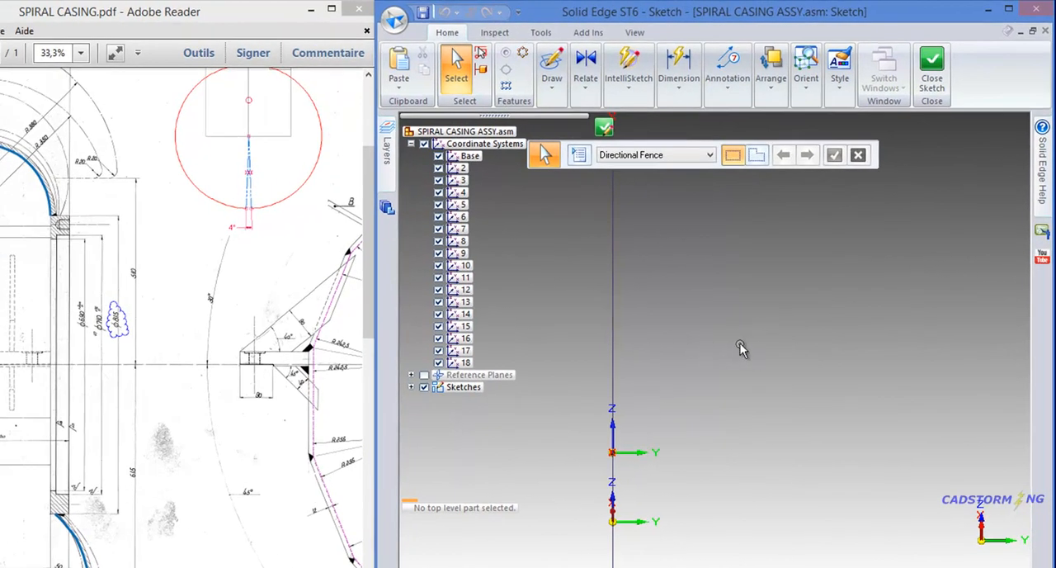
right_click(736, 344)
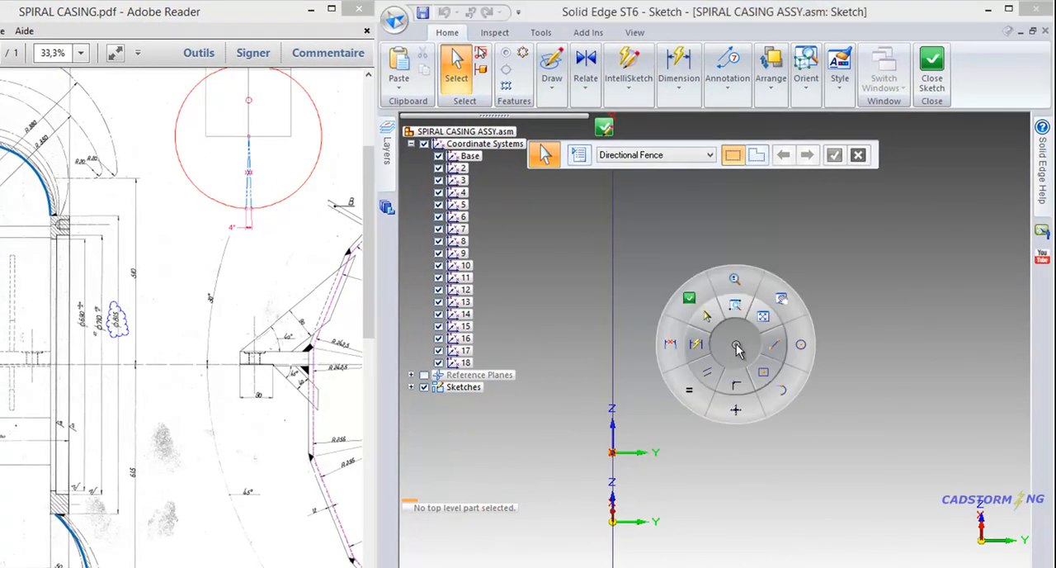
click(802, 347)
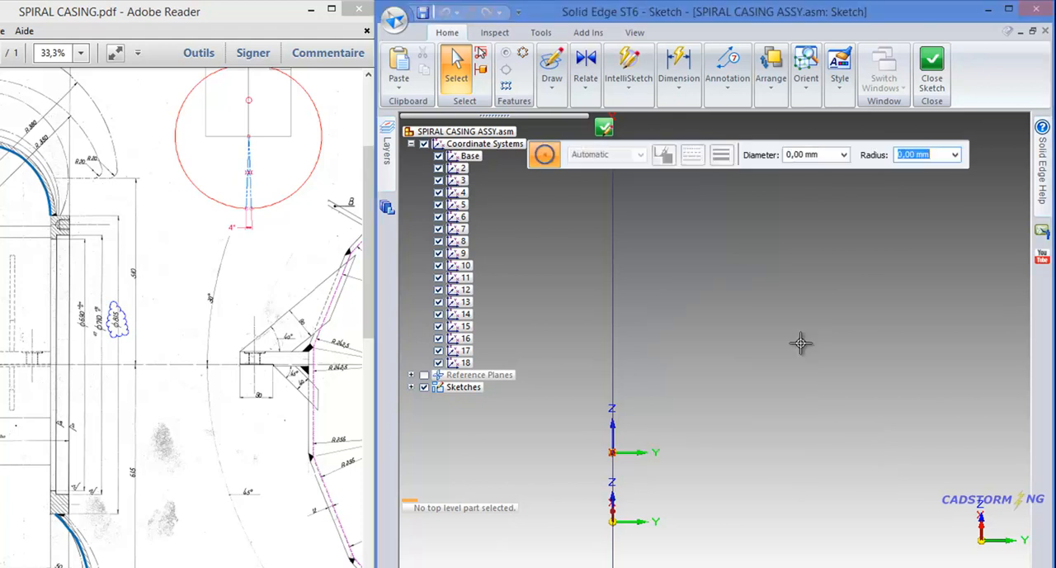
click(771, 419)
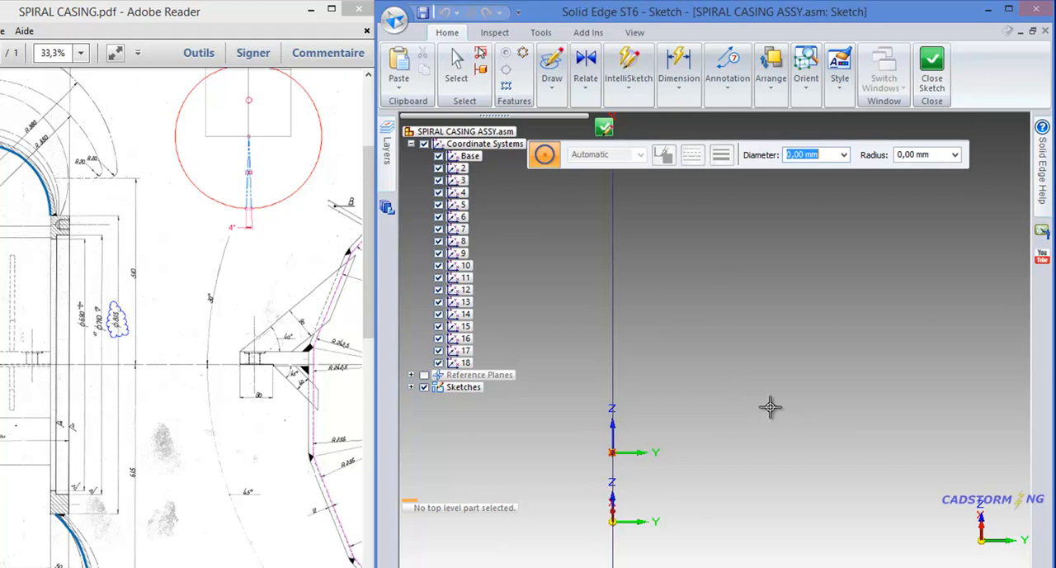
click(767, 325)
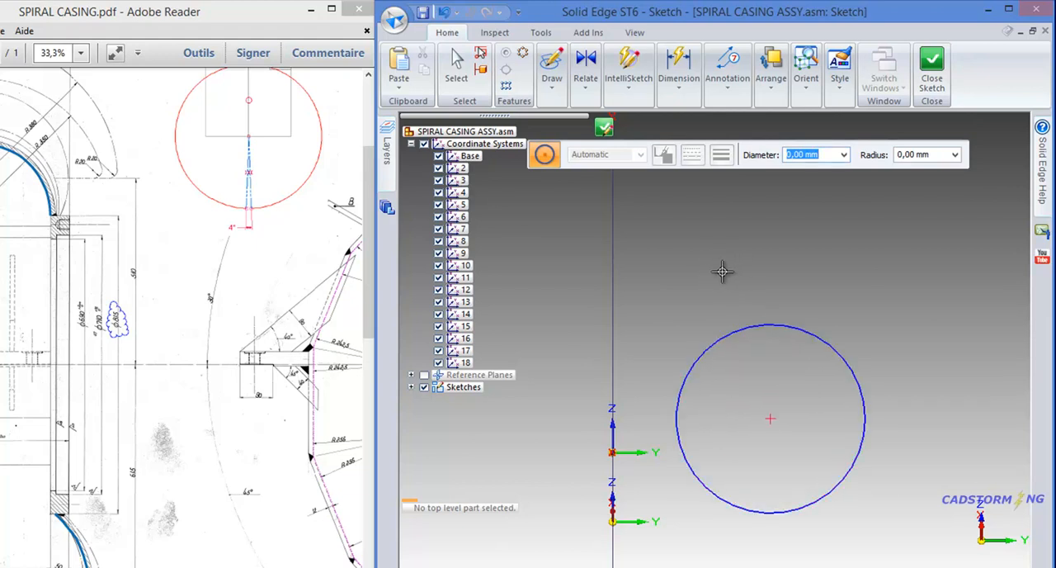
- Draw two lines from the circle's center down past its lower edge, forming an inverted V
right_click(722, 272)
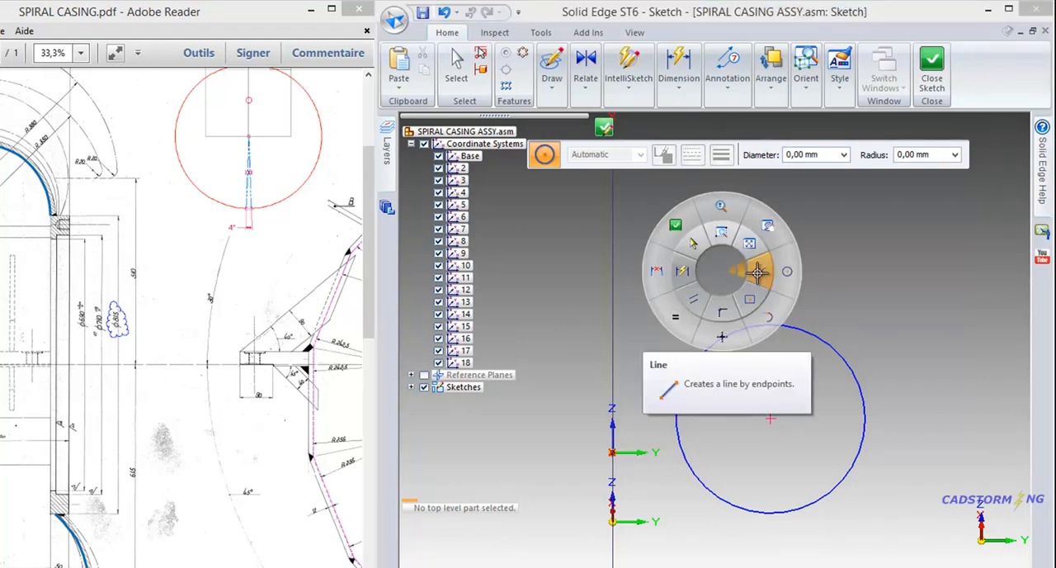
click(758, 271)
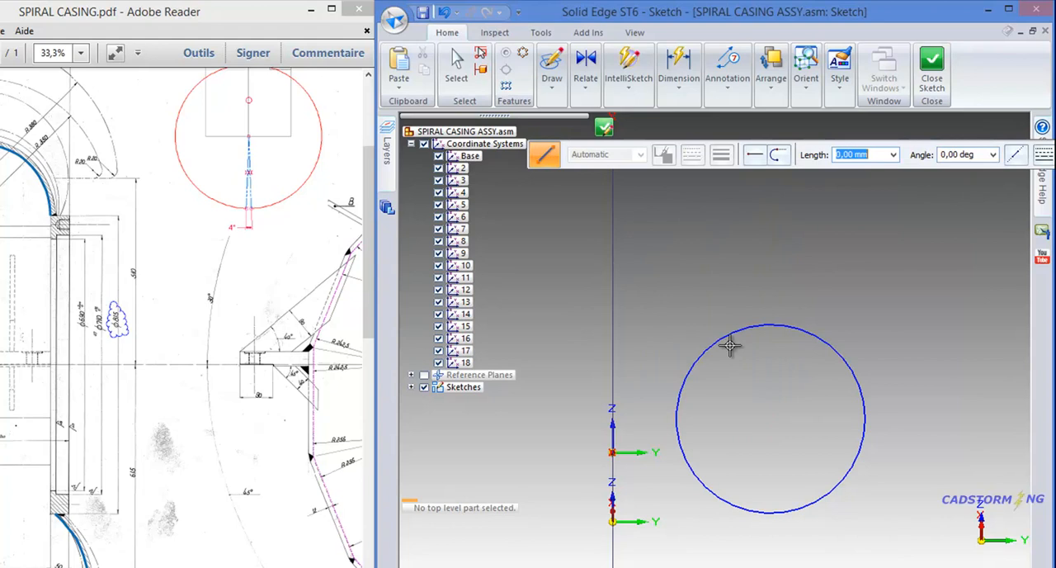
click(716, 530)
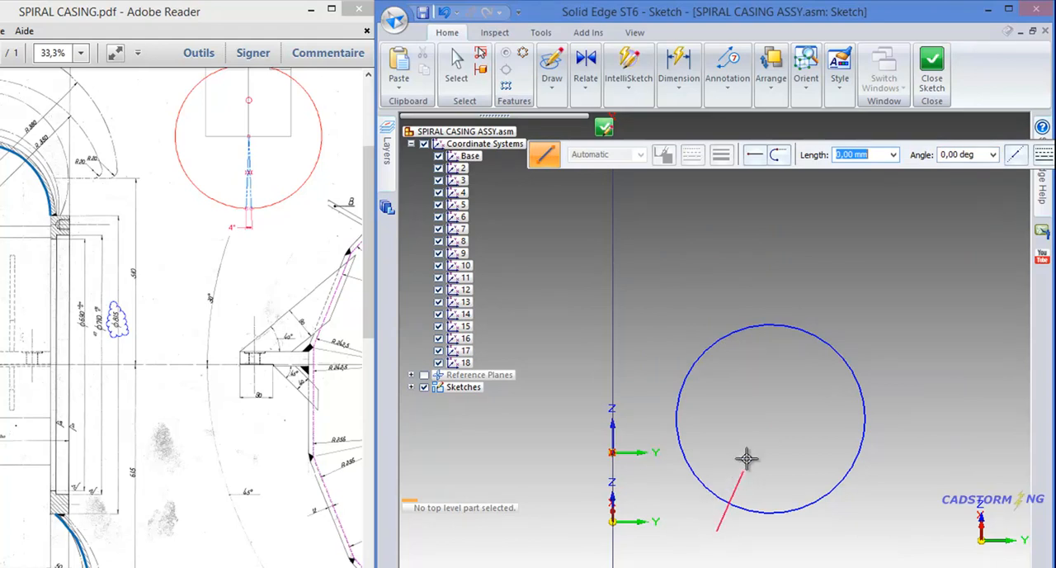
click(772, 418)
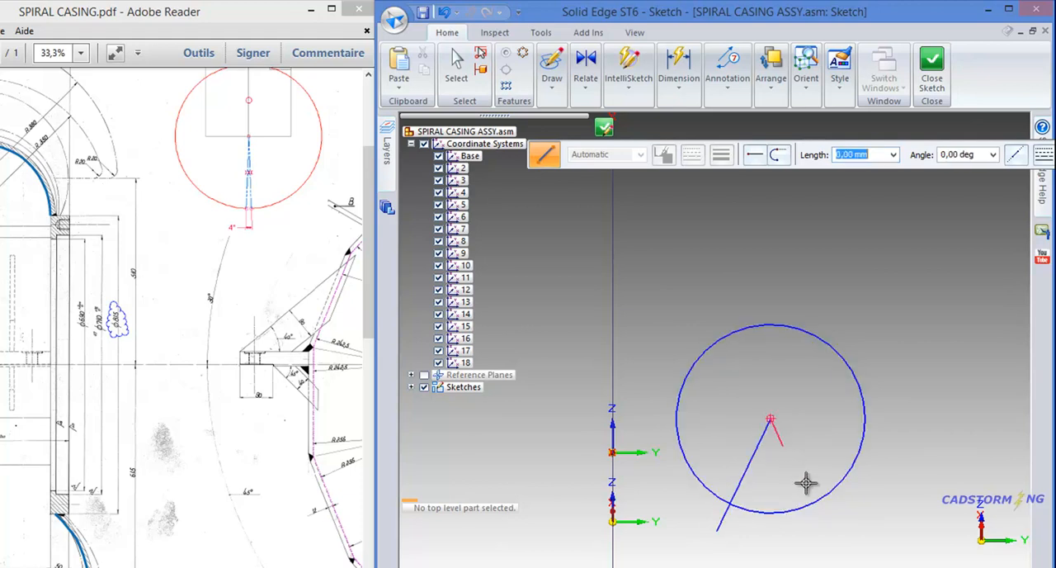
click(830, 529)
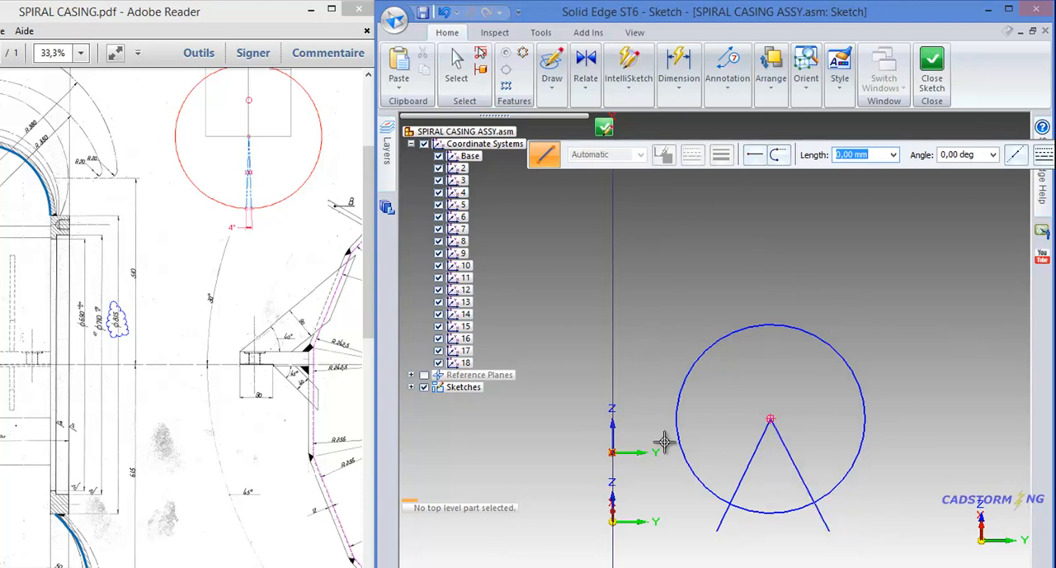
key(Escape)
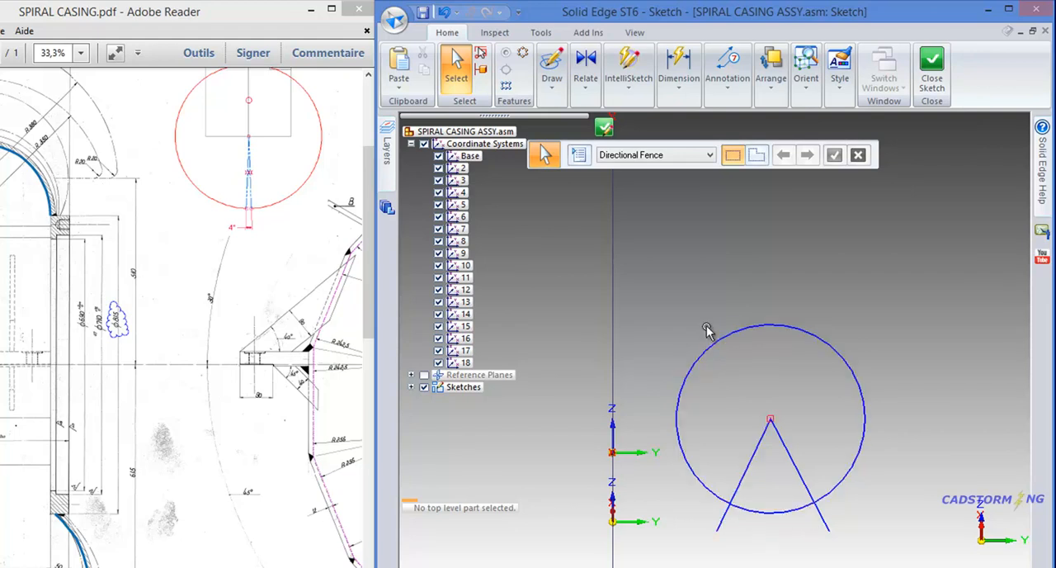
- Trim the two line ends outside the circle and the lower arc between the lines, leaving a notched profile
click(552, 92)
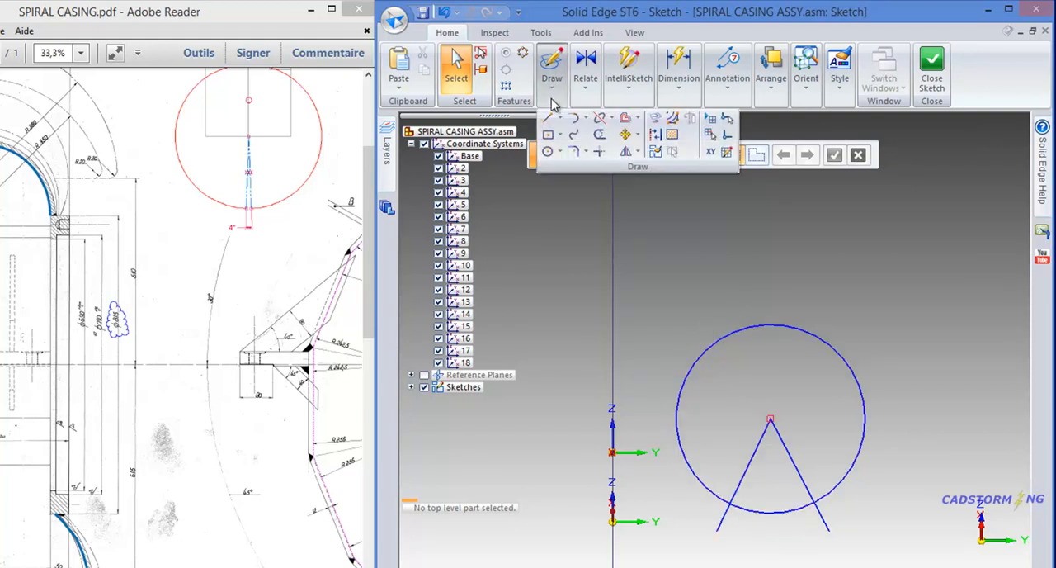
click(599, 135)
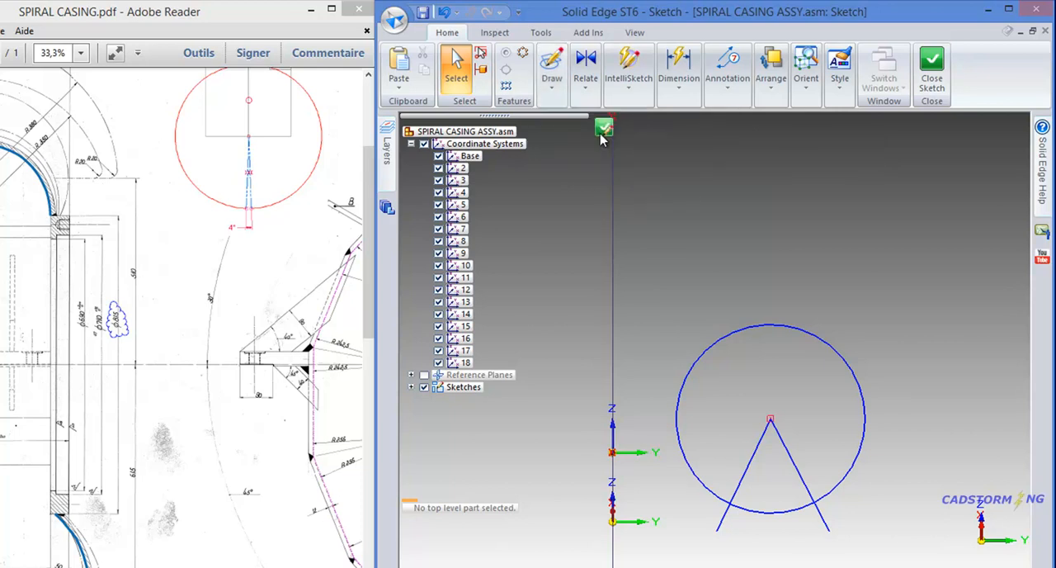
click(825, 519)
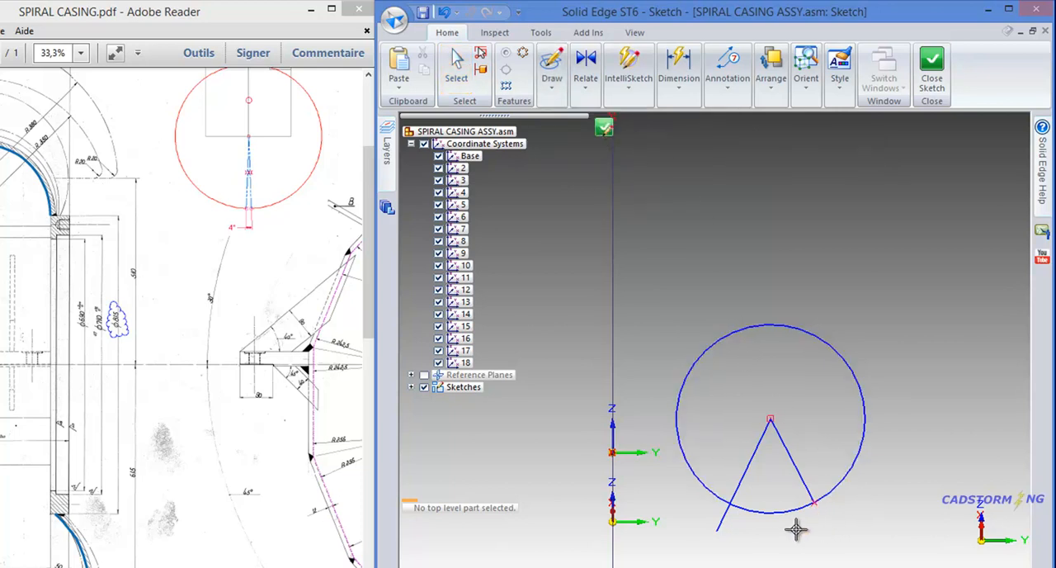
click(719, 520)
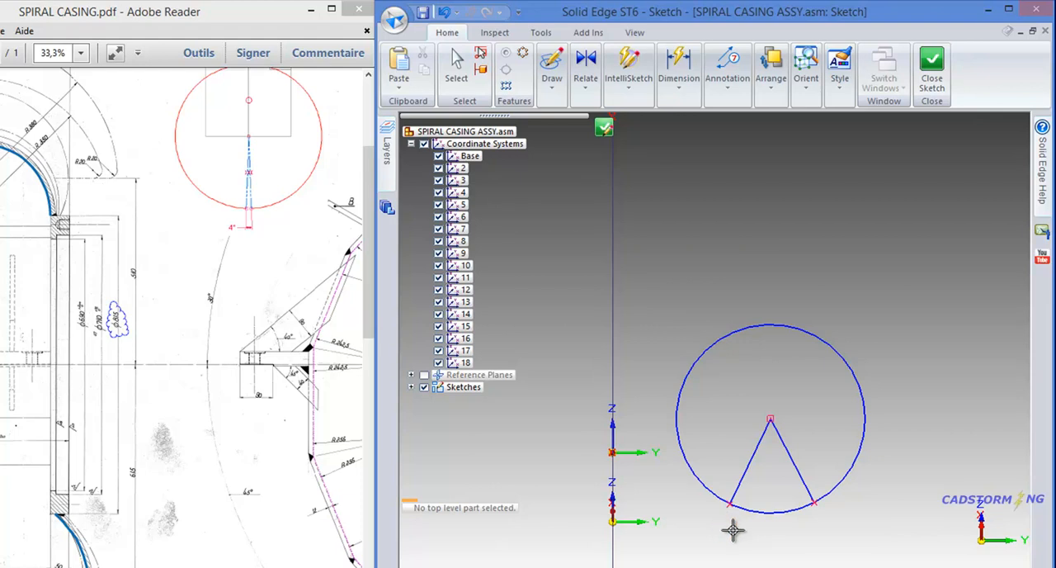
click(767, 512)
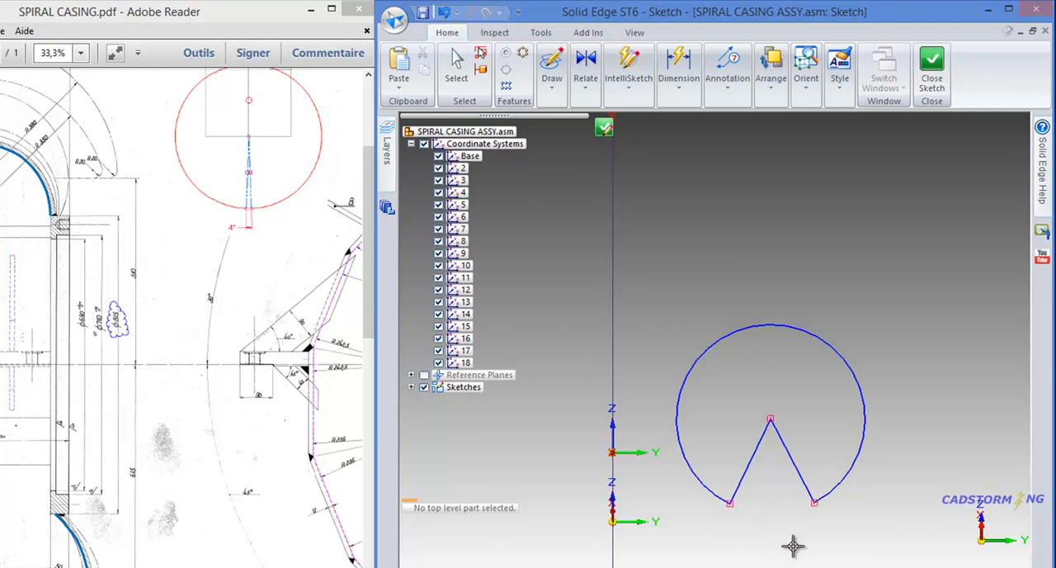
key(Escape)
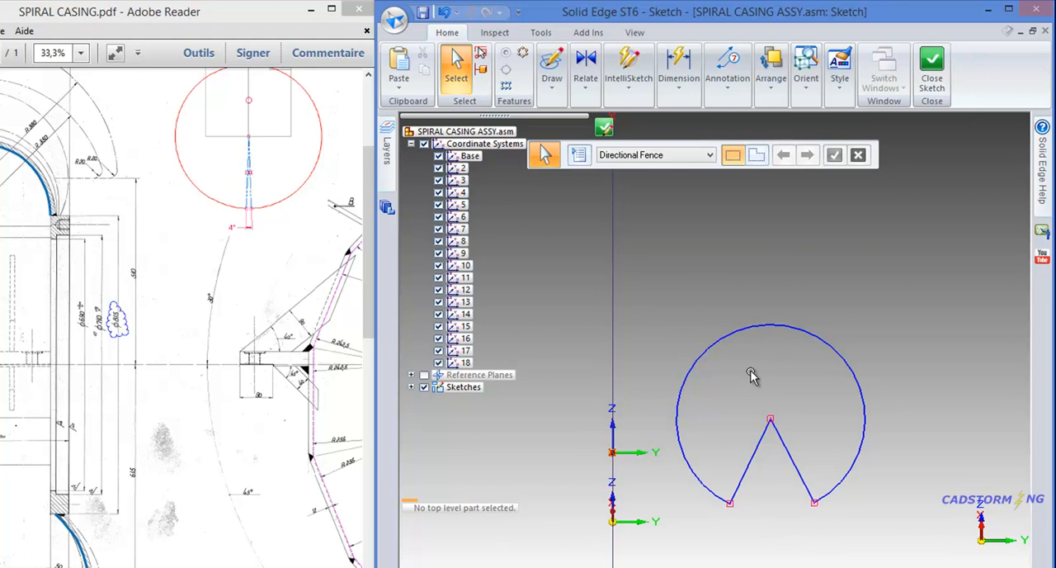
- Examine in 3D how the notched profile sits relative to the section lines and coordinate systems at the spiral's upper end
mouse_move(753, 371)
middle_down()
mouse_move(779, 378)
mouse_move(794, 399)
mouse_move(816, 387)
mouse_move(826, 396)
middle_up()
scroll(841, 419, down, 2)
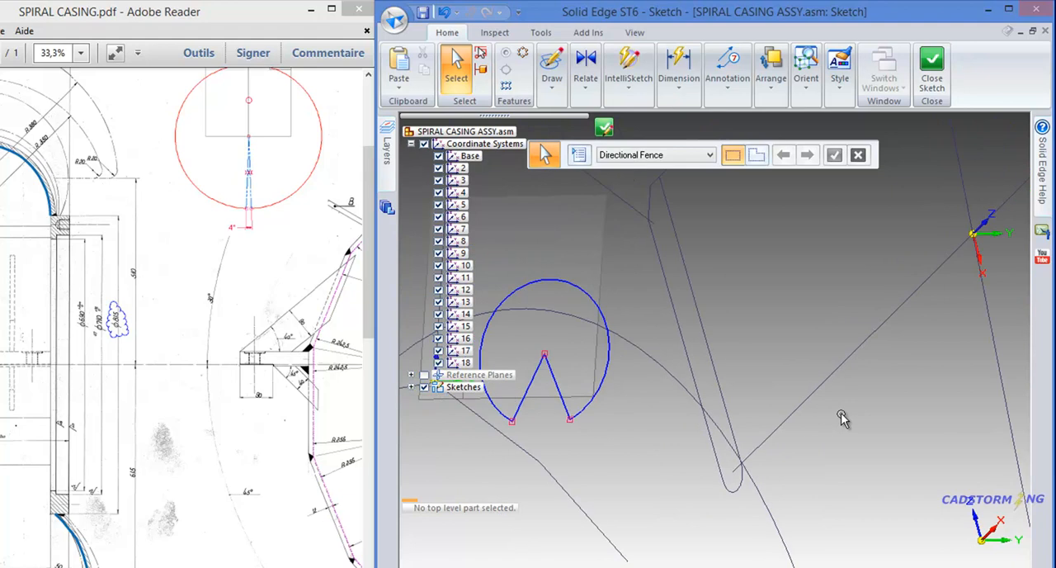
scroll(840, 415, down, 1)
scroll(733, 375, down, 1)
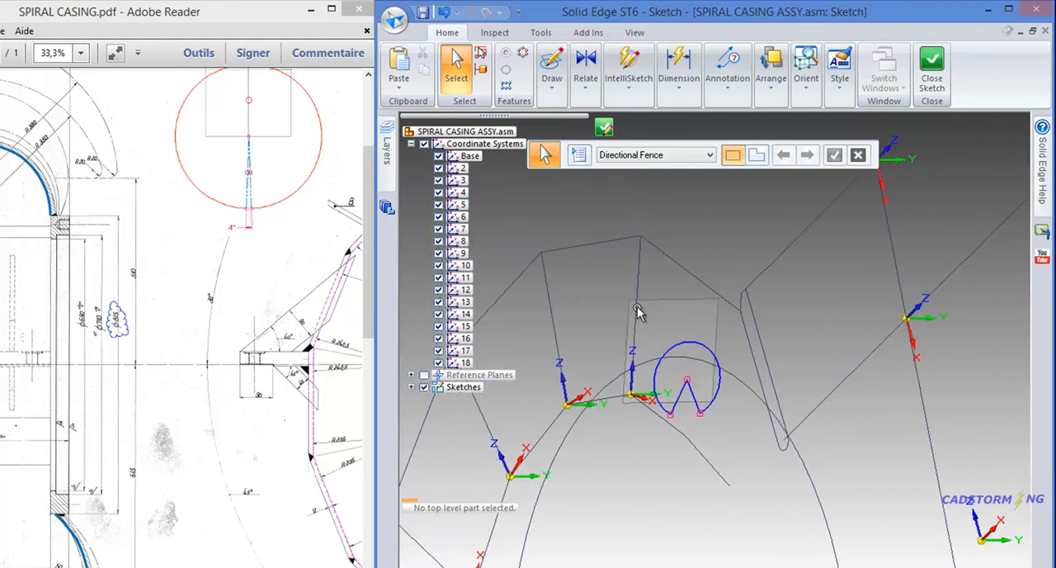
scroll(603, 277, up, 1)
scroll(610, 354, up, 1)
scroll(617, 367, up, 1)
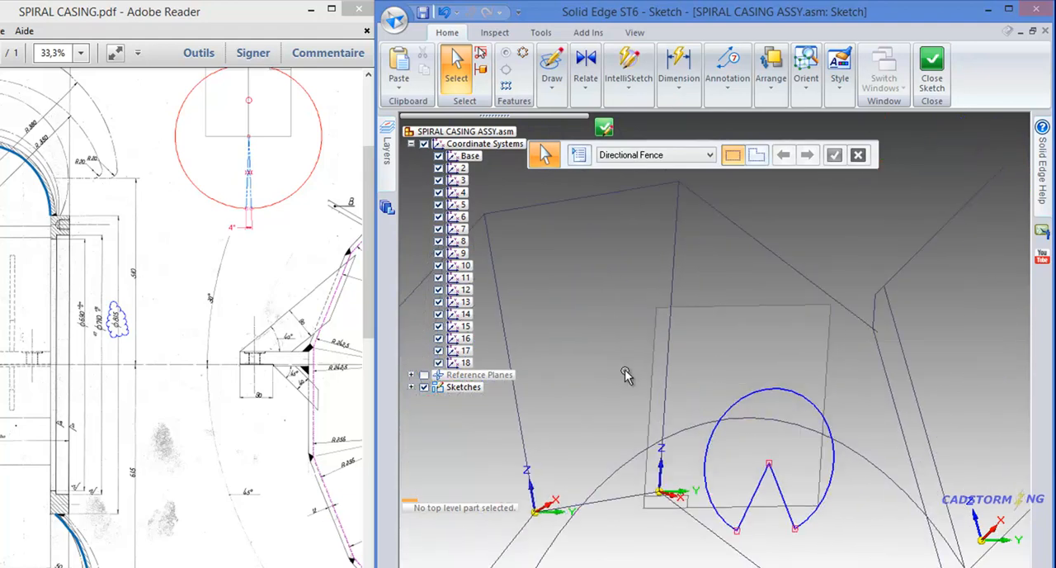
mouse_move(693, 335)
middle_down()
mouse_move(702, 349)
mouse_move(690, 359)
mouse_move(670, 345)
middle_up()
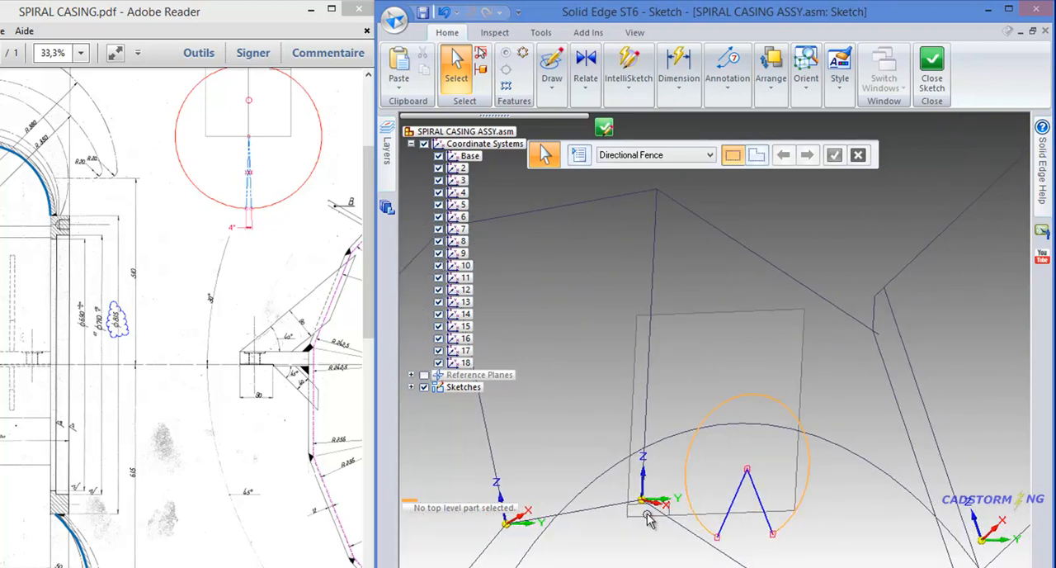
middle_drag(643, 518, 646, 533)
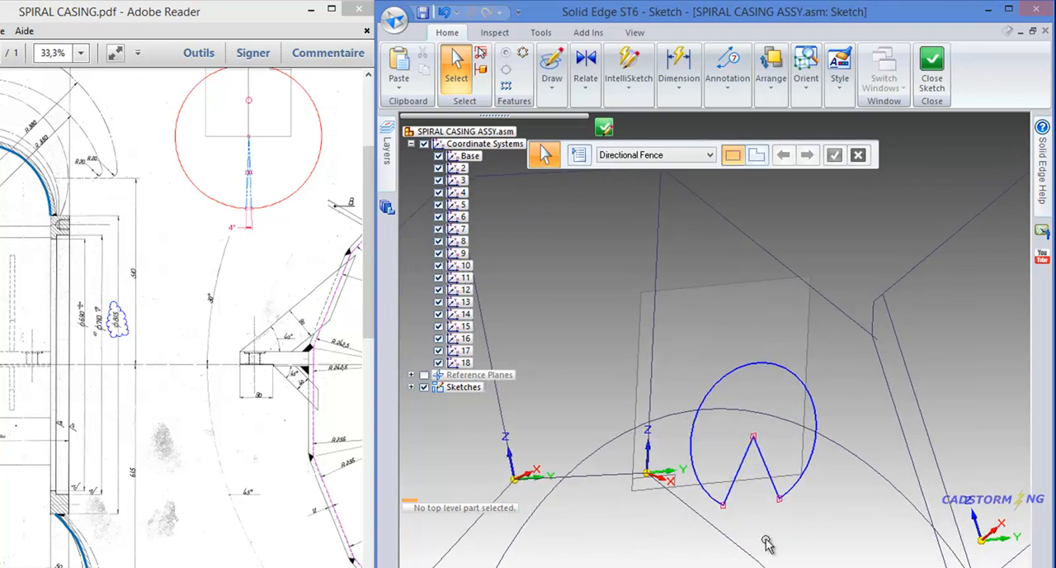
scroll(753, 518, down, 1)
middle_drag(661, 399, 600, 356)
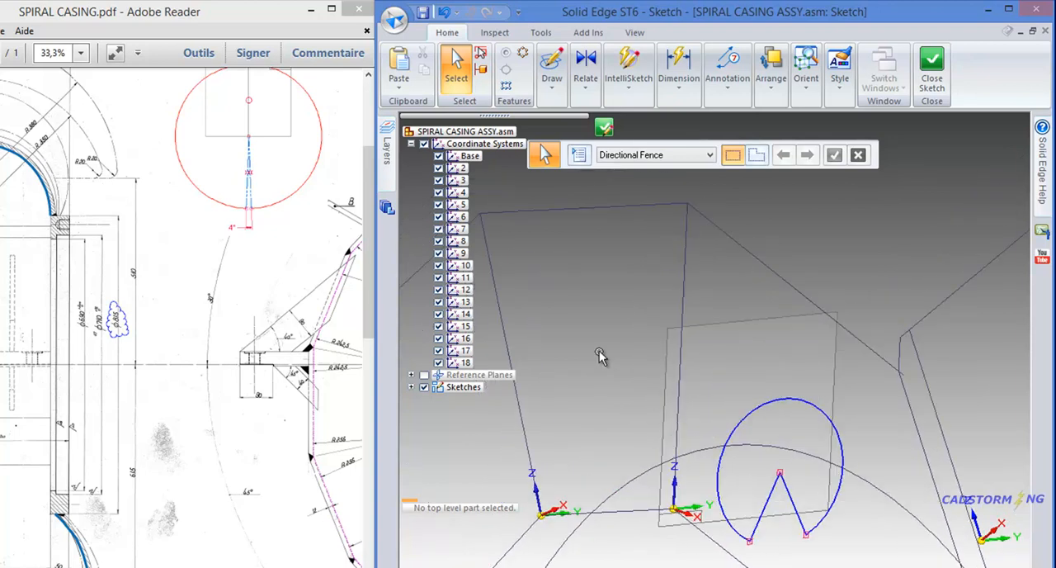
- Connect the arc's topmost silhouette point to the section line's upper end, with Silhouette point active in the IntelliSketch relationships
right_click(599, 239)
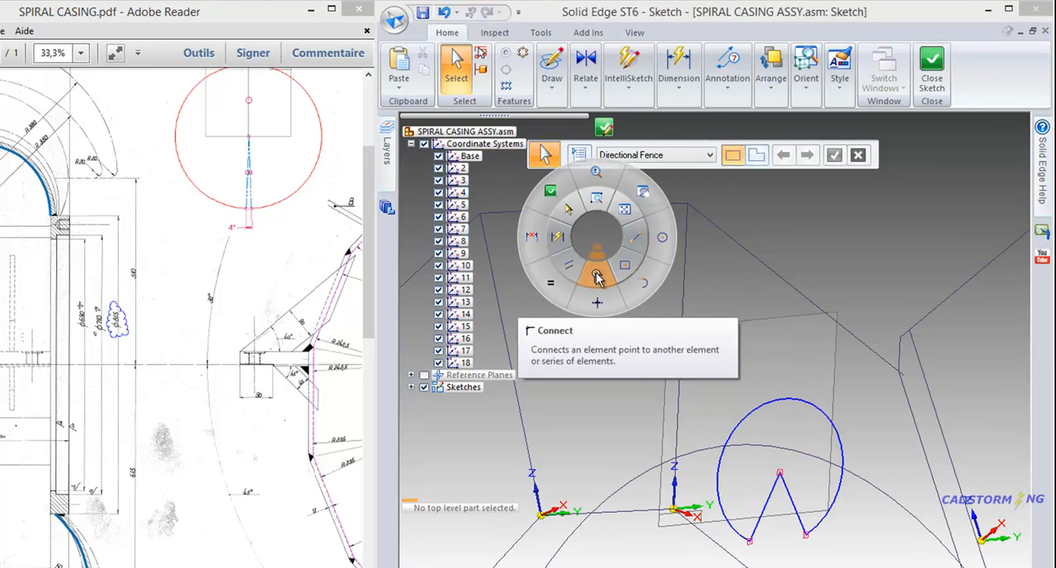
click(598, 278)
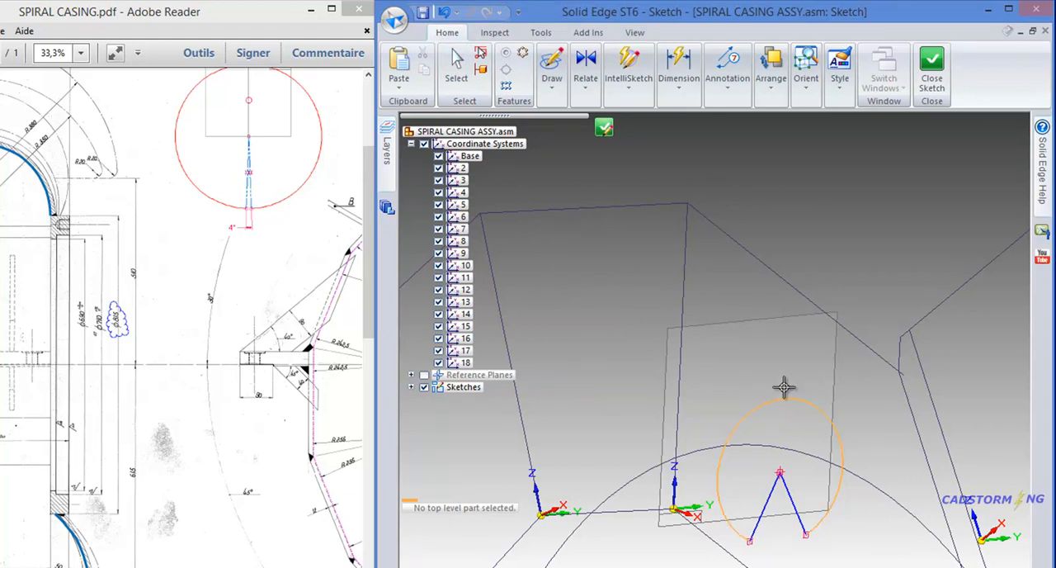
click(631, 92)
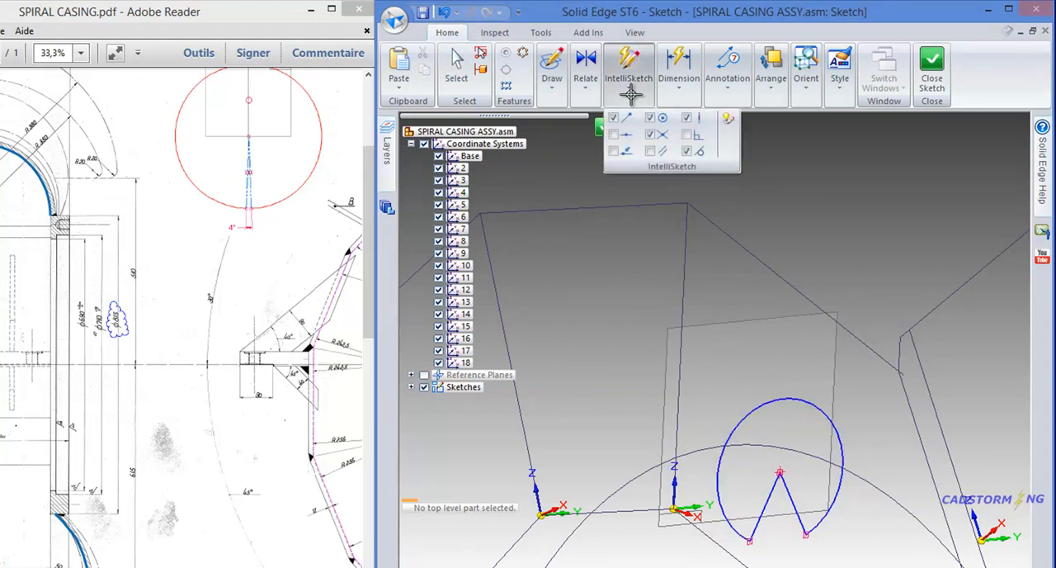
click(729, 120)
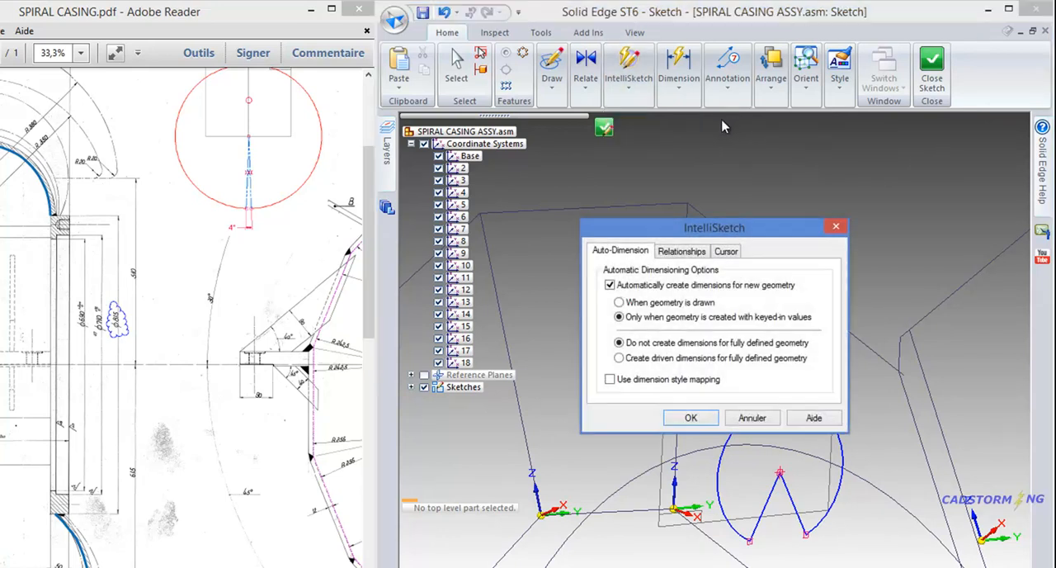
click(680, 252)
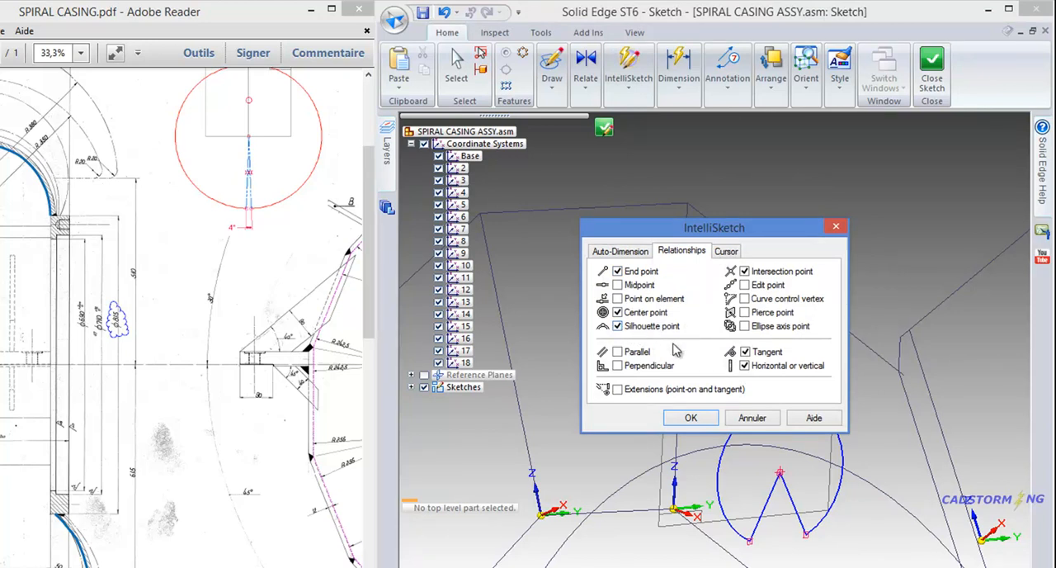
click(691, 417)
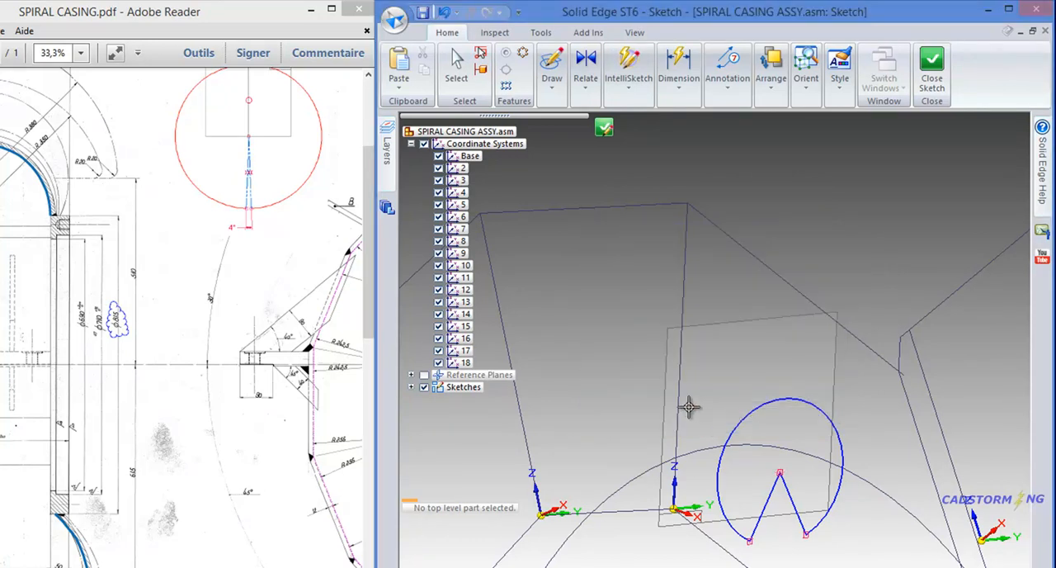
click(789, 399)
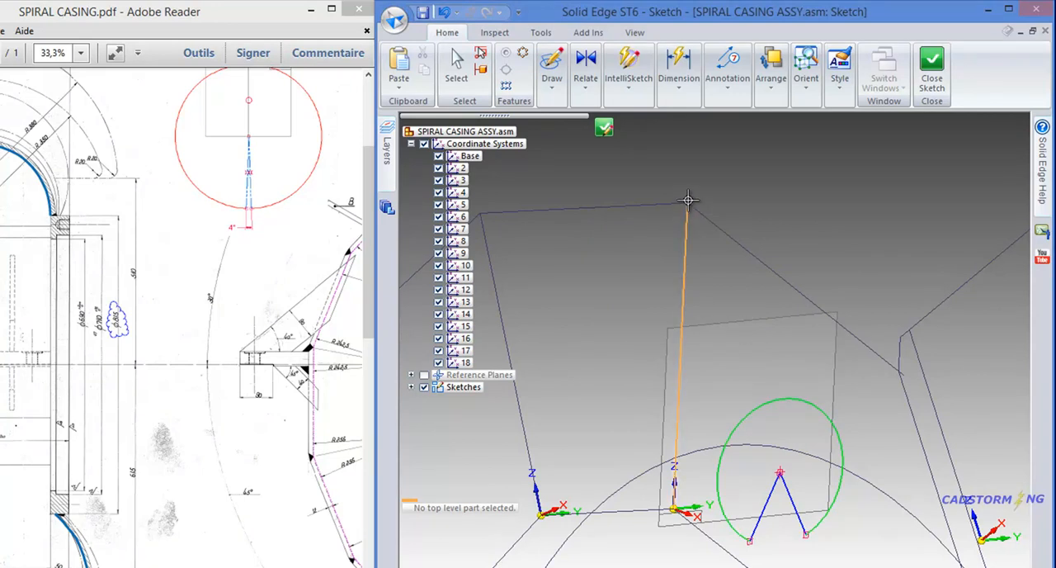
click(687, 199)
- Connect the arc's center, where the two notch lines meet, to the origin of the section's coordinate system
scroll(715, 248, down, 1)
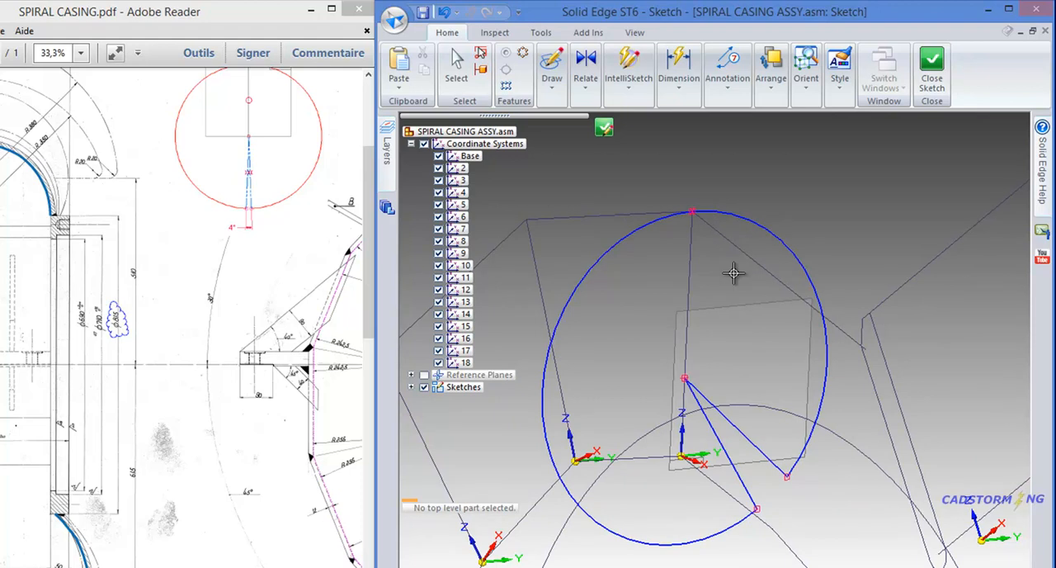
click(686, 380)
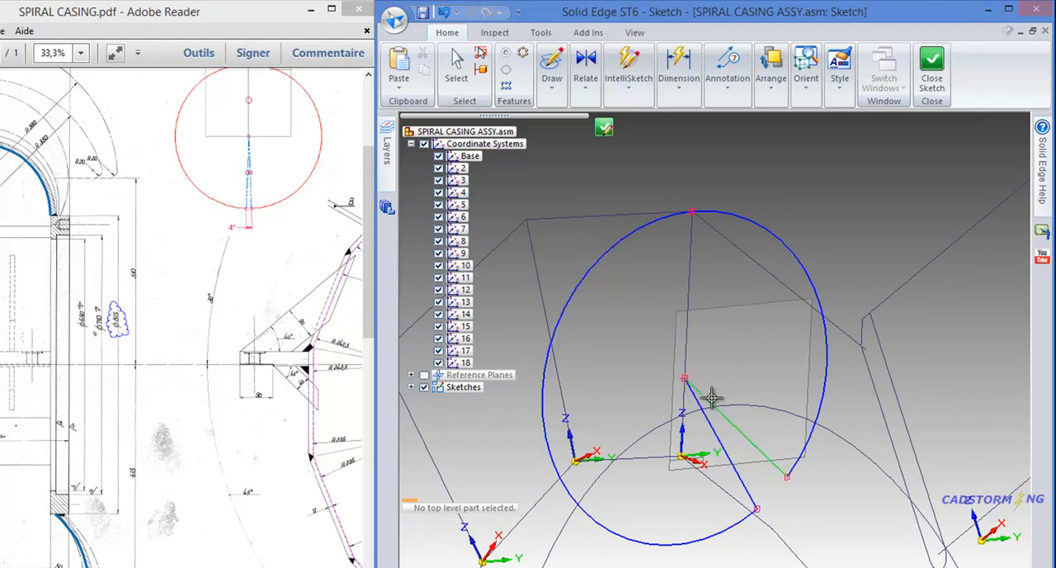
scroll(677, 468, up, 3)
scroll(678, 462, up, 2)
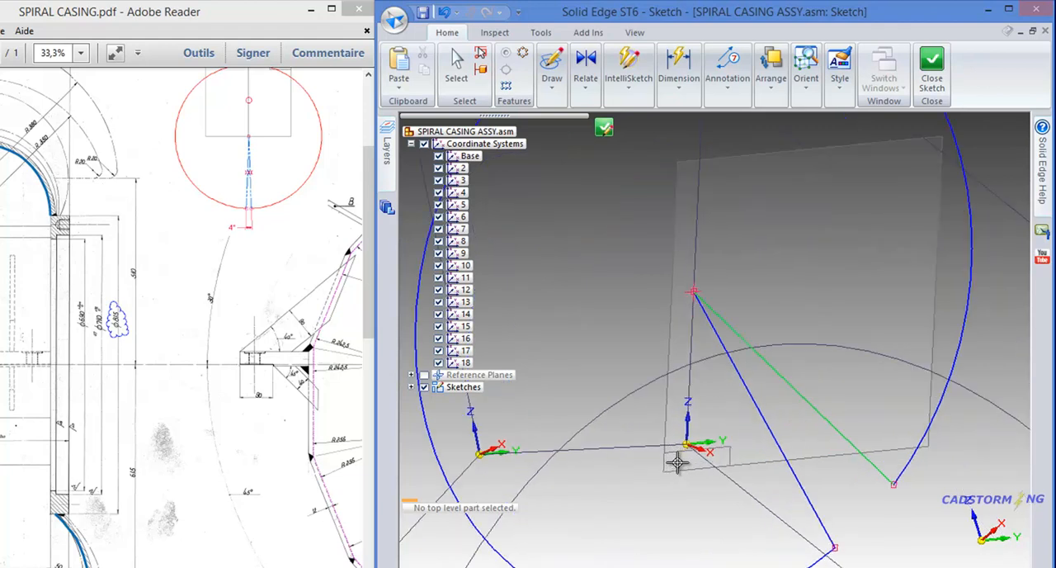
scroll(689, 442, up, 2)
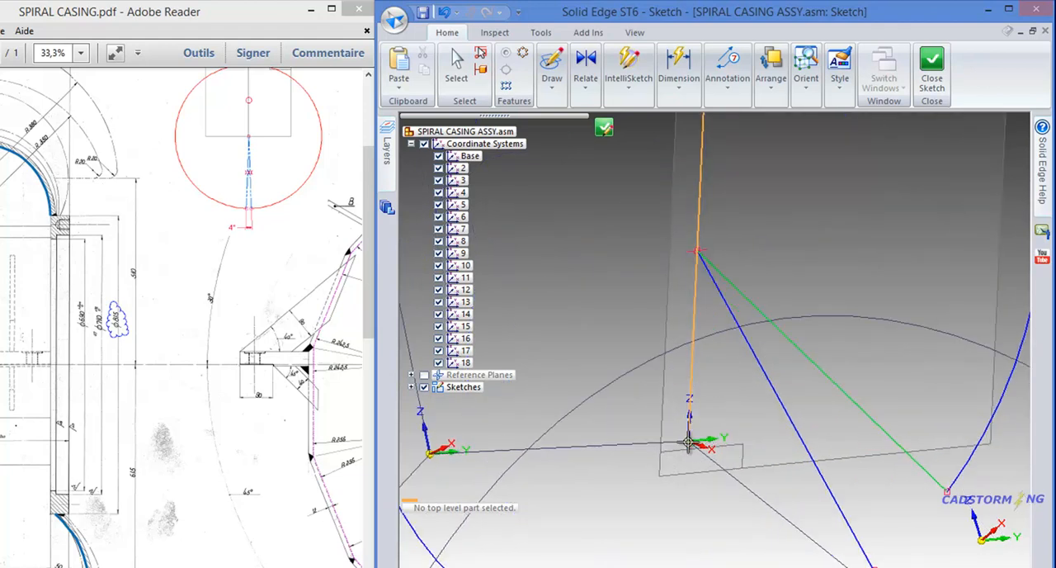
scroll(726, 405, down, 1)
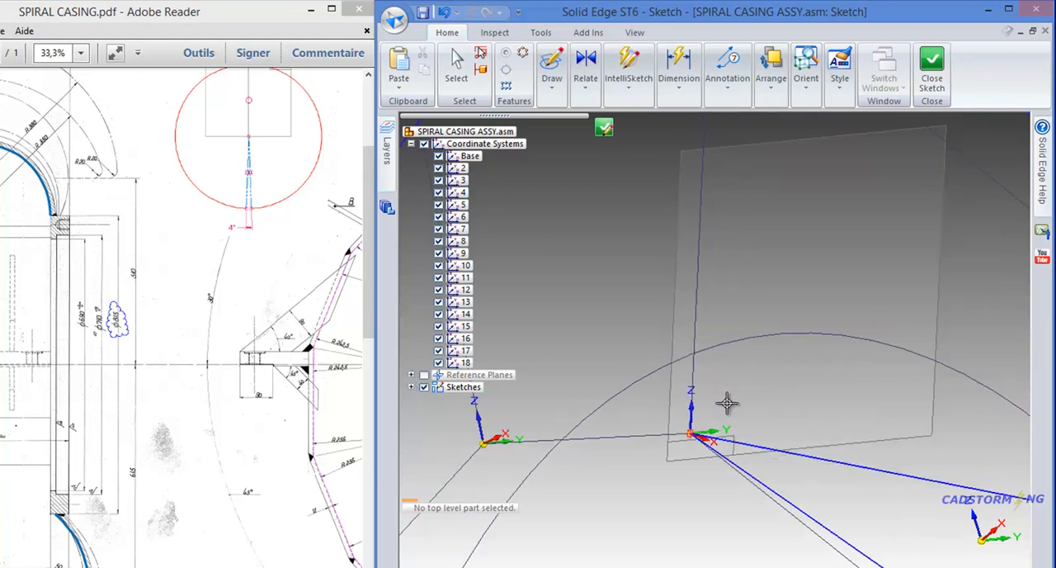
scroll(731, 396, down, 1)
scroll(731, 396, down, 1)
scroll(731, 396, down, 3)
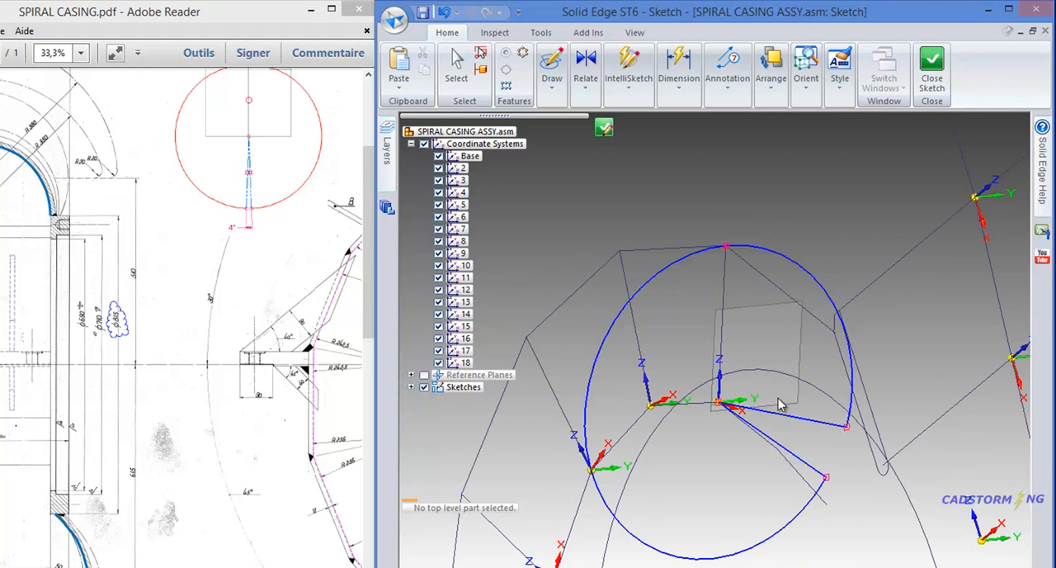
key(Escape)
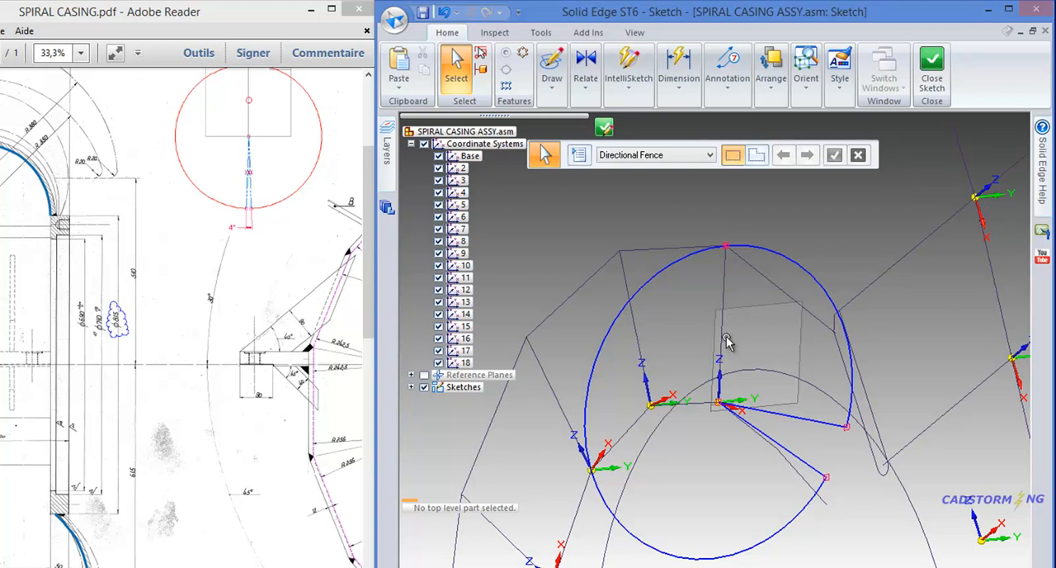
- Start a Symmetric relationship with the section line from the coordinate-system origin to the arc's top as the symmetry axis
click(586, 93)
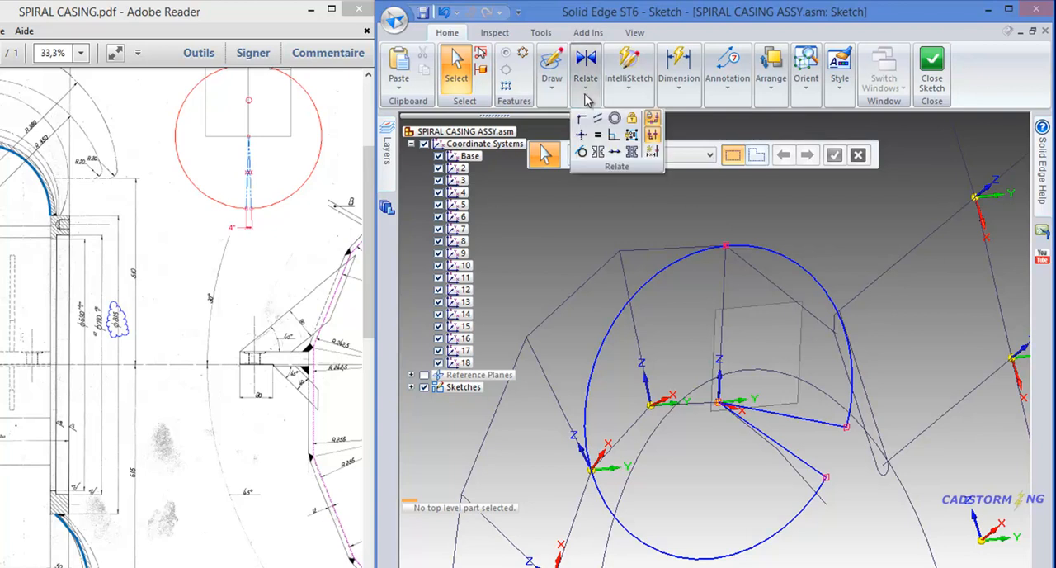
click(597, 153)
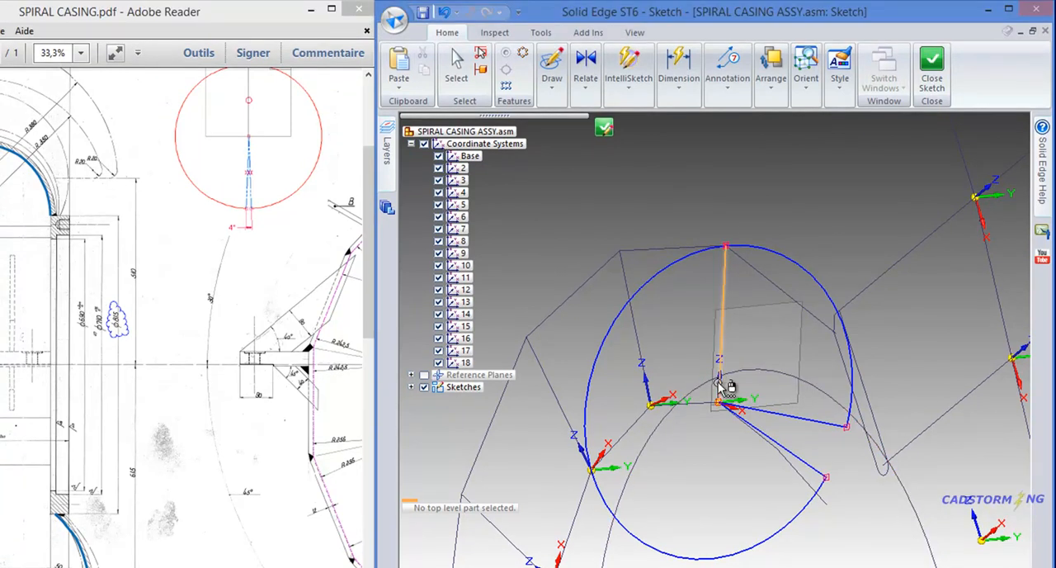
right_click(720, 386)
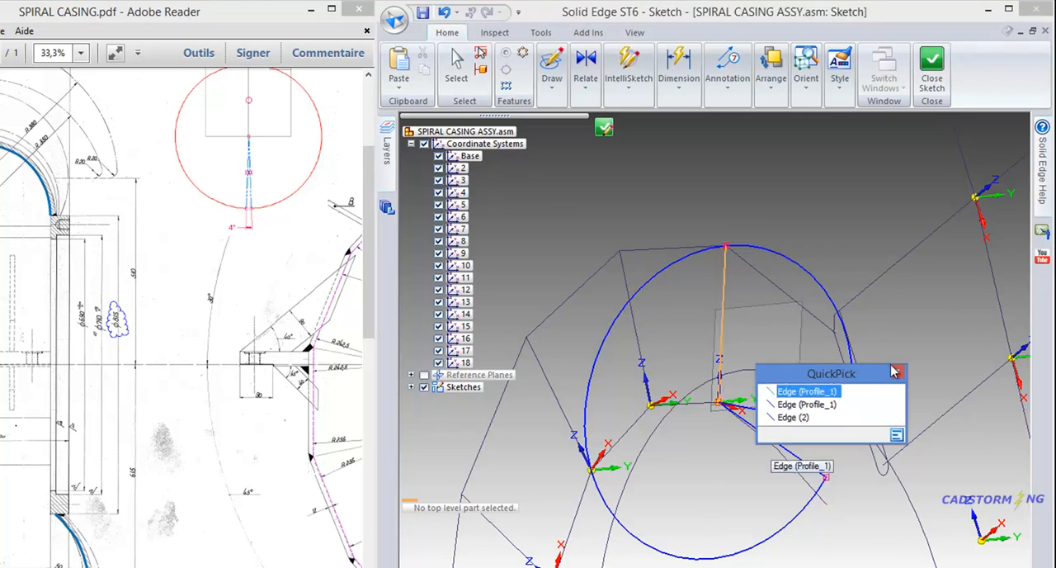
click(826, 392)
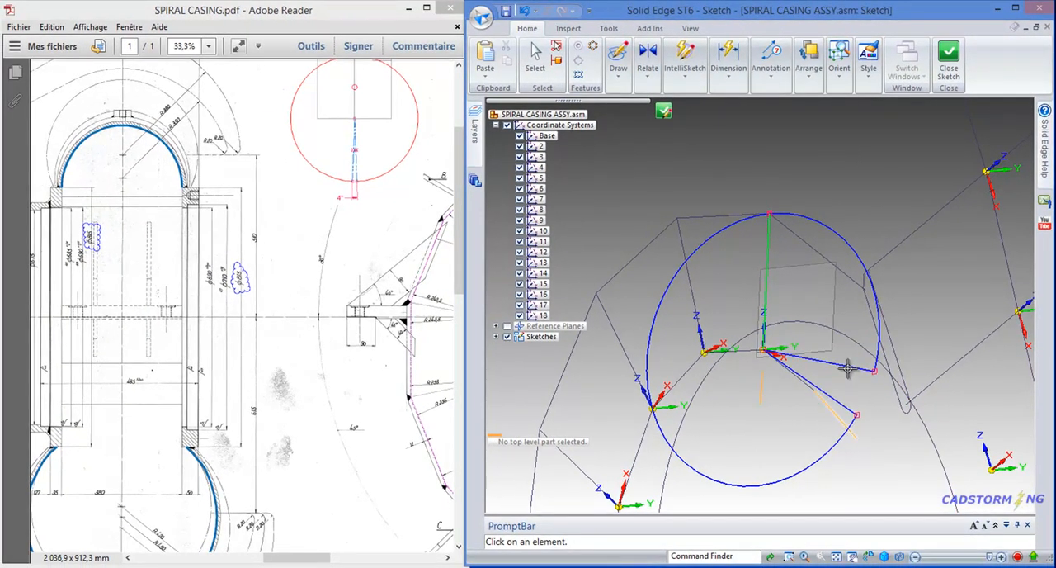
- Try to make the two notch lines symmetric about the section line while both lie on the same side of it
click(847, 363)
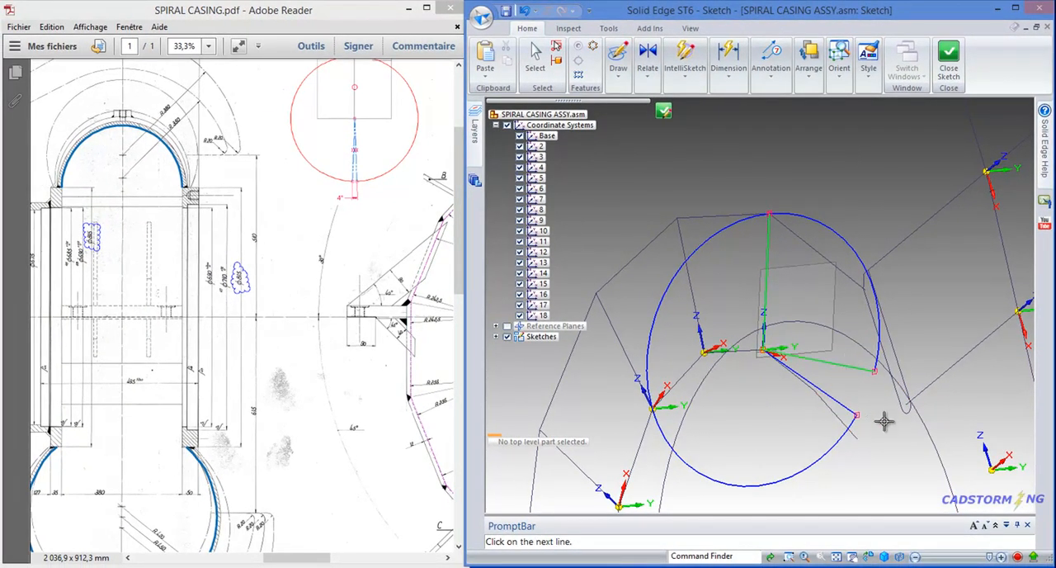
click(847, 402)
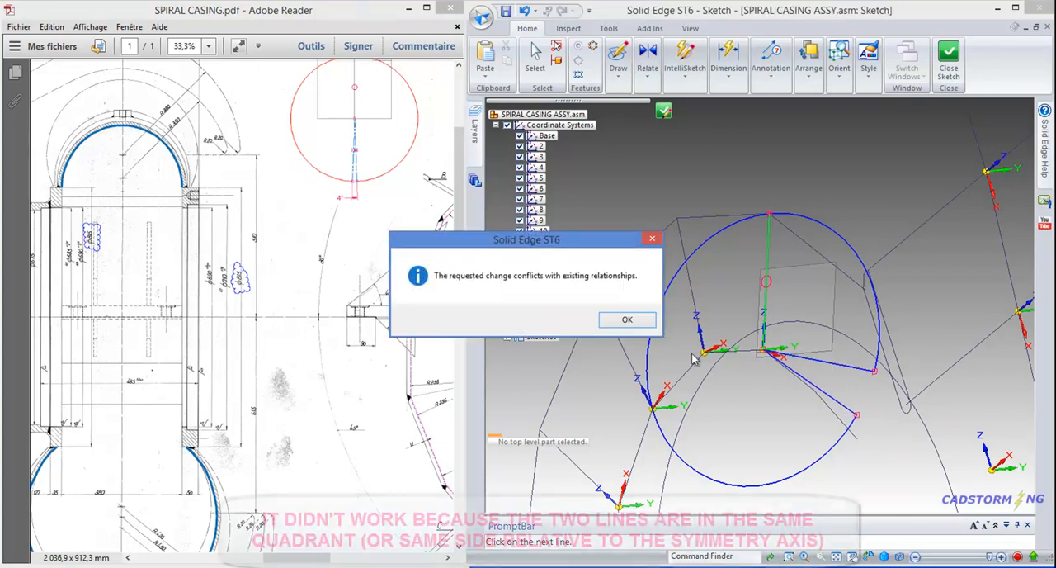
click(627, 320)
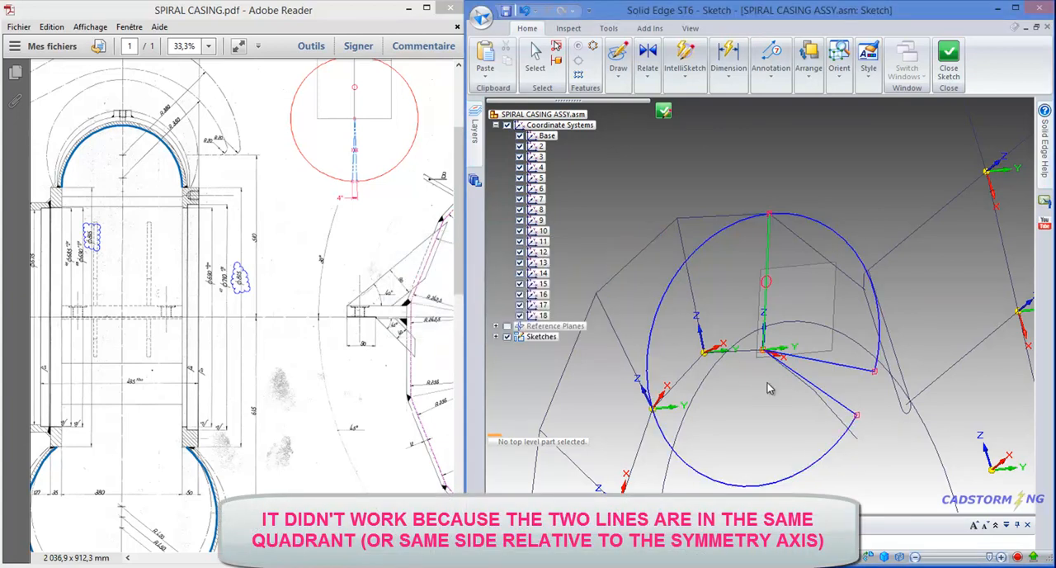
key(Escape)
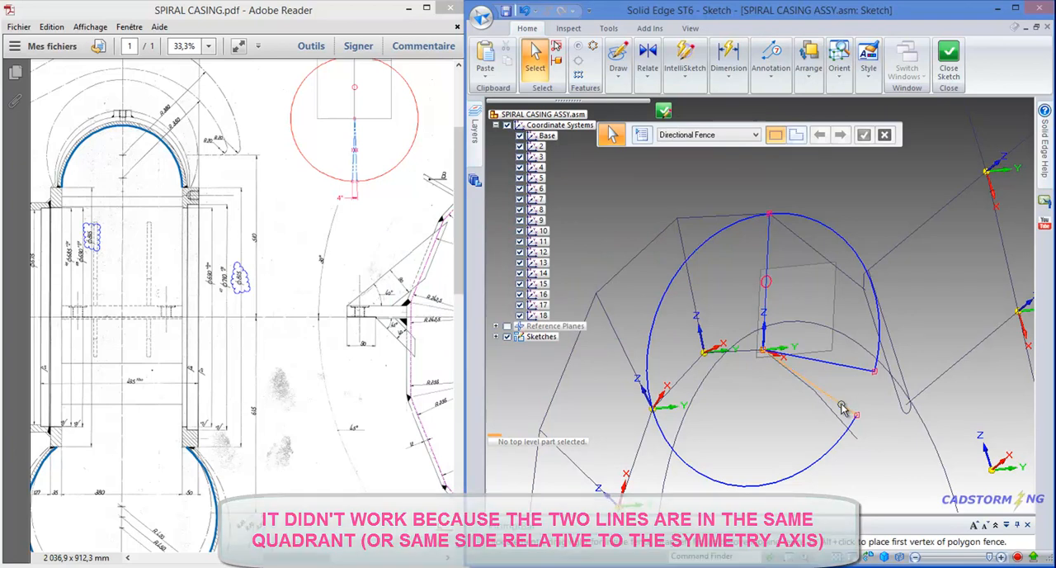
- Move the lower notch line's free end across the symmetry axis and make the two notch lines symmetric about the section line
click(845, 406)
drag(858, 417, 722, 468)
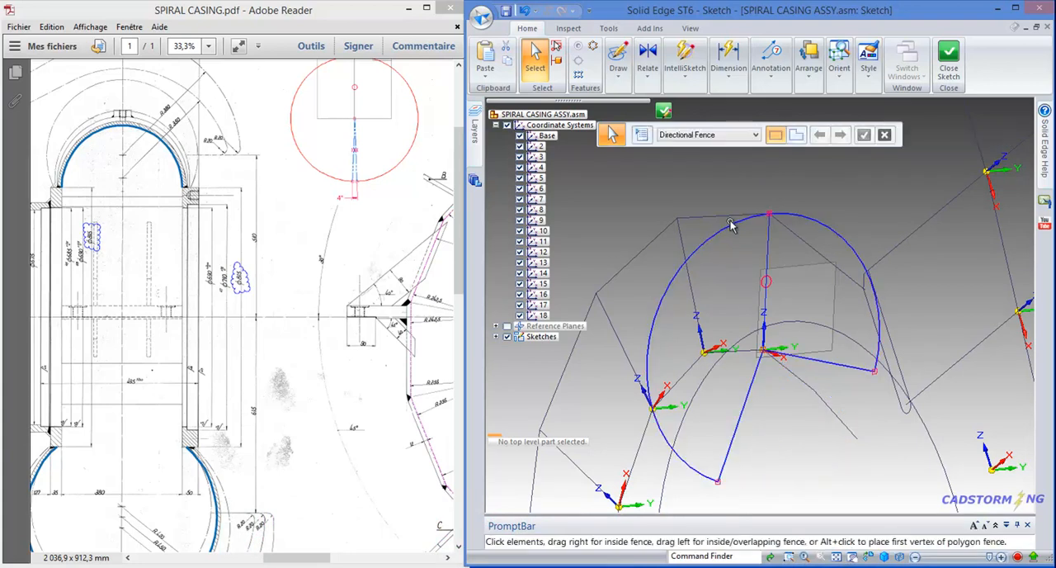
click(651, 81)
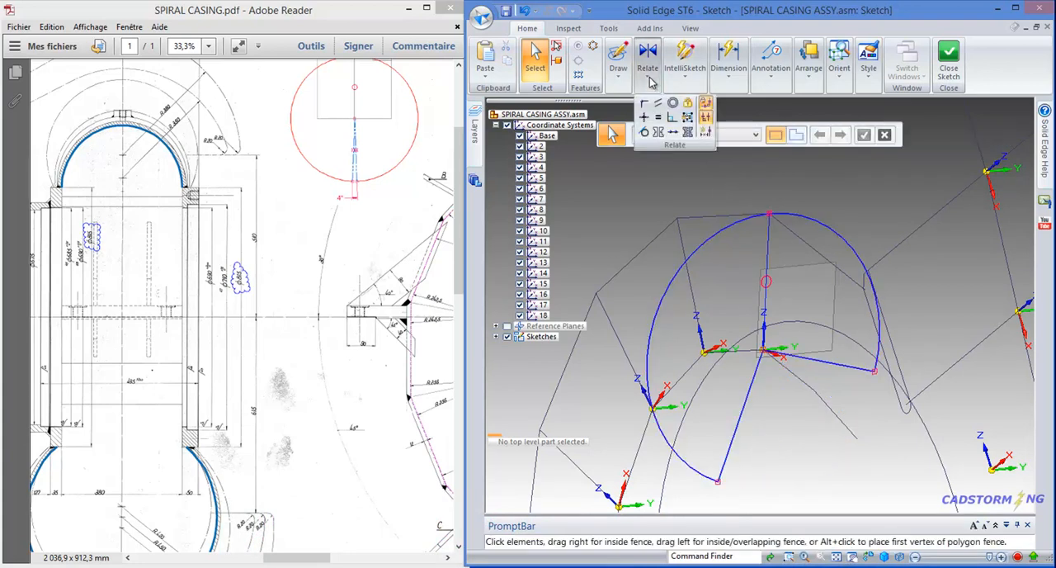
click(658, 133)
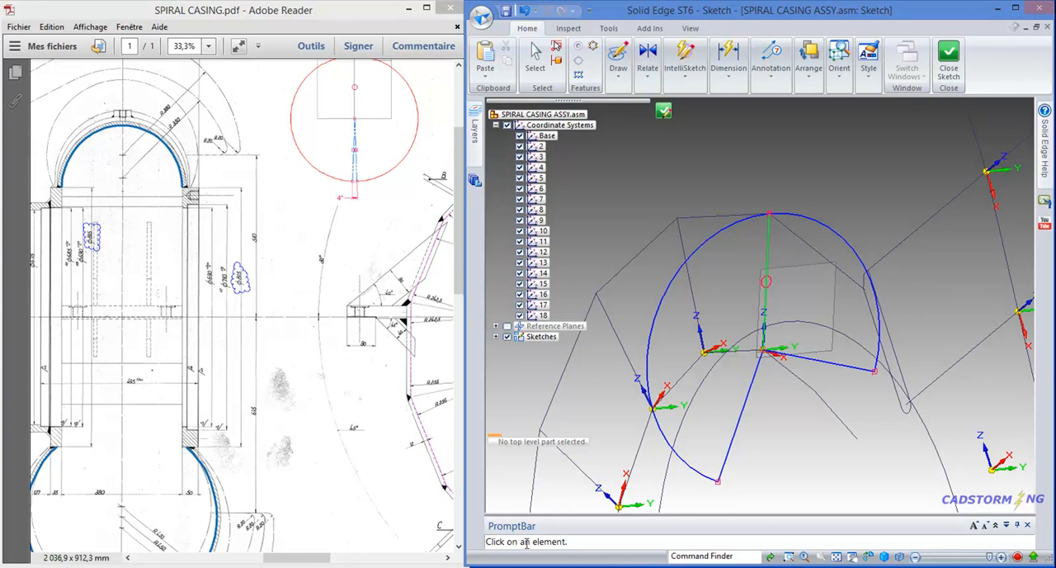
click(841, 365)
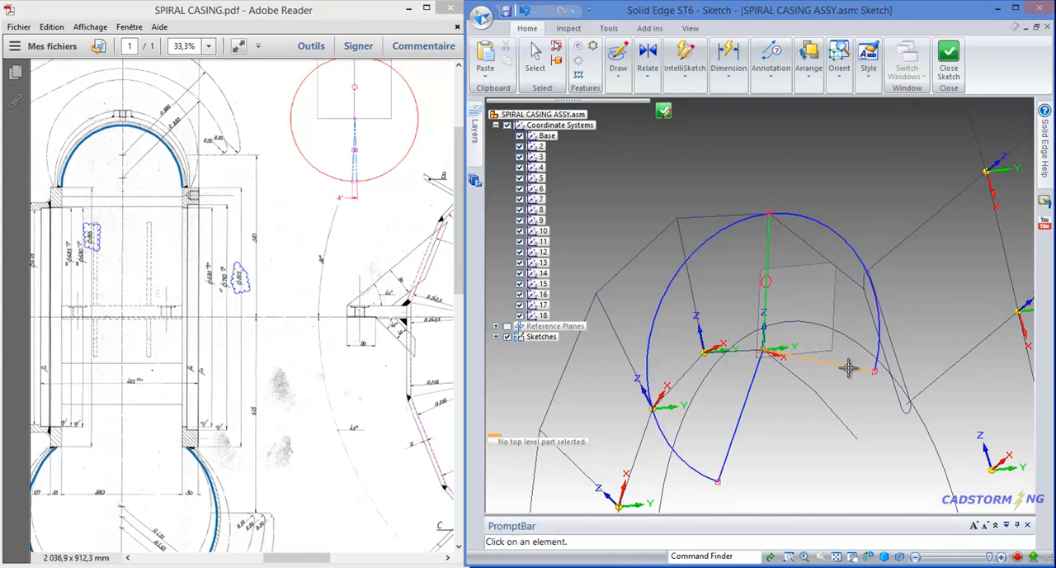
click(723, 465)
key(Escape)
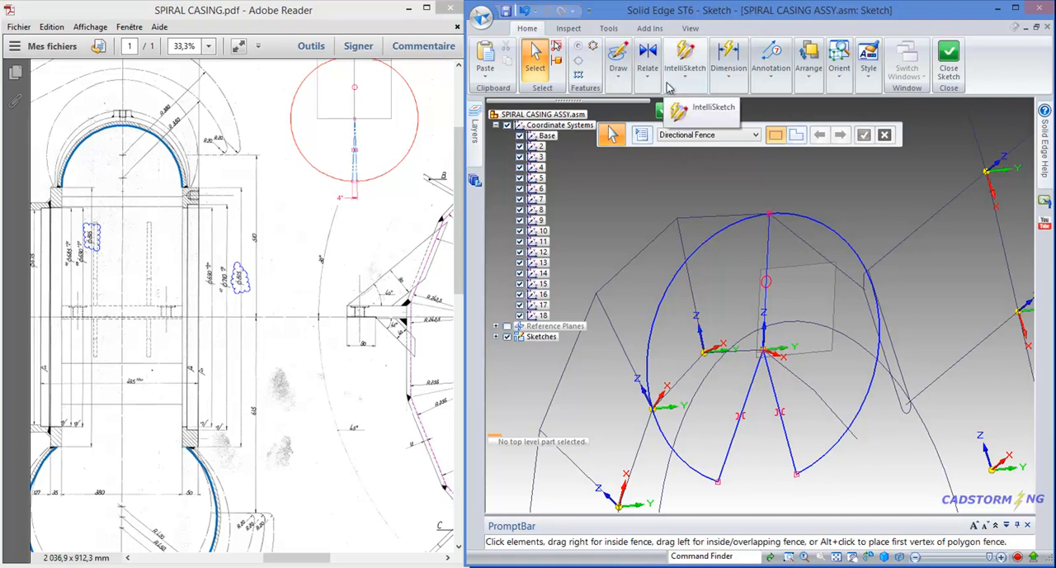
- Dimension the angle between the two notch lines and set it to 4 degrees
click(729, 80)
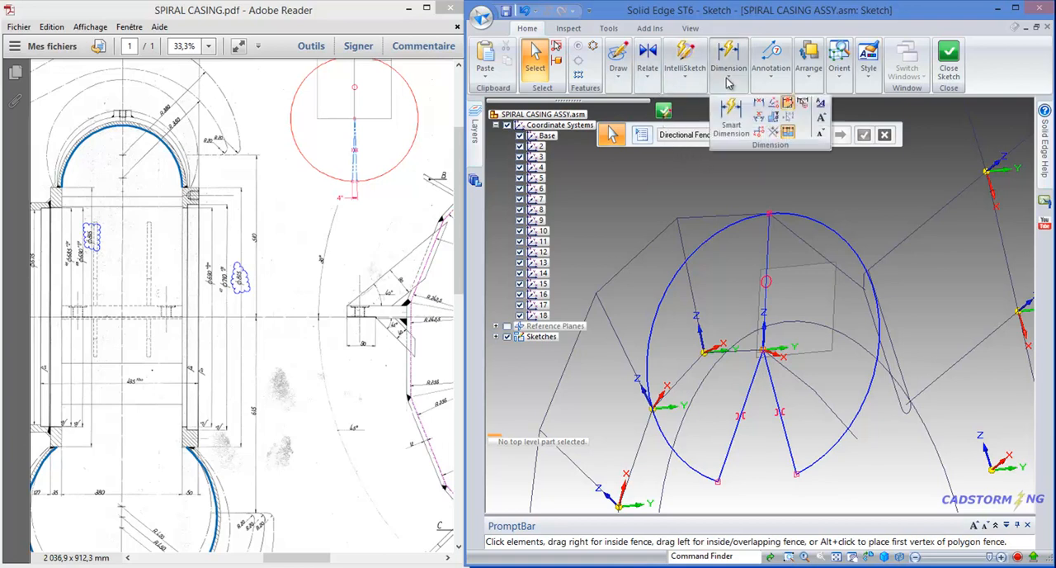
click(759, 118)
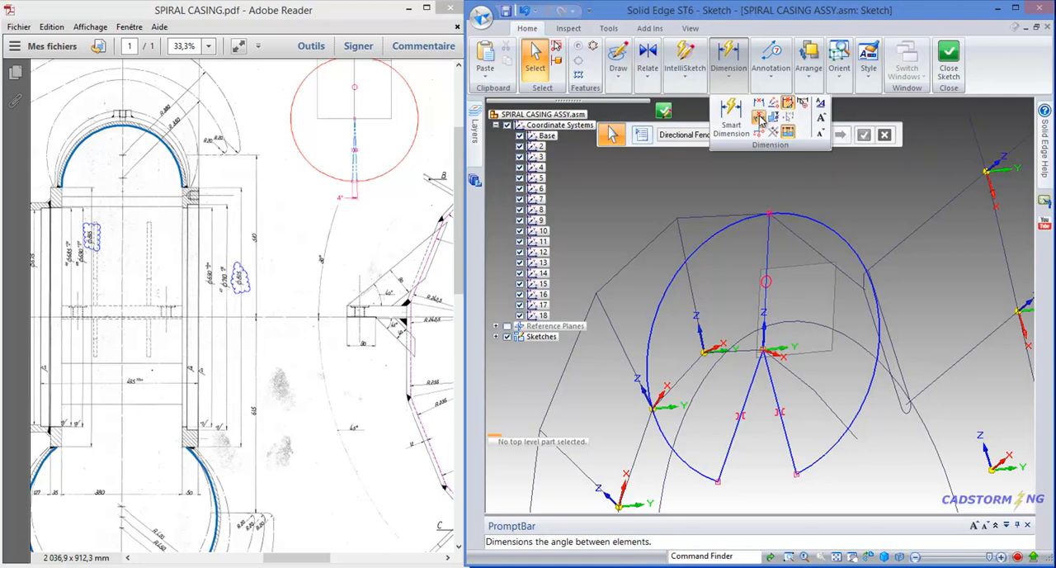
click(729, 453)
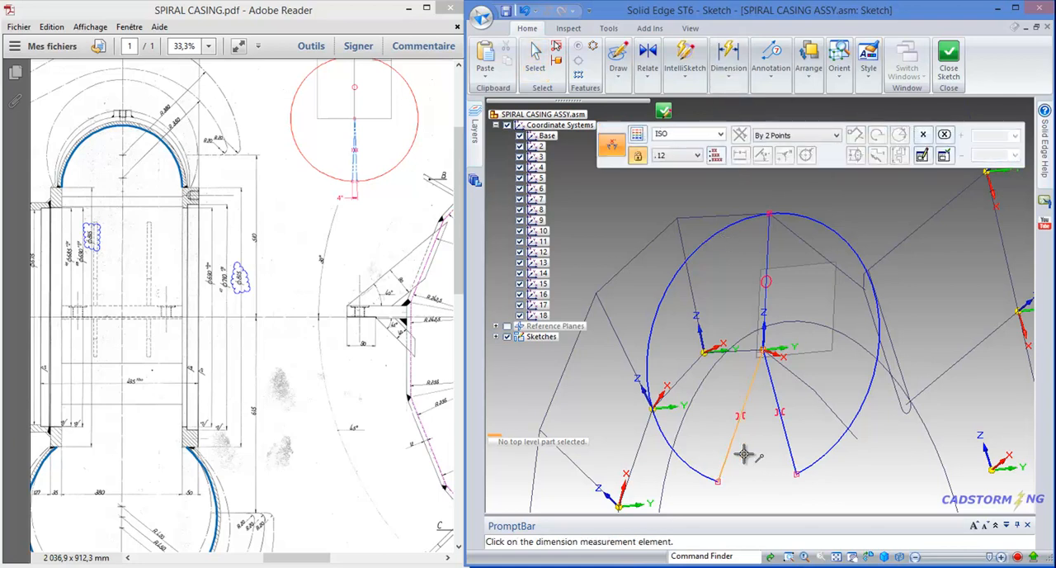
click(790, 449)
click(767, 499)
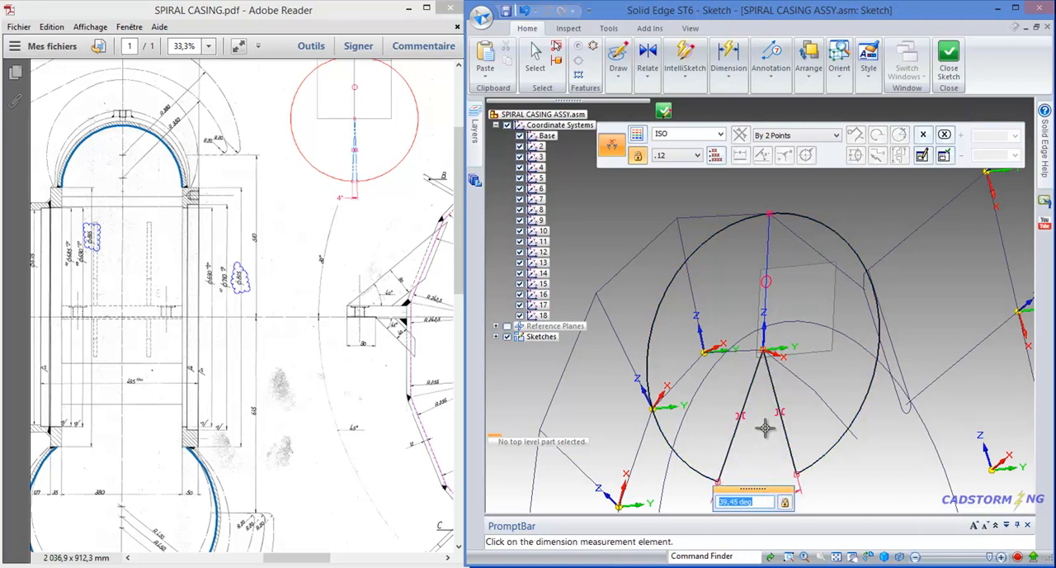
text(4)
key(Return)
key(Escape)
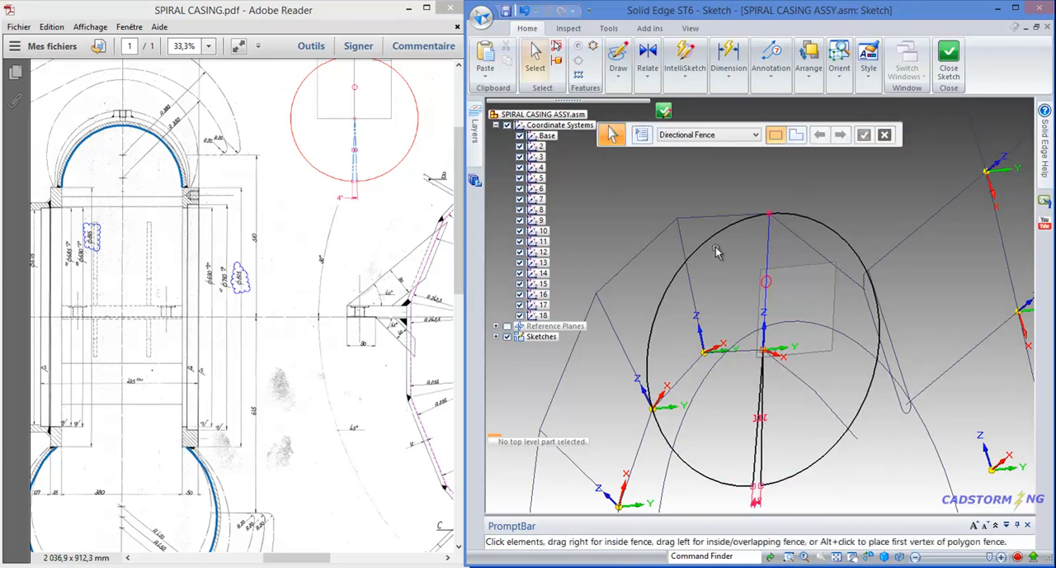
- Close the notched profile sketch, name it 2 and finish it
scroll(763, 248, down, 2)
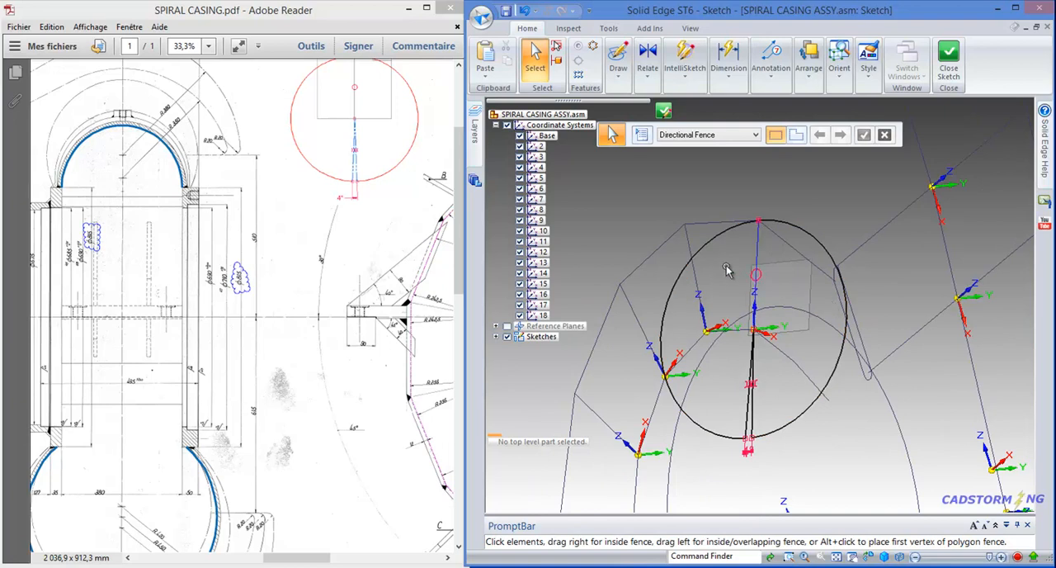
mouse_move(738, 276)
middle_down()
mouse_move(769, 280)
mouse_move(792, 240)
middle_up()
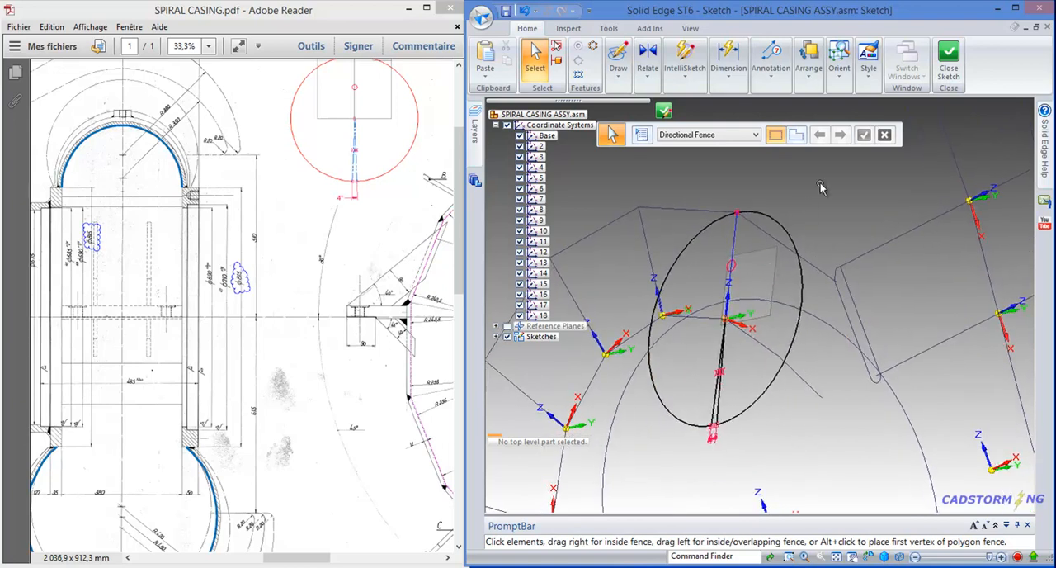
click(947, 73)
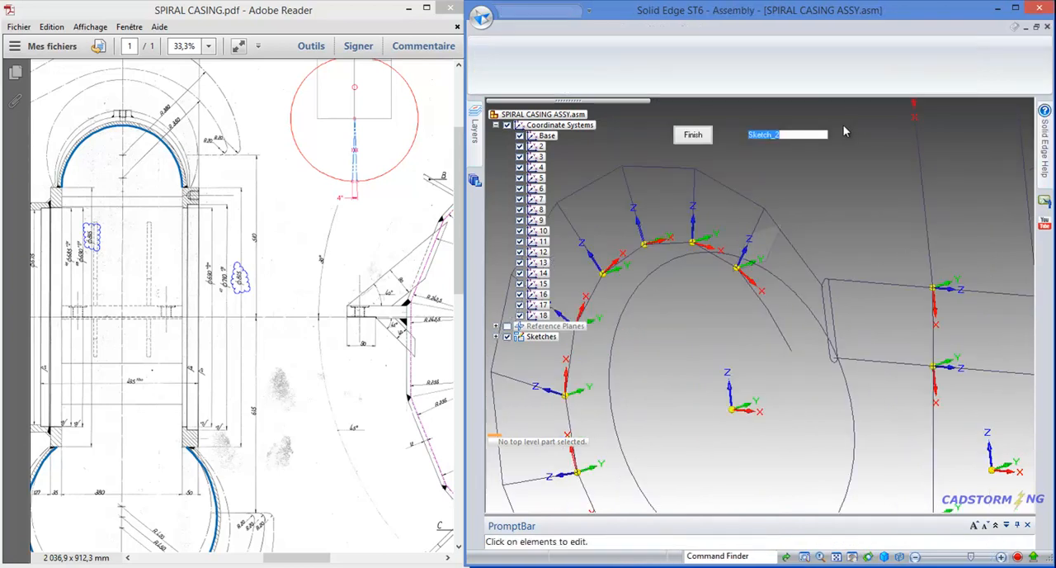
double_click(788, 138)
text(2)
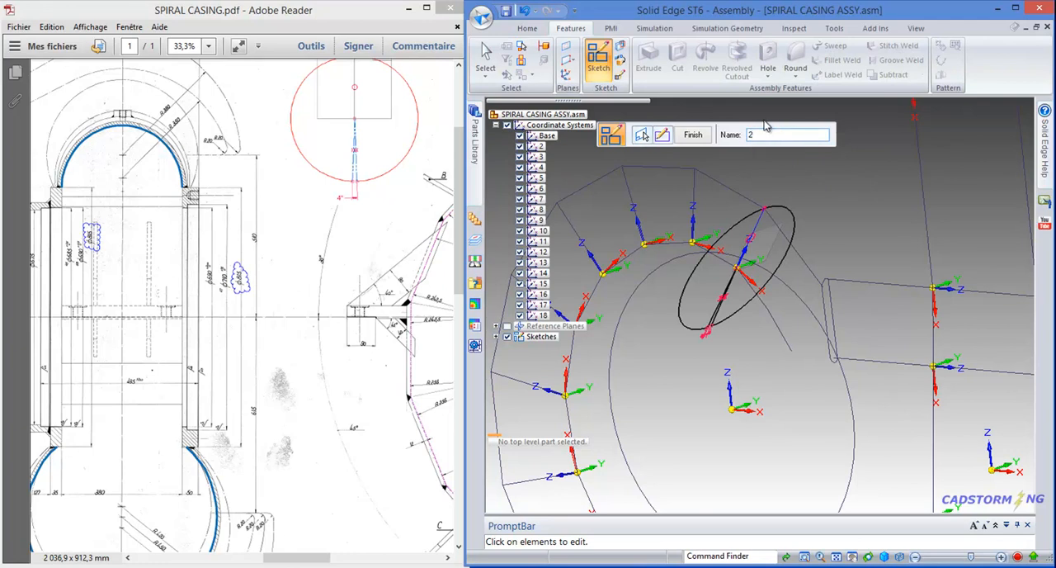
click(706, 137)
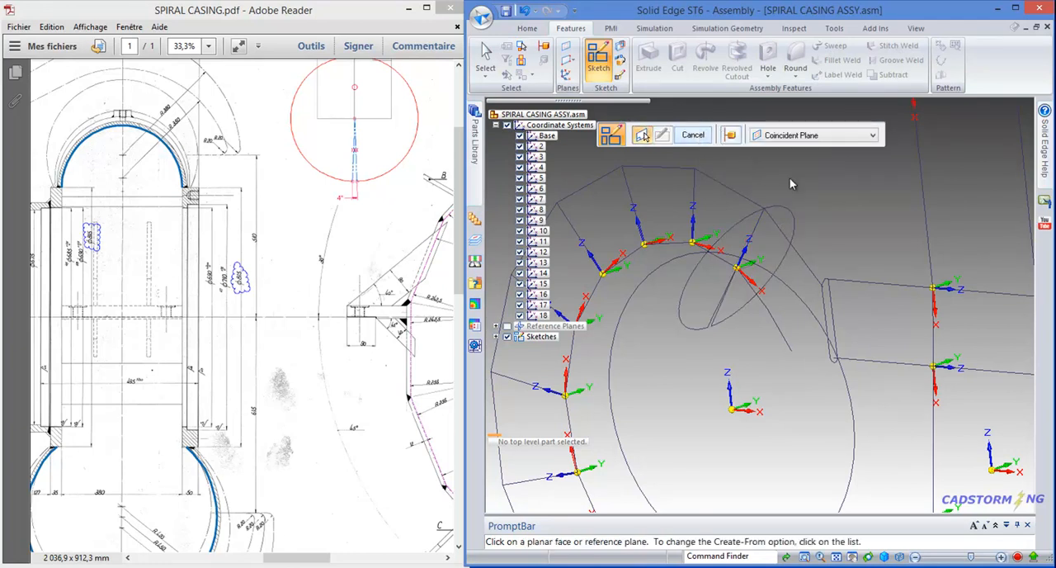
scroll(815, 397, down, 1)
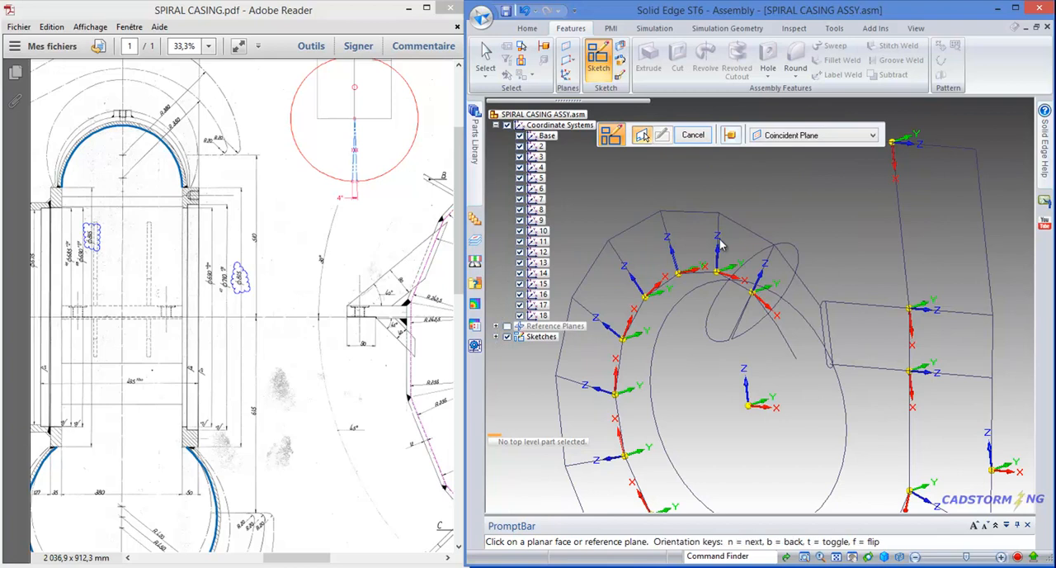
scroll(714, 206, up, 1)
scroll(757, 257, up, 2)
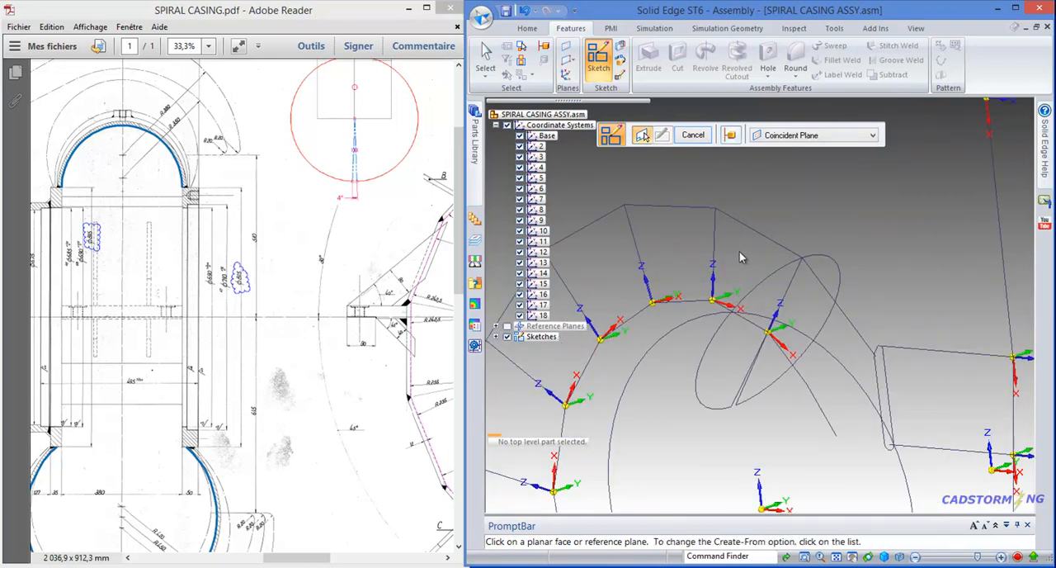
middle_drag(753, 250, 746, 251)
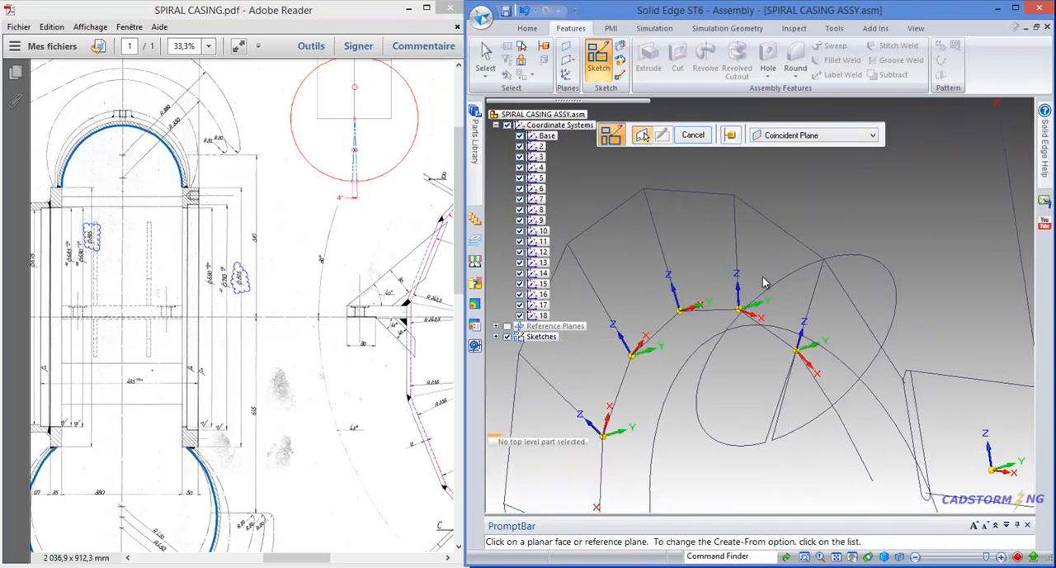
scroll(751, 282, up, 1)
scroll(760, 304, up, 1)
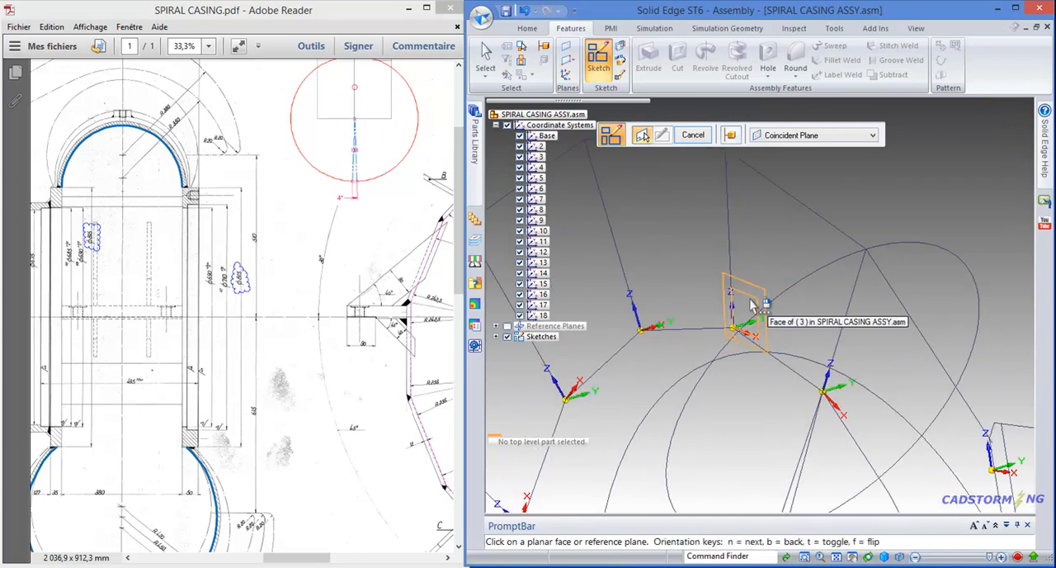
right_click(751, 304)
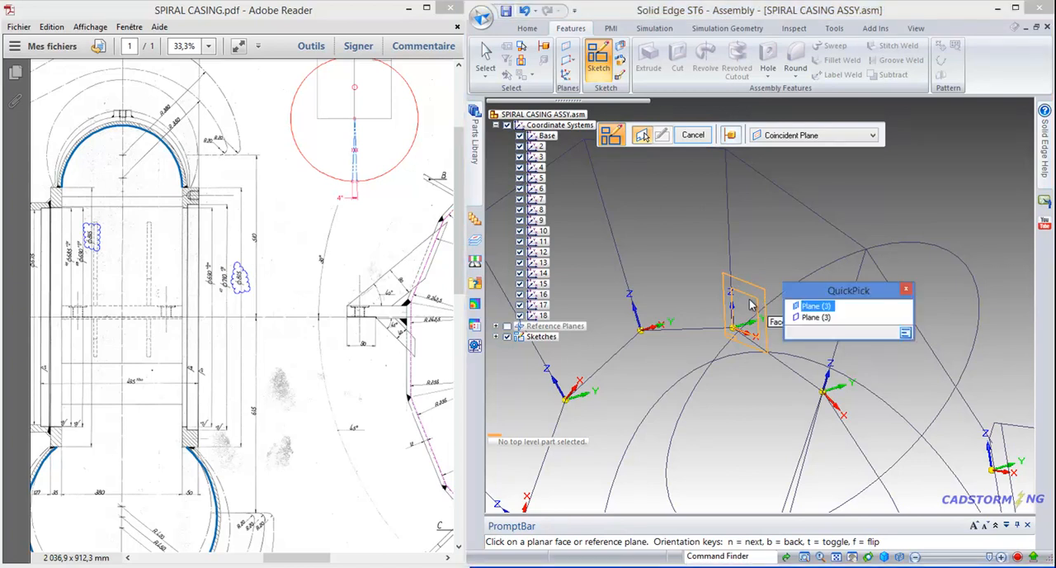
click(807, 316)
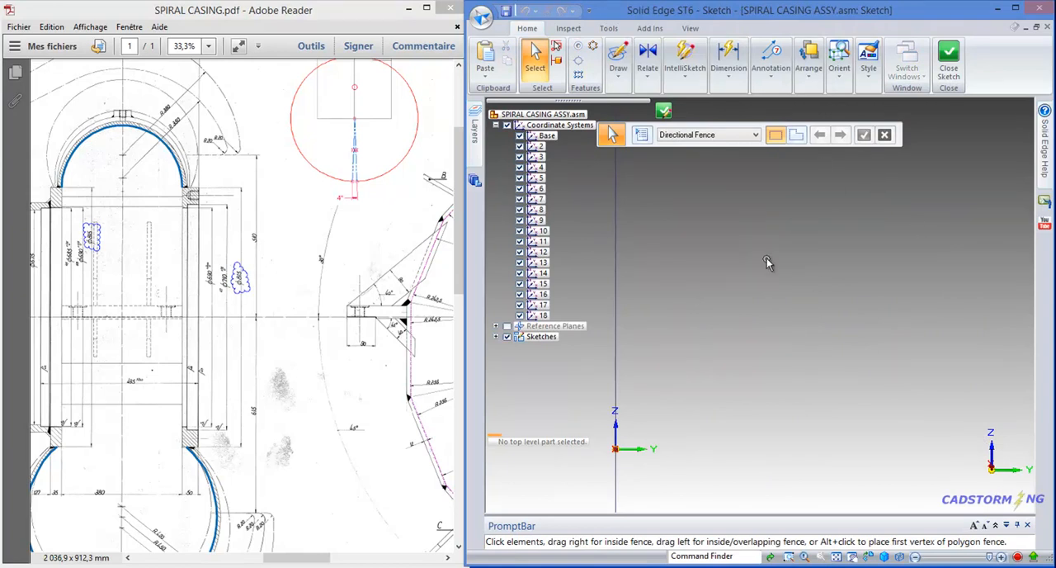
scroll(788, 284, down, 3)
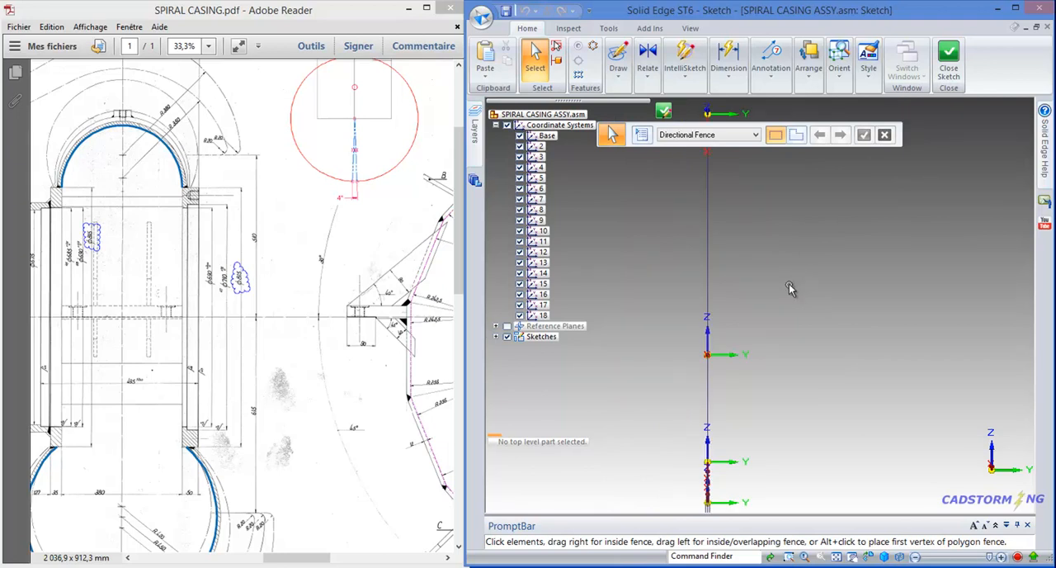
scroll(789, 284, down, 1)
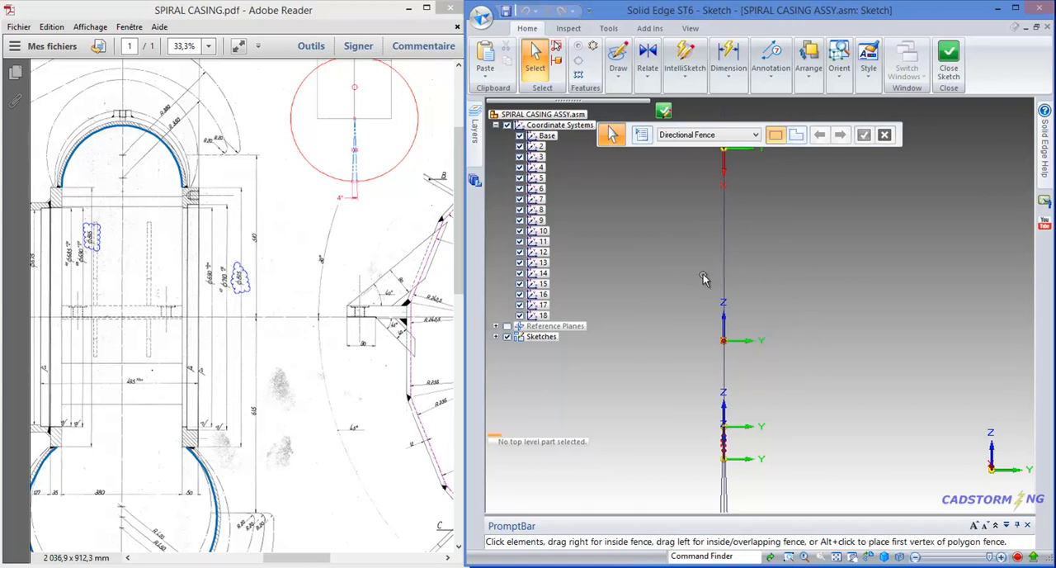
middle_drag(719, 286, 756, 293)
scroll(885, 364, down, 1)
scroll(912, 375, down, 2)
scroll(899, 396, down, 2)
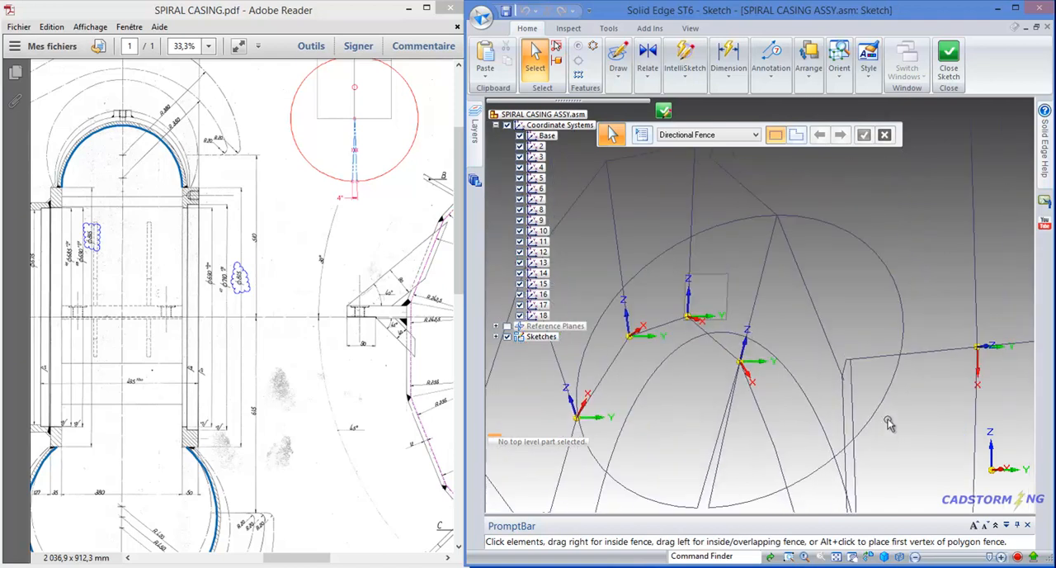
mouse_move(734, 261)
middle_down()
mouse_move(755, 276)
mouse_move(750, 289)
mouse_move(711, 261)
mouse_move(747, 239)
middle_up()
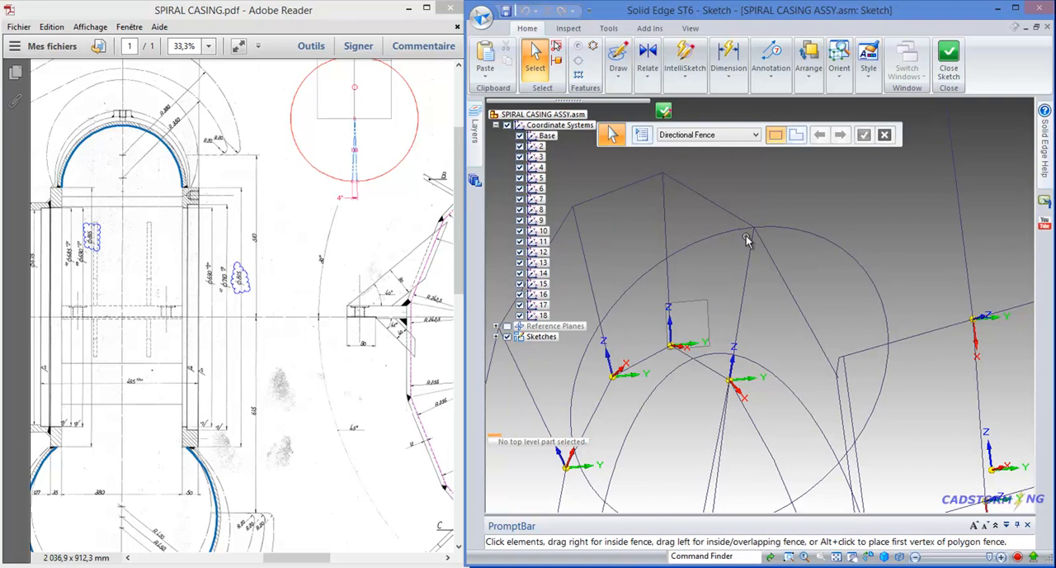
click(949, 68)
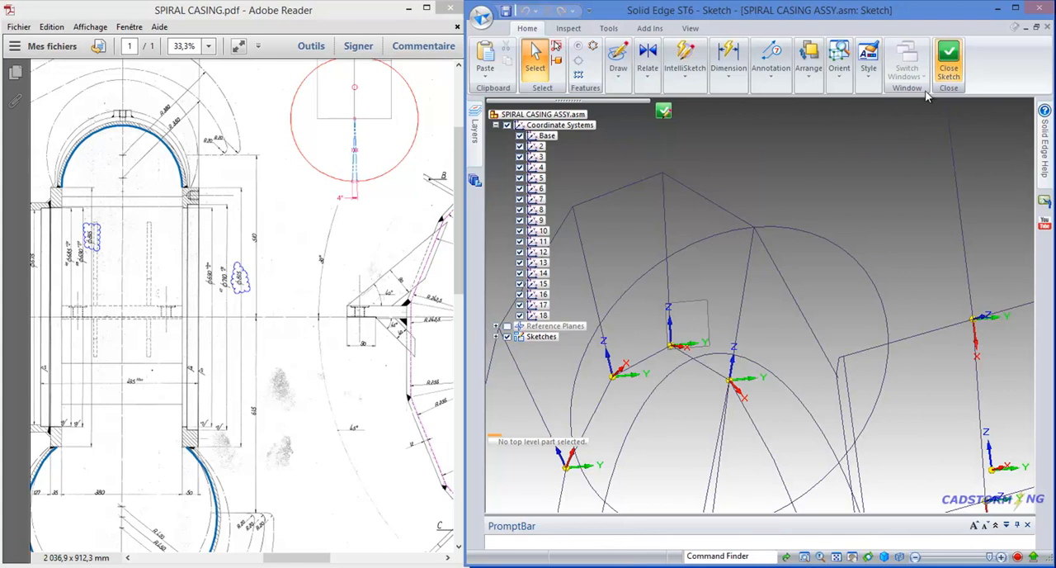
key(Return)
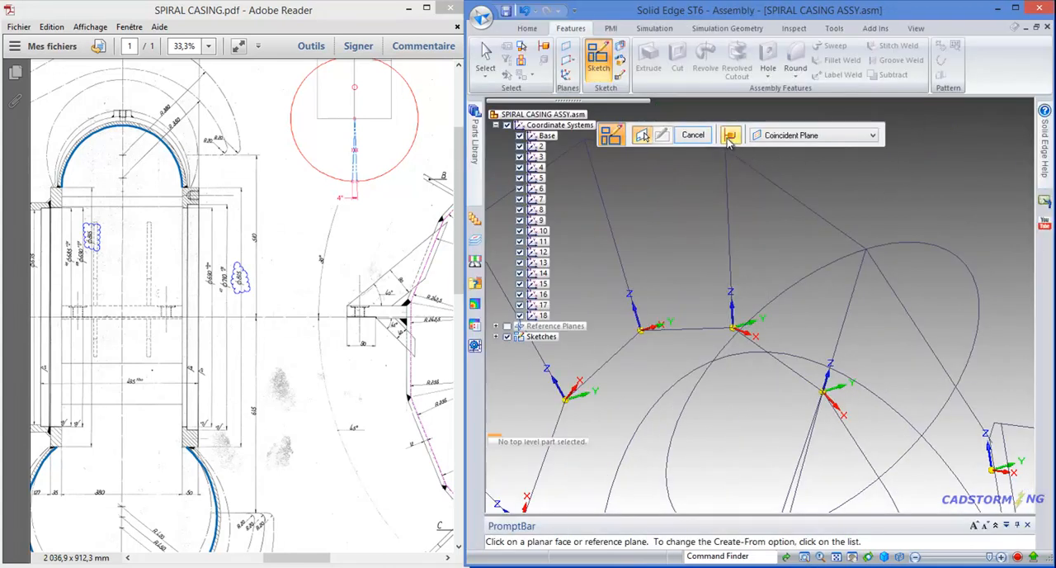
- Cancel the unused sketch command and turn off orienting the window to the selected plane when entering a profile or sketch
click(696, 135)
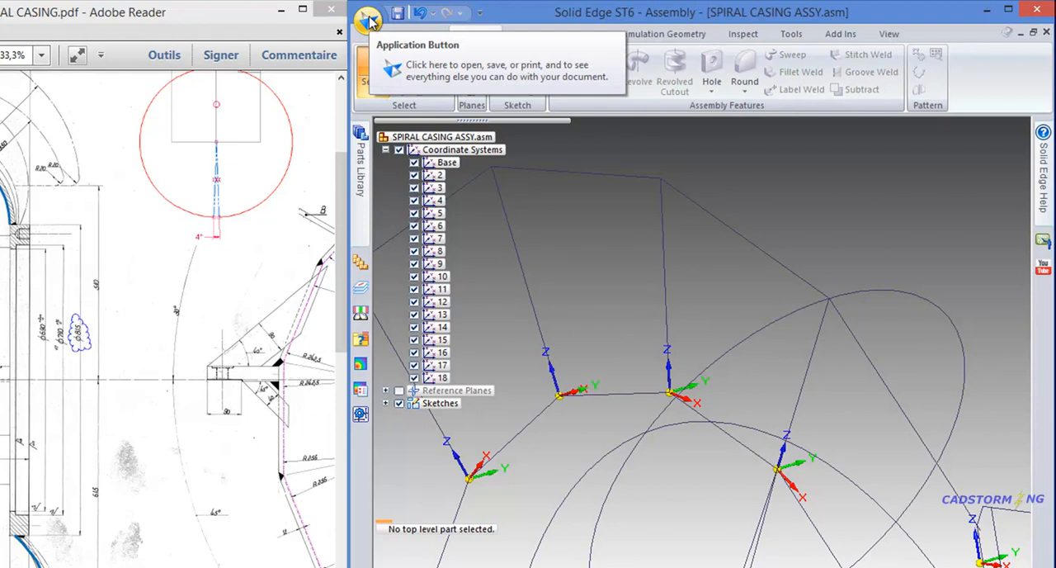
click(369, 19)
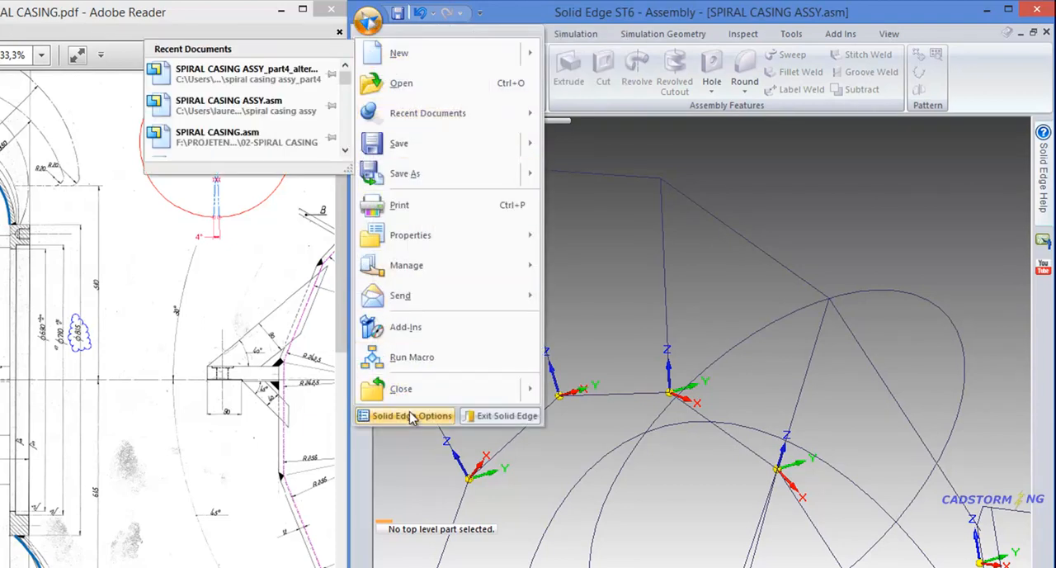
click(416, 423)
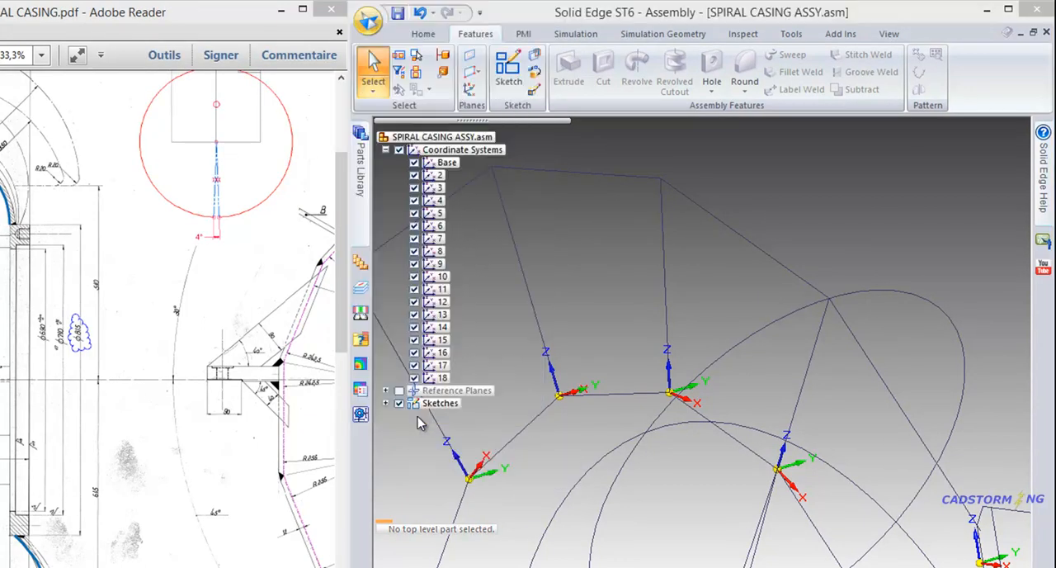
drag(508, 169, 775, 162)
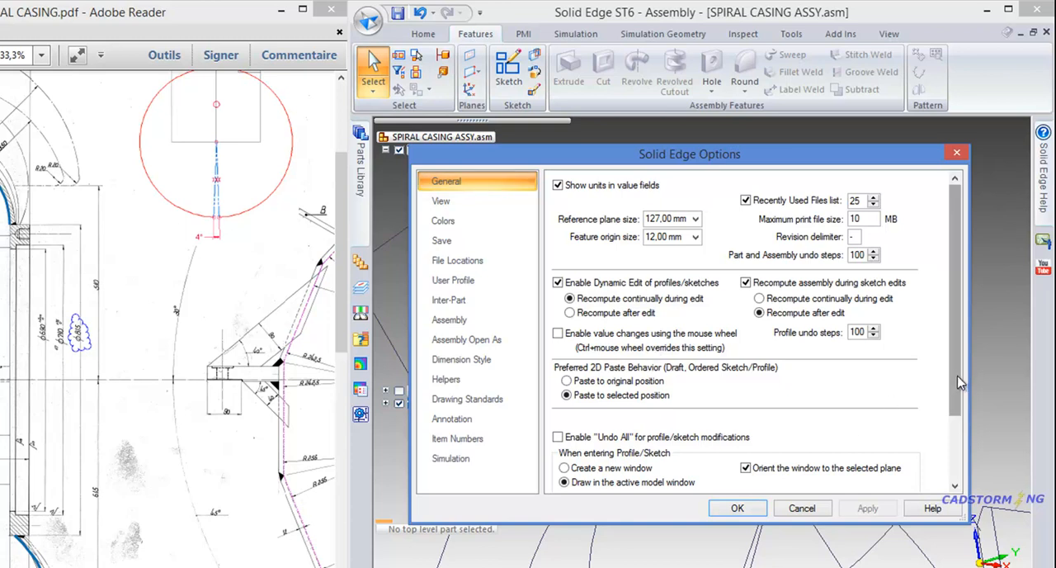
scroll(960, 380, down, 2)
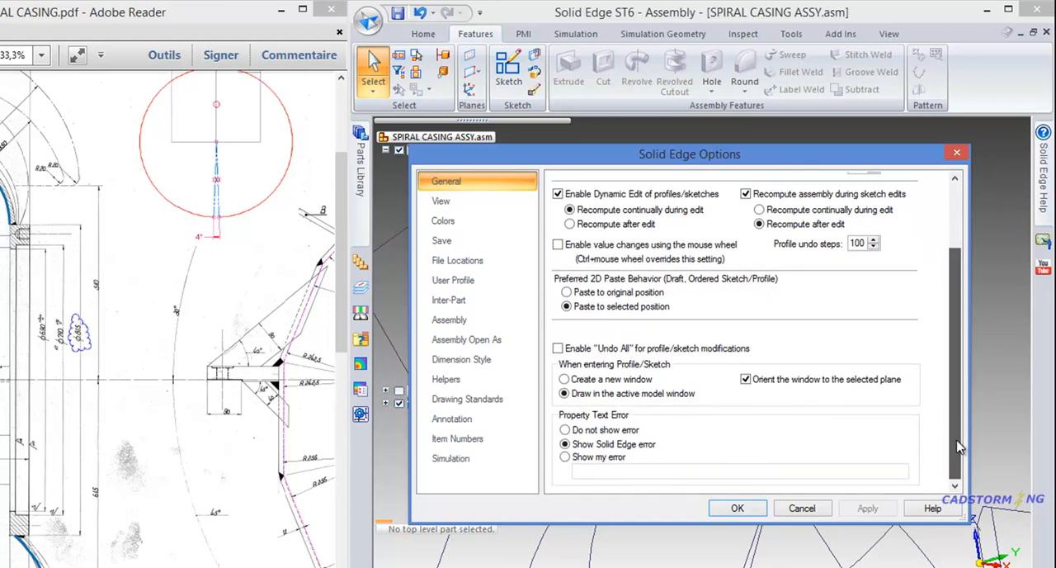
click(746, 380)
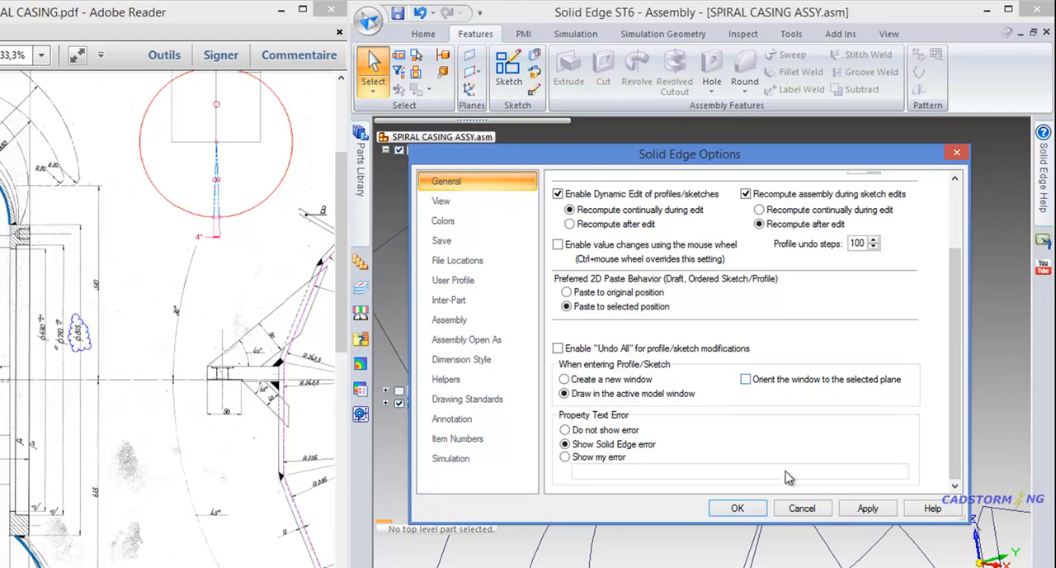
click(737, 511)
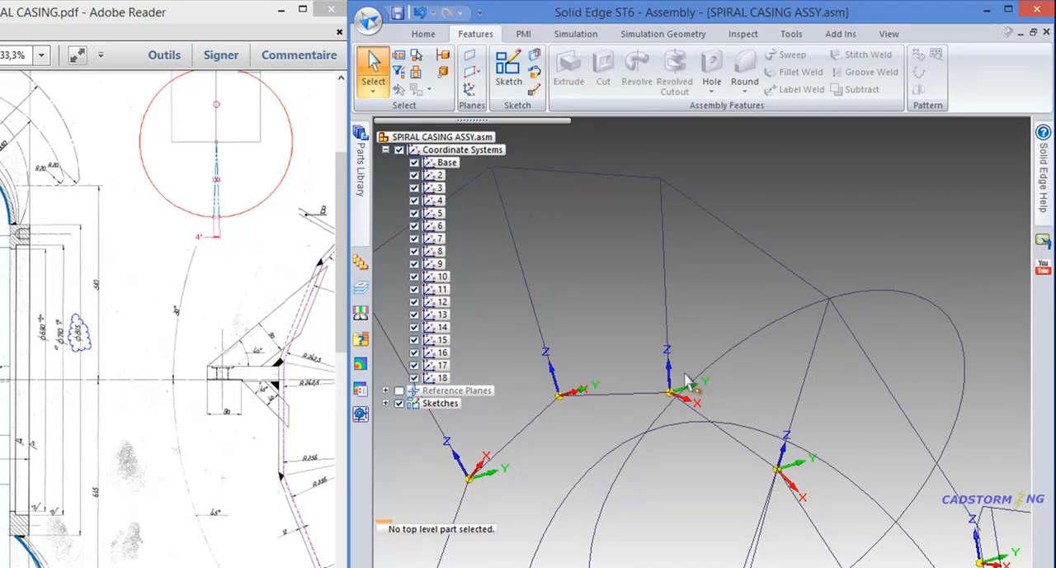
- Copy the section 2 notched profile onto the YZ plane of coordinate system 3 with Tear-Off Sketch and name the sketch 3
scroll(707, 419, down, 2)
scroll(612, 330, down, 1)
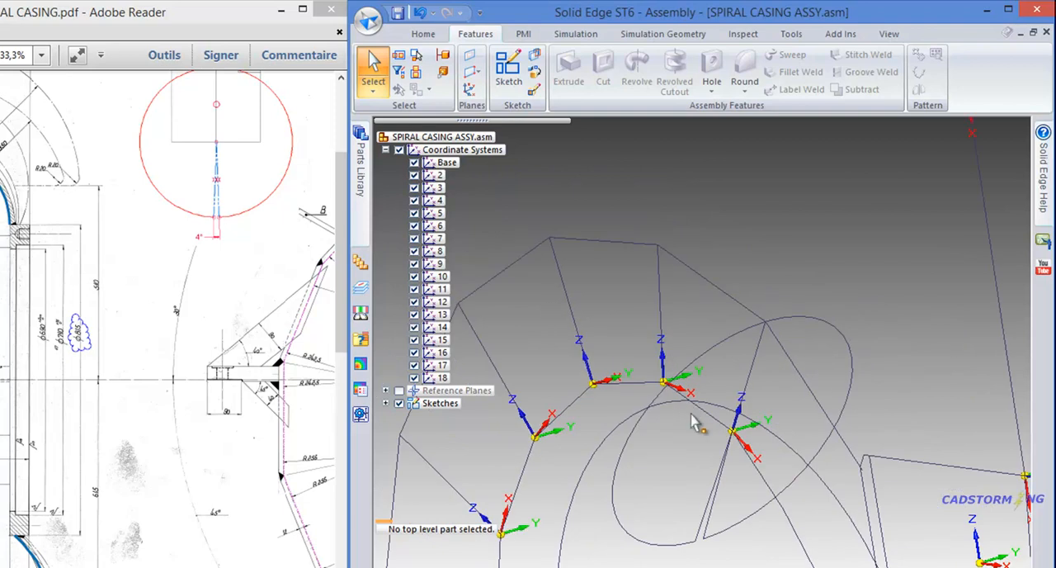
middle_drag(678, 429, 705, 424)
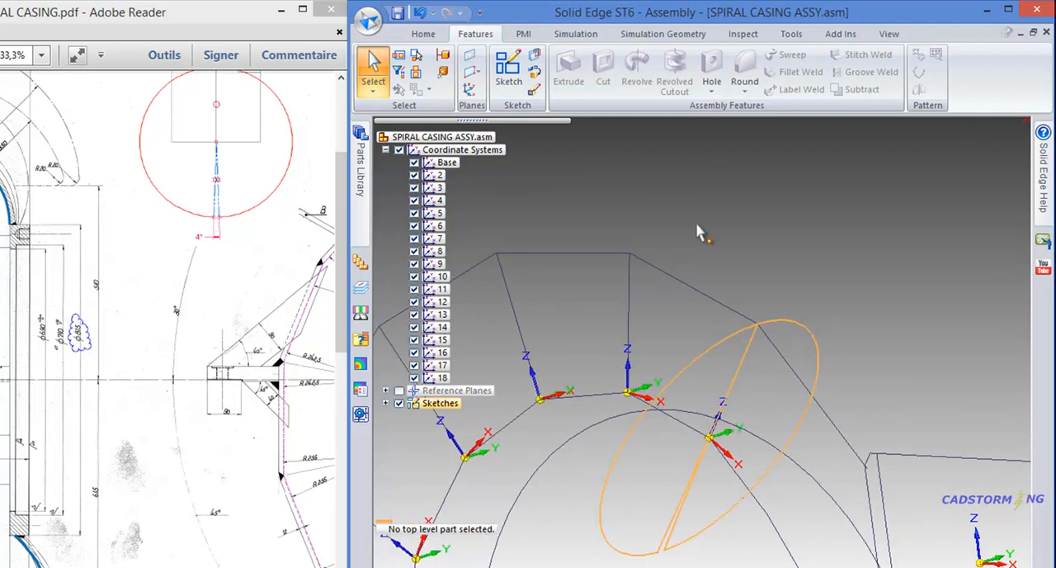
scroll(695, 223, down, 3)
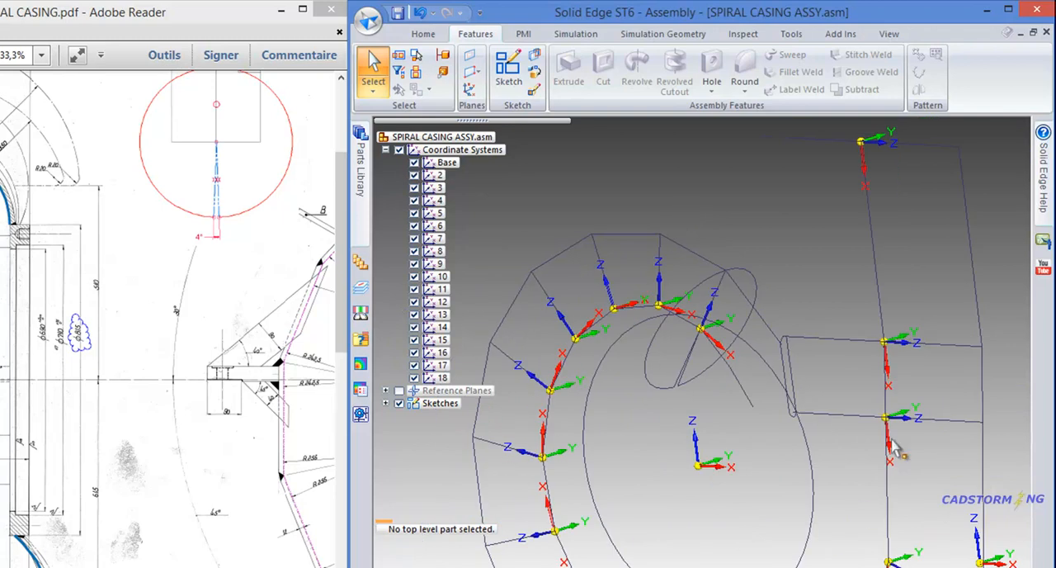
middle_drag(689, 221, 708, 244)
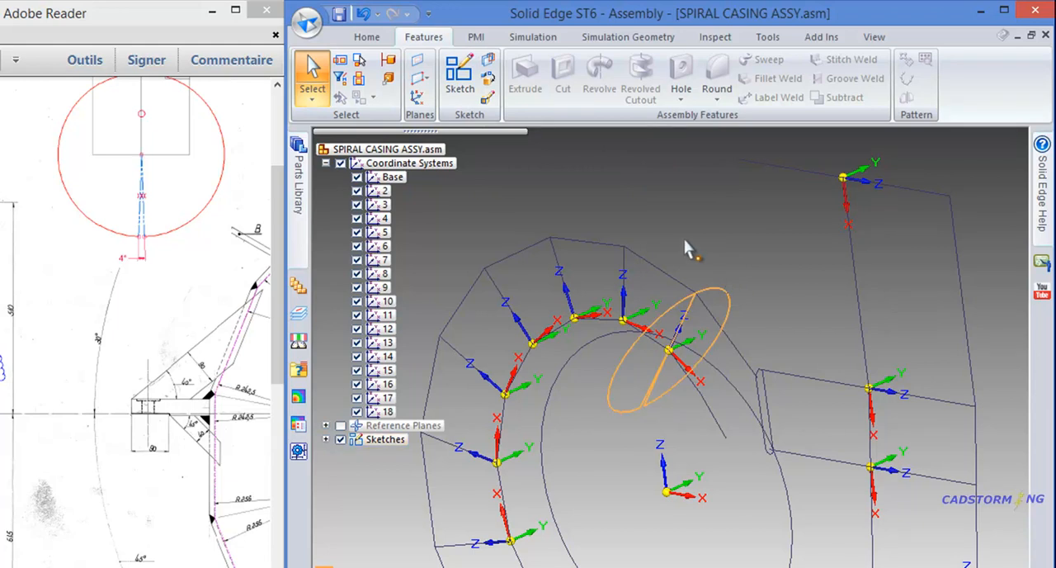
click(489, 64)
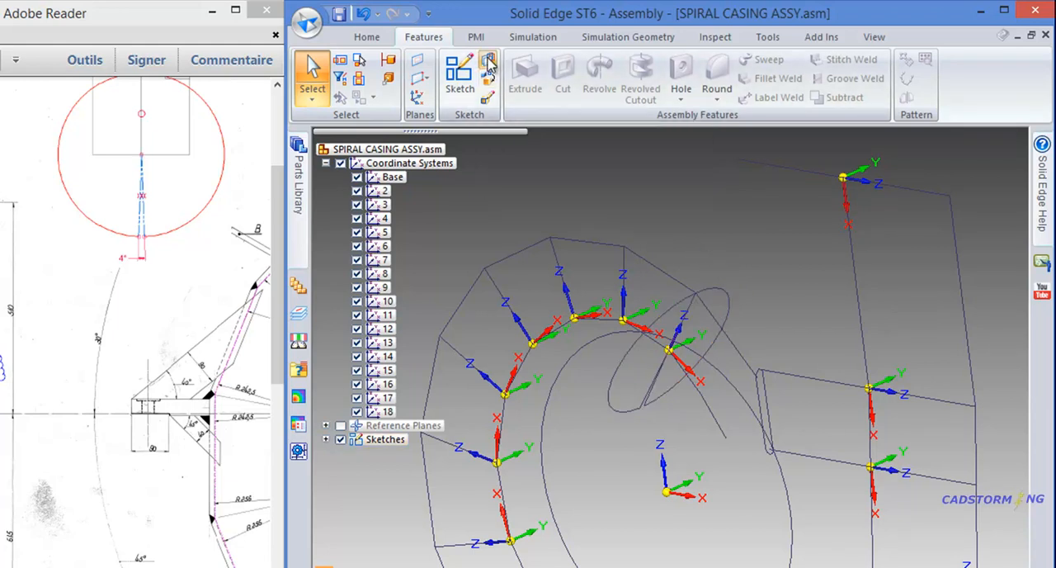
scroll(646, 239, up, 2)
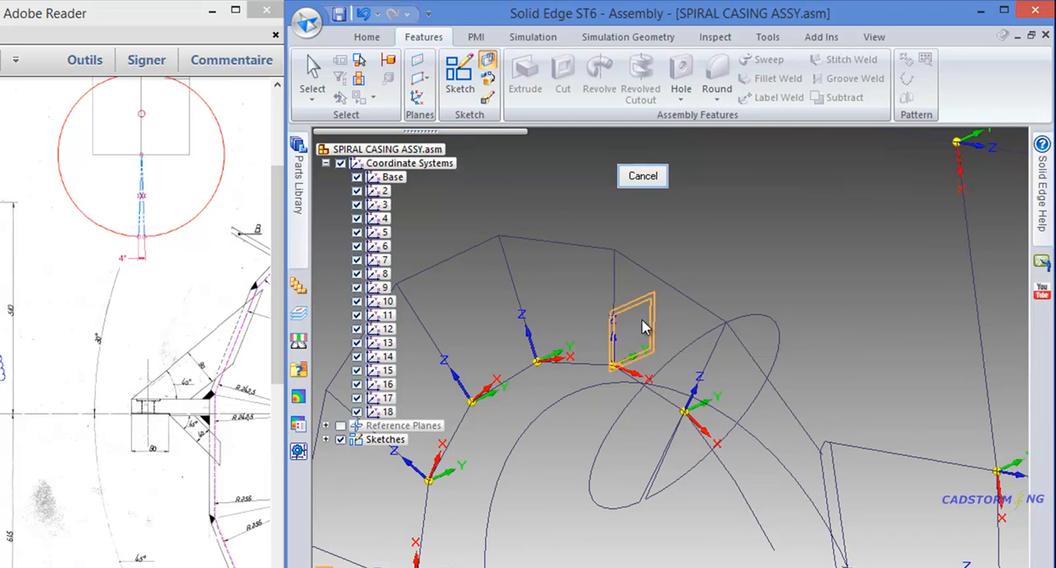
click(643, 327)
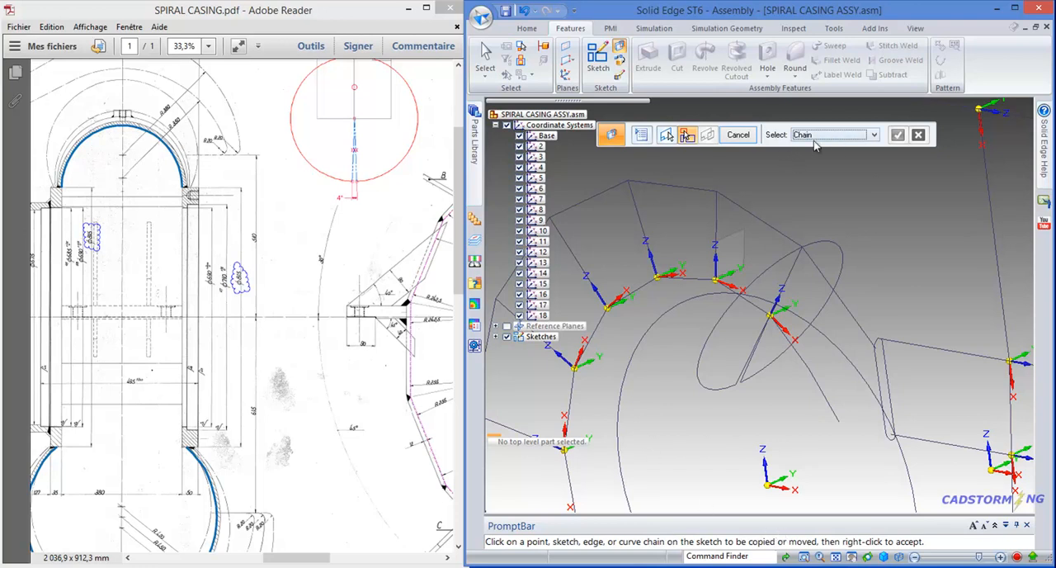
click(829, 244)
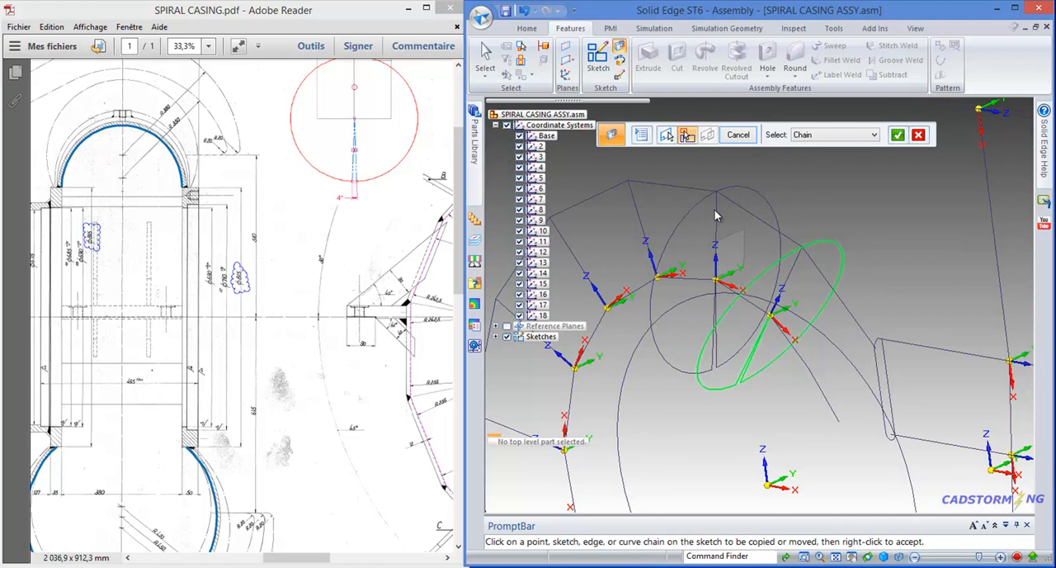
right_click(855, 187)
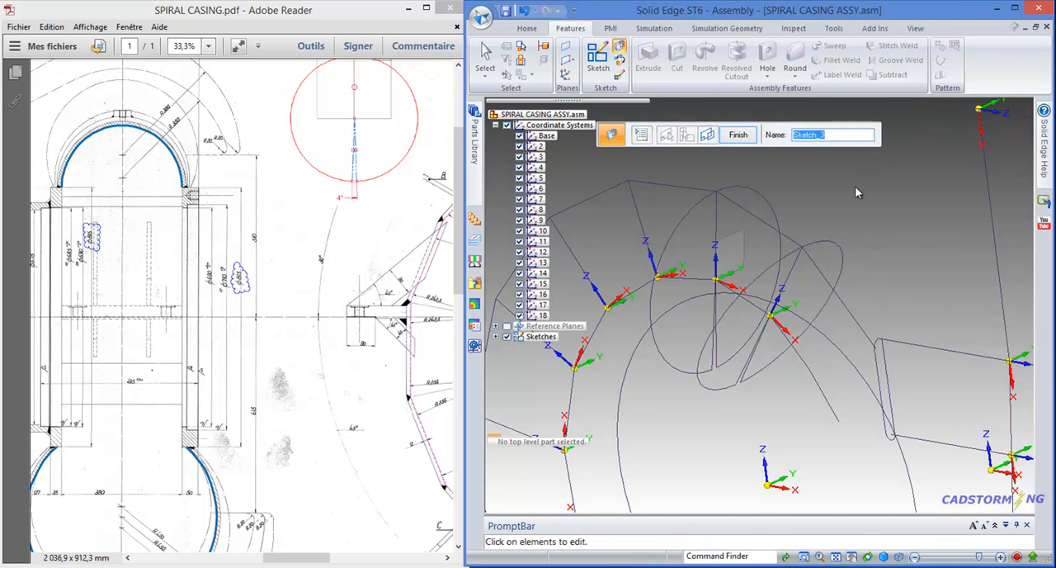
text(3)
key(Return)
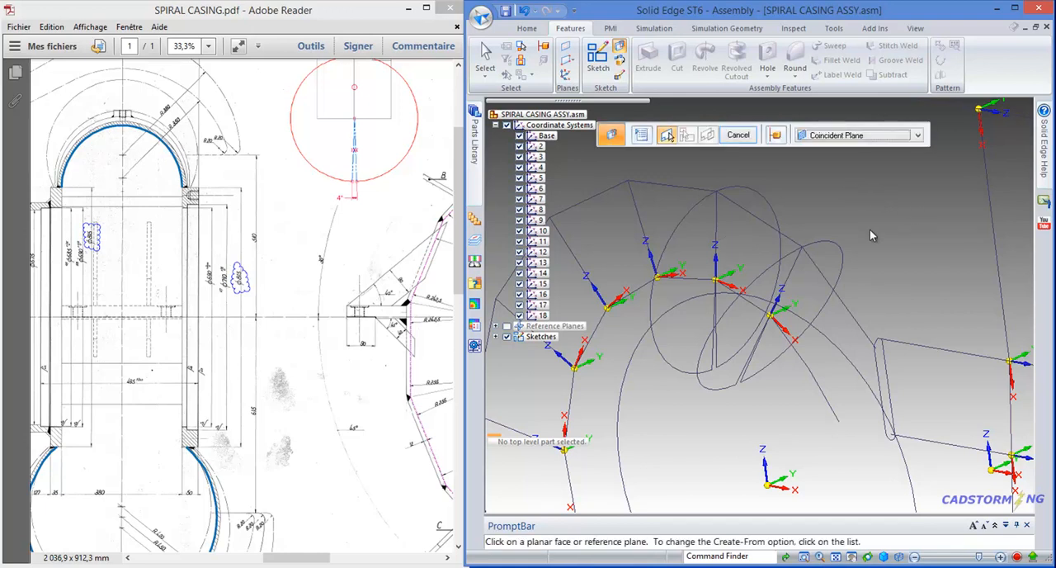
- Copy the section 3 notched profile onto the YZ plane of coordinate system 4 and name the torn-off sketch 4
scroll(871, 242, down, 1)
scroll(871, 243, down, 1)
scroll(735, 223, up, 1)
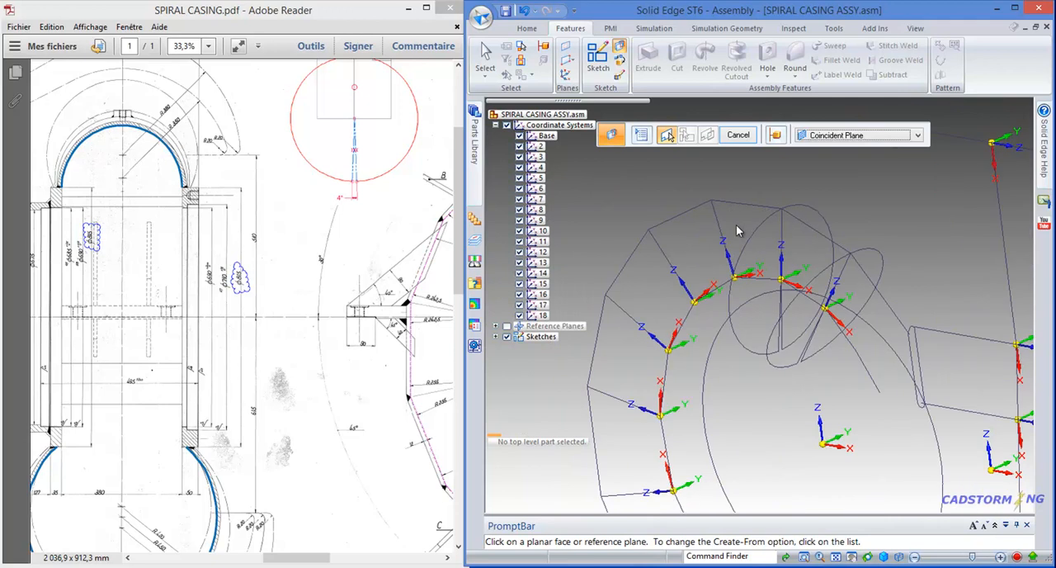
scroll(745, 246, up, 1)
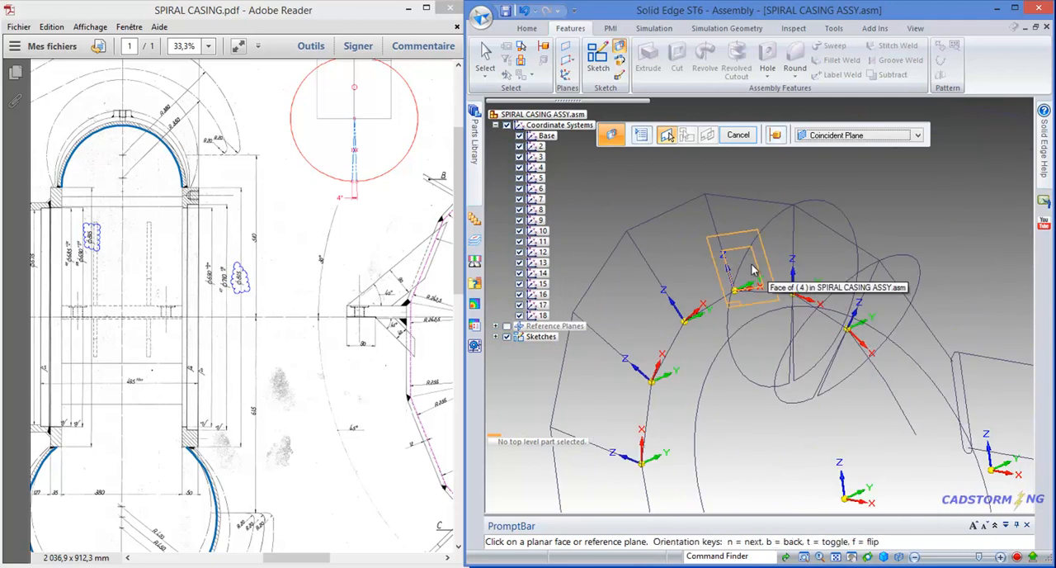
right_click(753, 270)
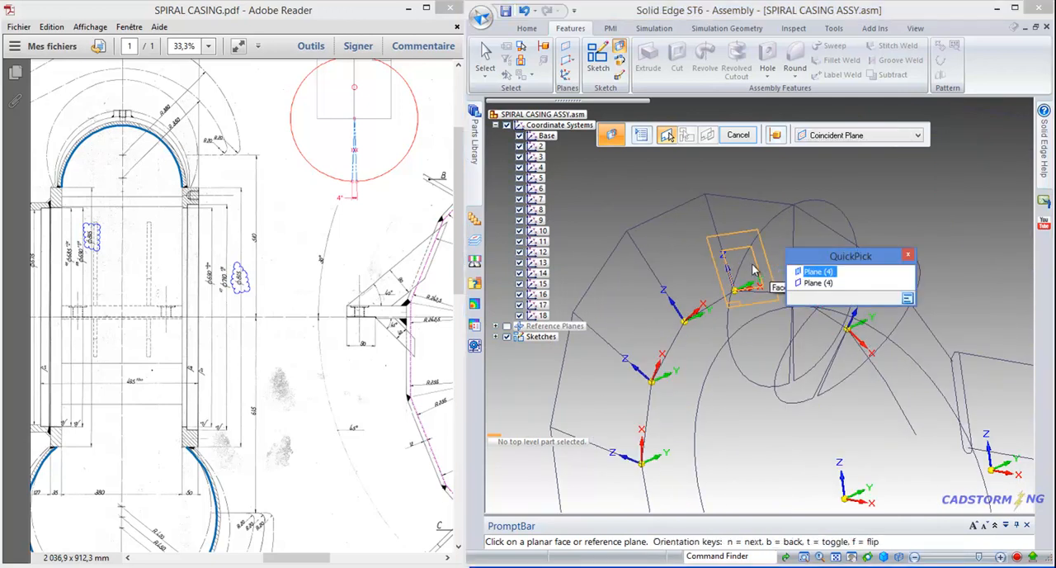
click(807, 284)
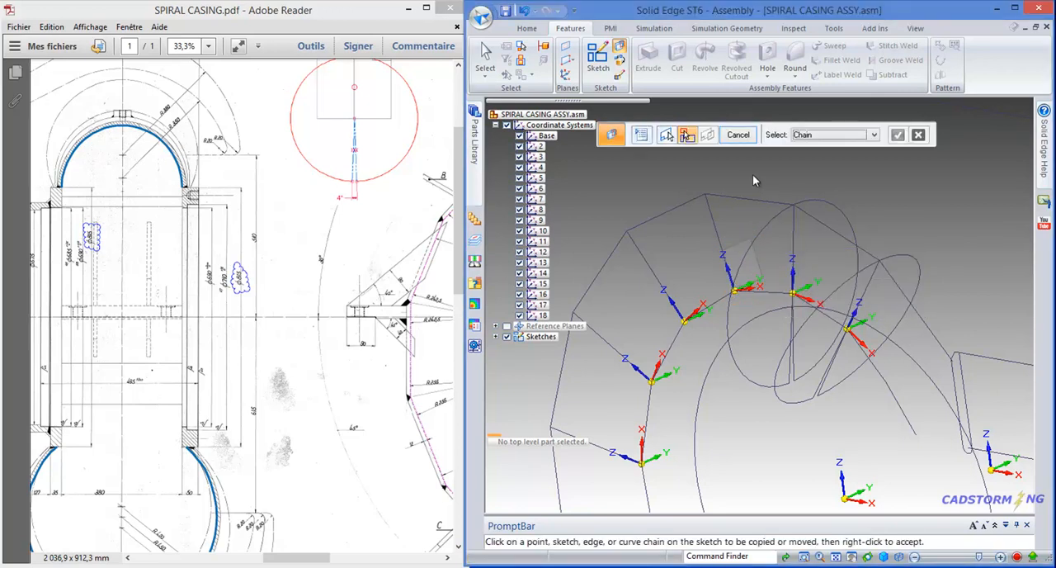
click(818, 198)
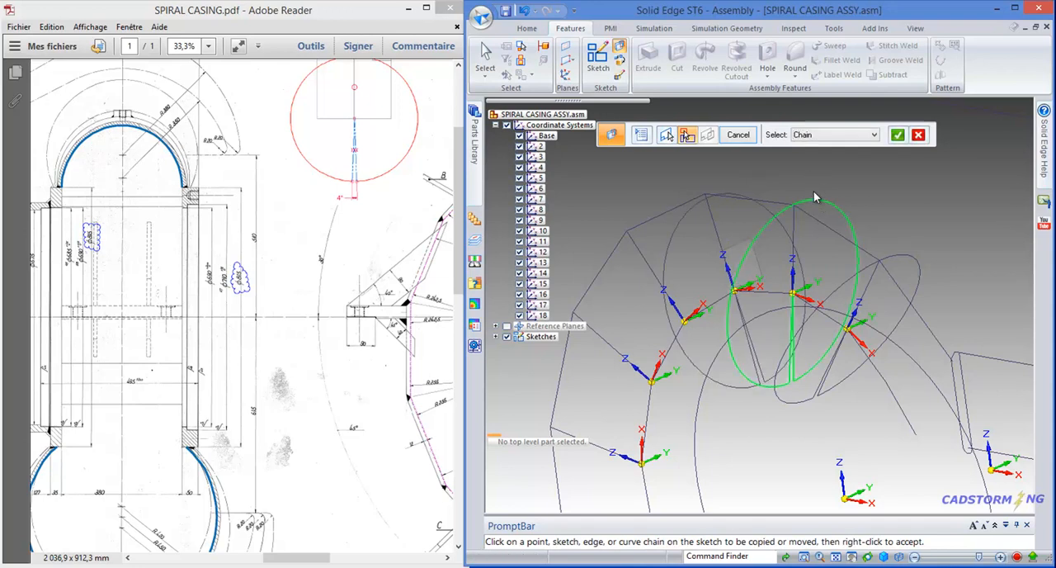
right_click(773, 172)
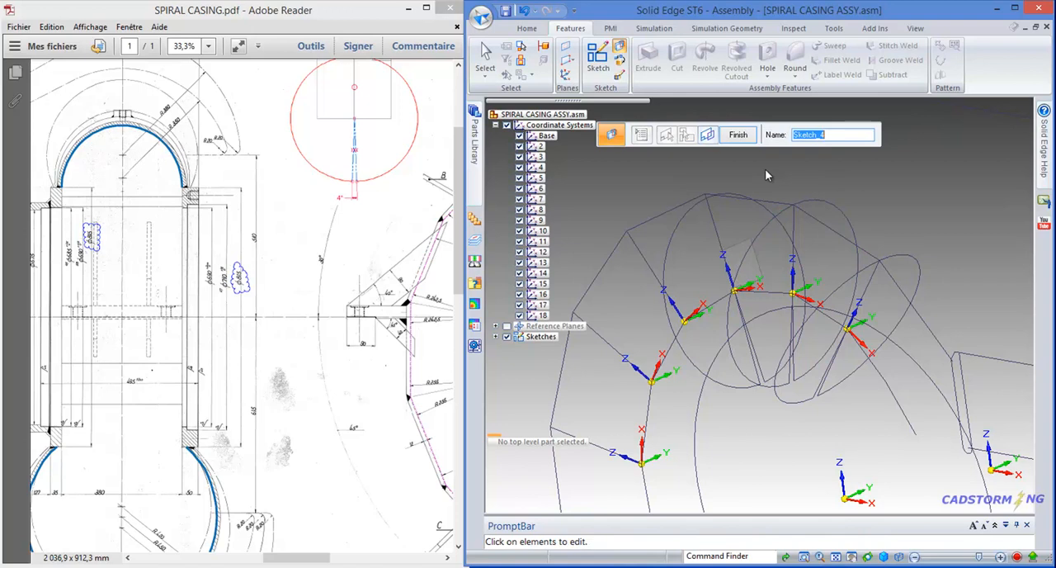
text(4)
click(496, 336)
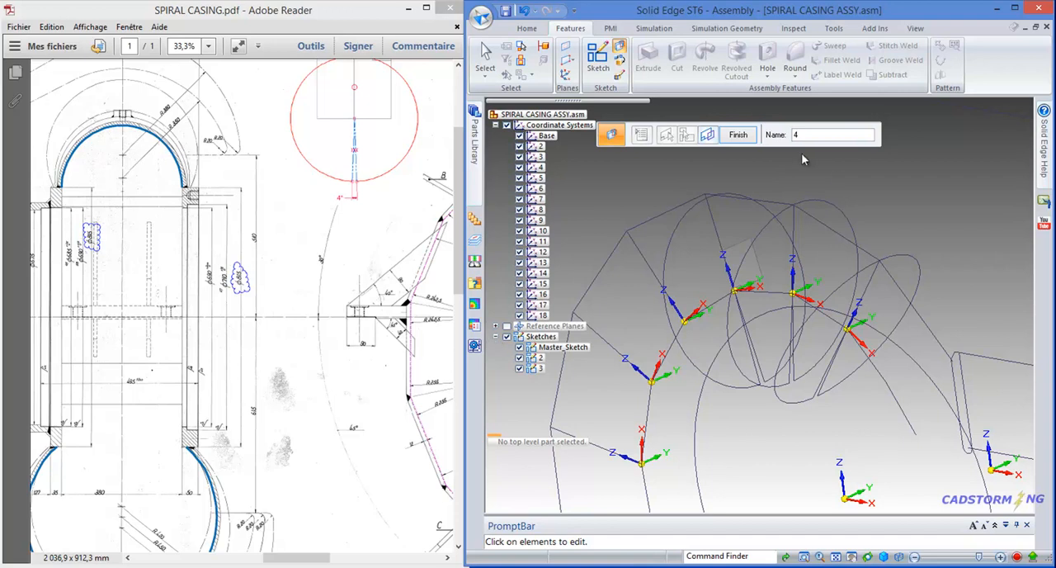
key(Return)
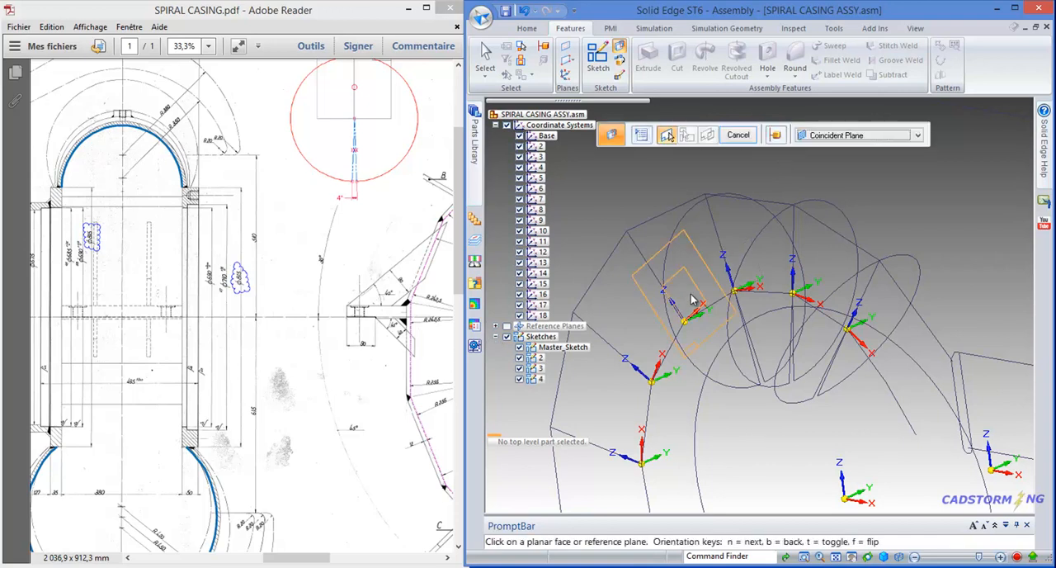
- Copy the section 4 notched profile onto the YZ plane of coordinate system 5 and name the torn-off sketch 5
right_click(693, 299)
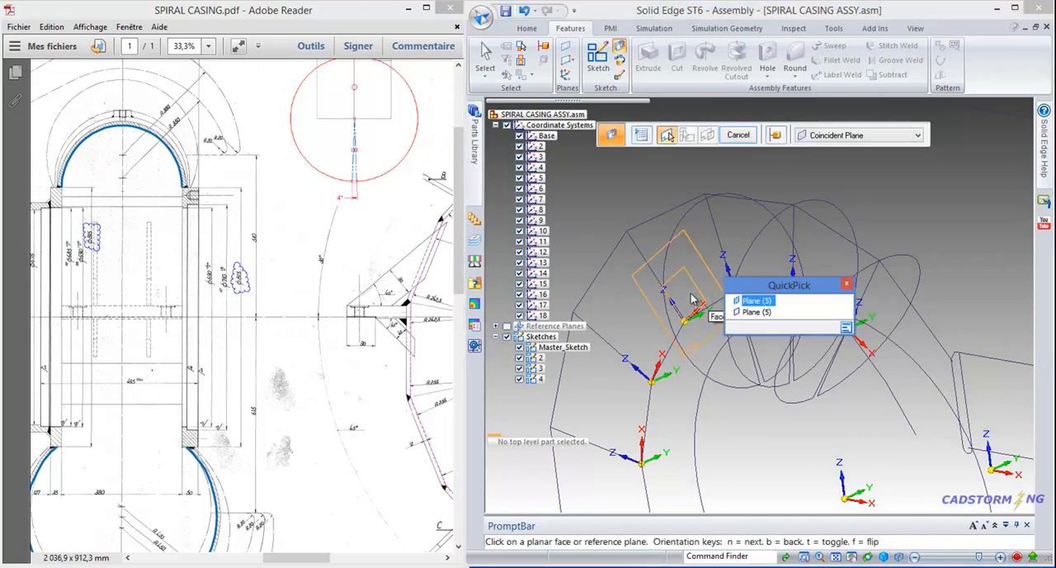
click(753, 312)
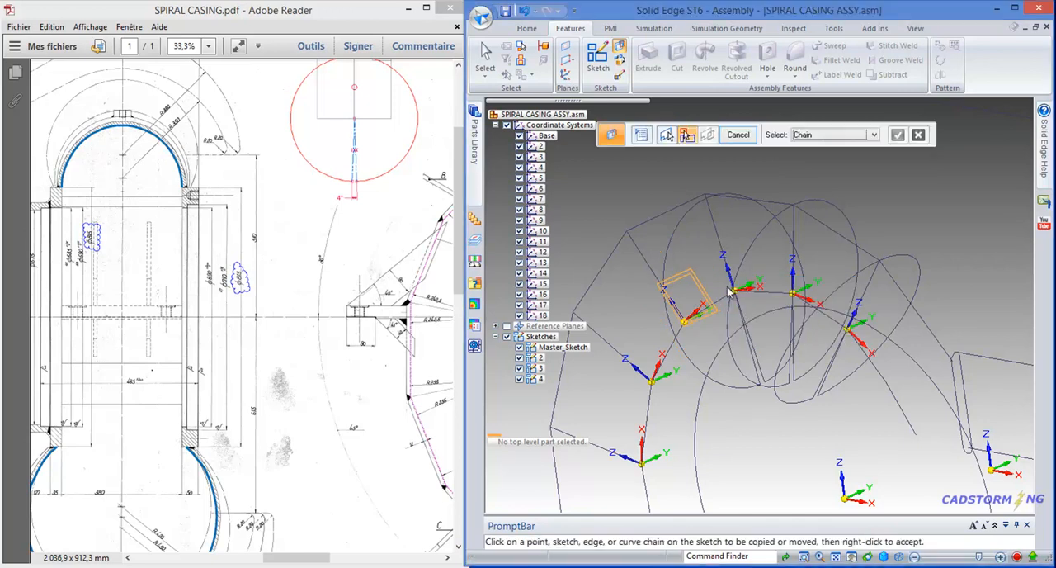
click(681, 223)
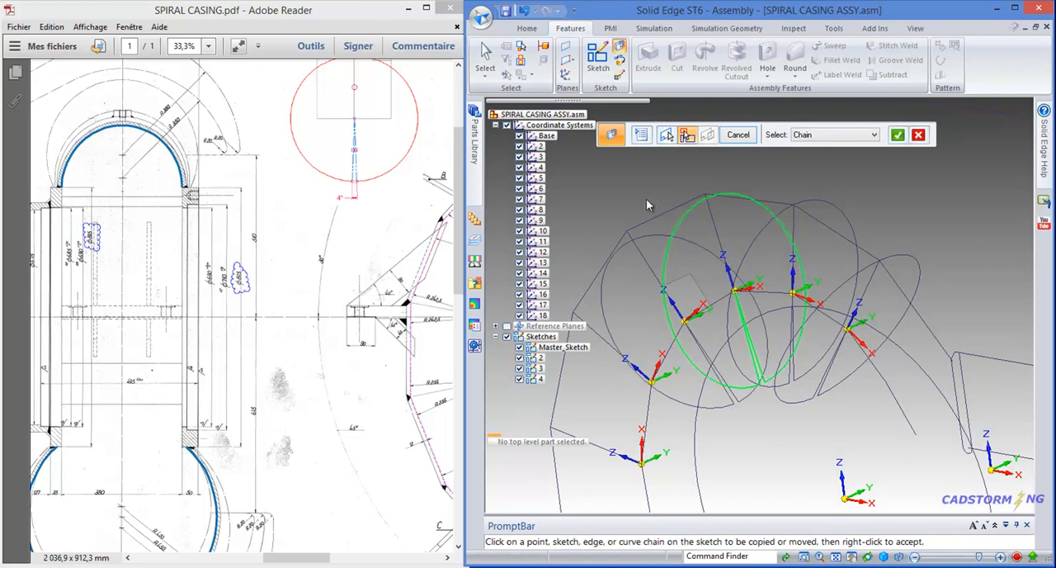
right_click(649, 198)
text(5)
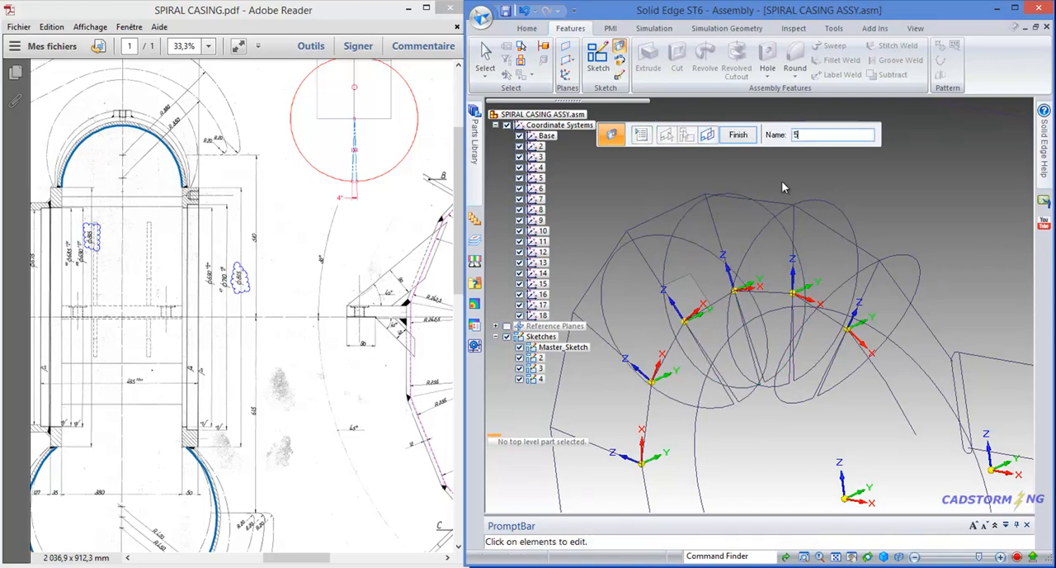
key(Return)
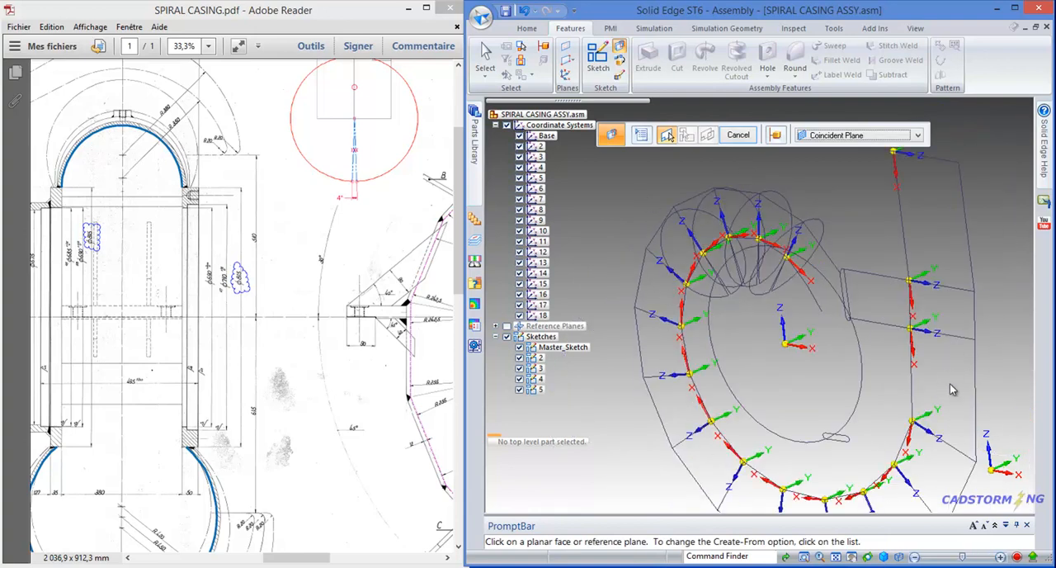
- Examine the placement of the section profiles 2 to 5 around the spiral casing's master sketch
scroll(700, 317, down, 1)
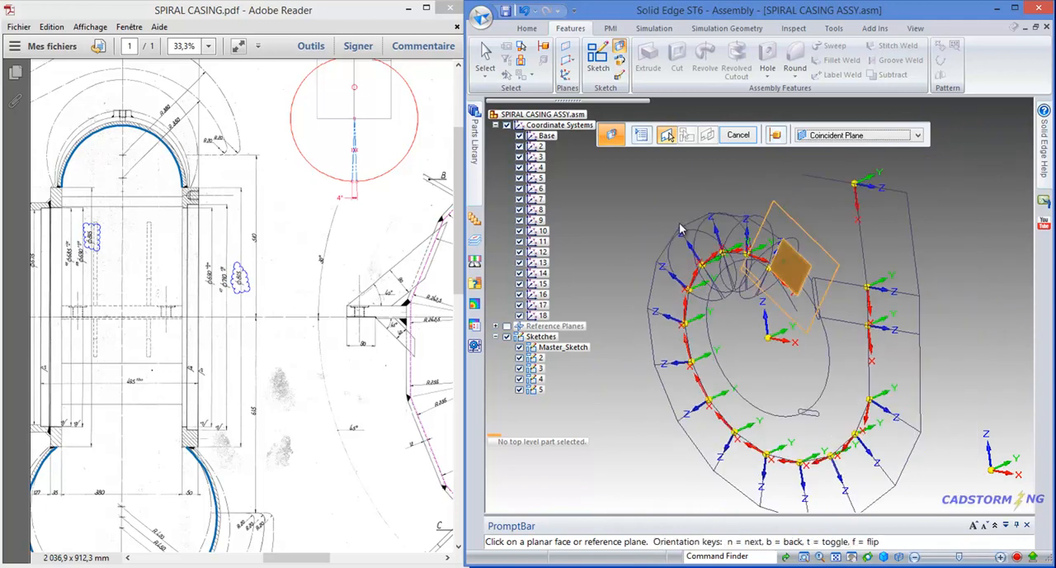
scroll(668, 247, up, 2)
scroll(699, 229, up, 2)
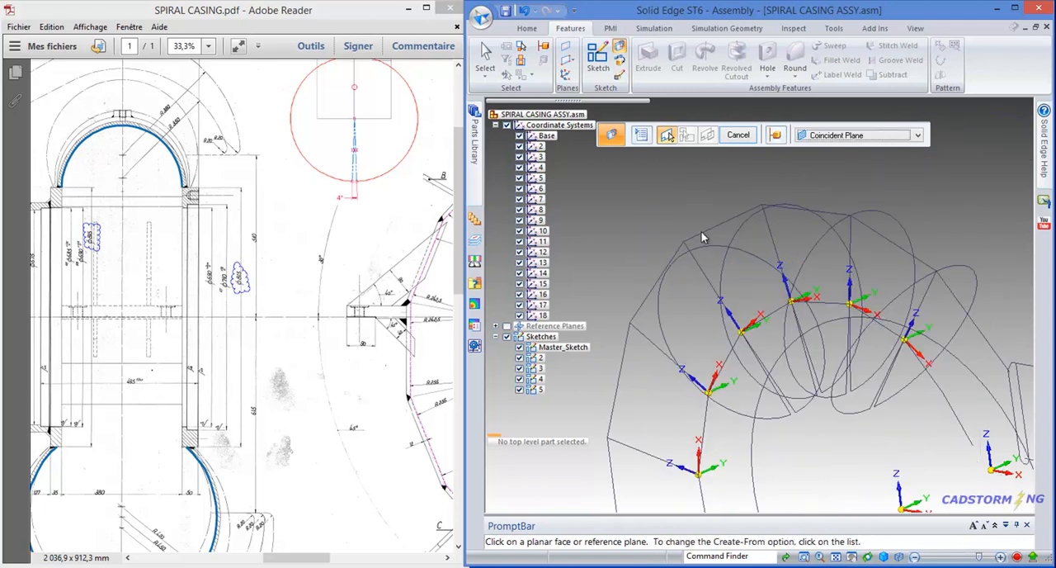
middle_drag(708, 245, 818, 192)
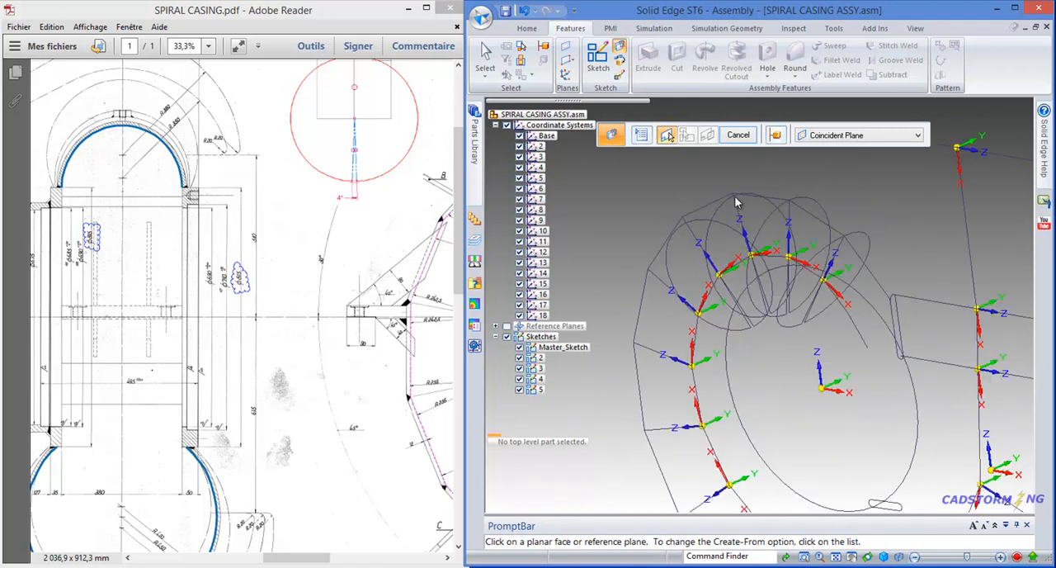
scroll(715, 181, up, 3)
scroll(693, 187, up, 2)
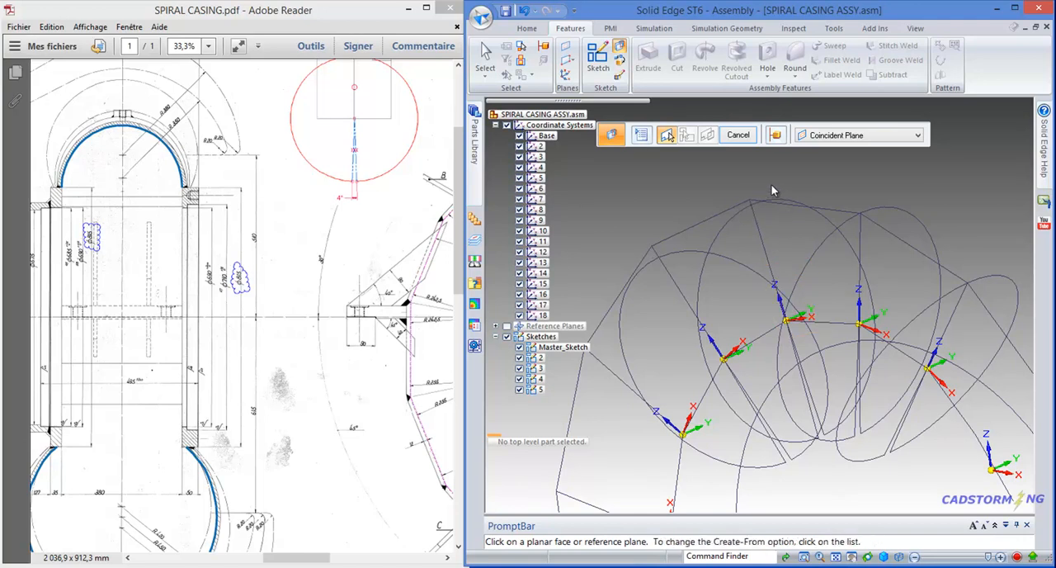
scroll(772, 185, down, 1)
scroll(770, 185, down, 2)
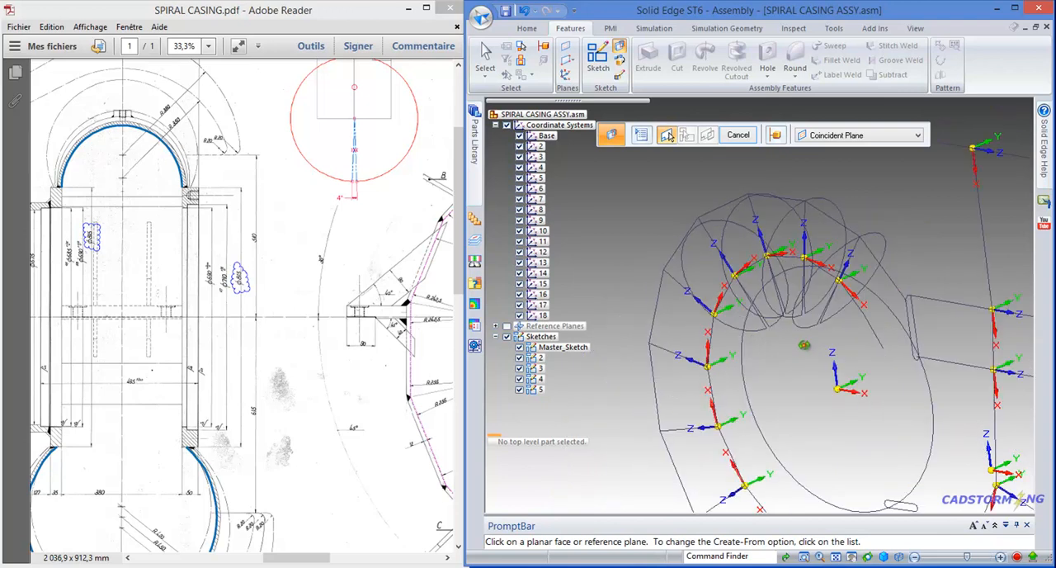